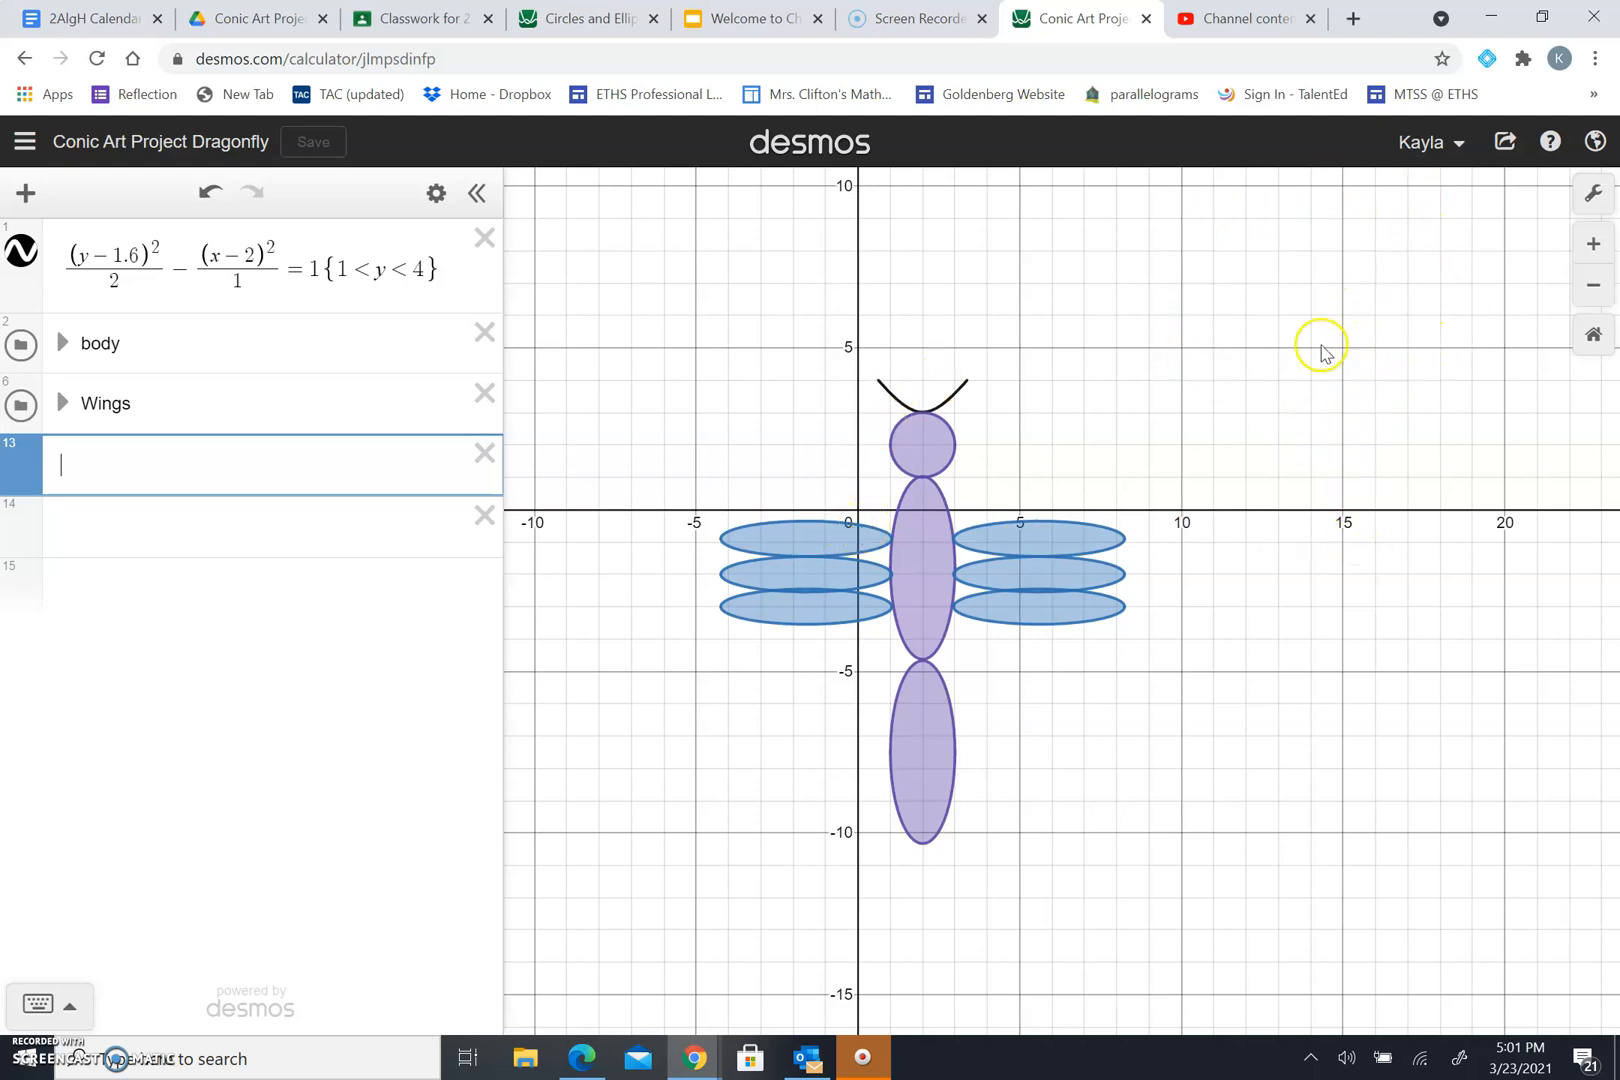
Enter the circle equation (x-15)^2+(y-5)^2=1 in the empty expression below the Wings folder.
{"action": "type", "text": "(x-15)"}
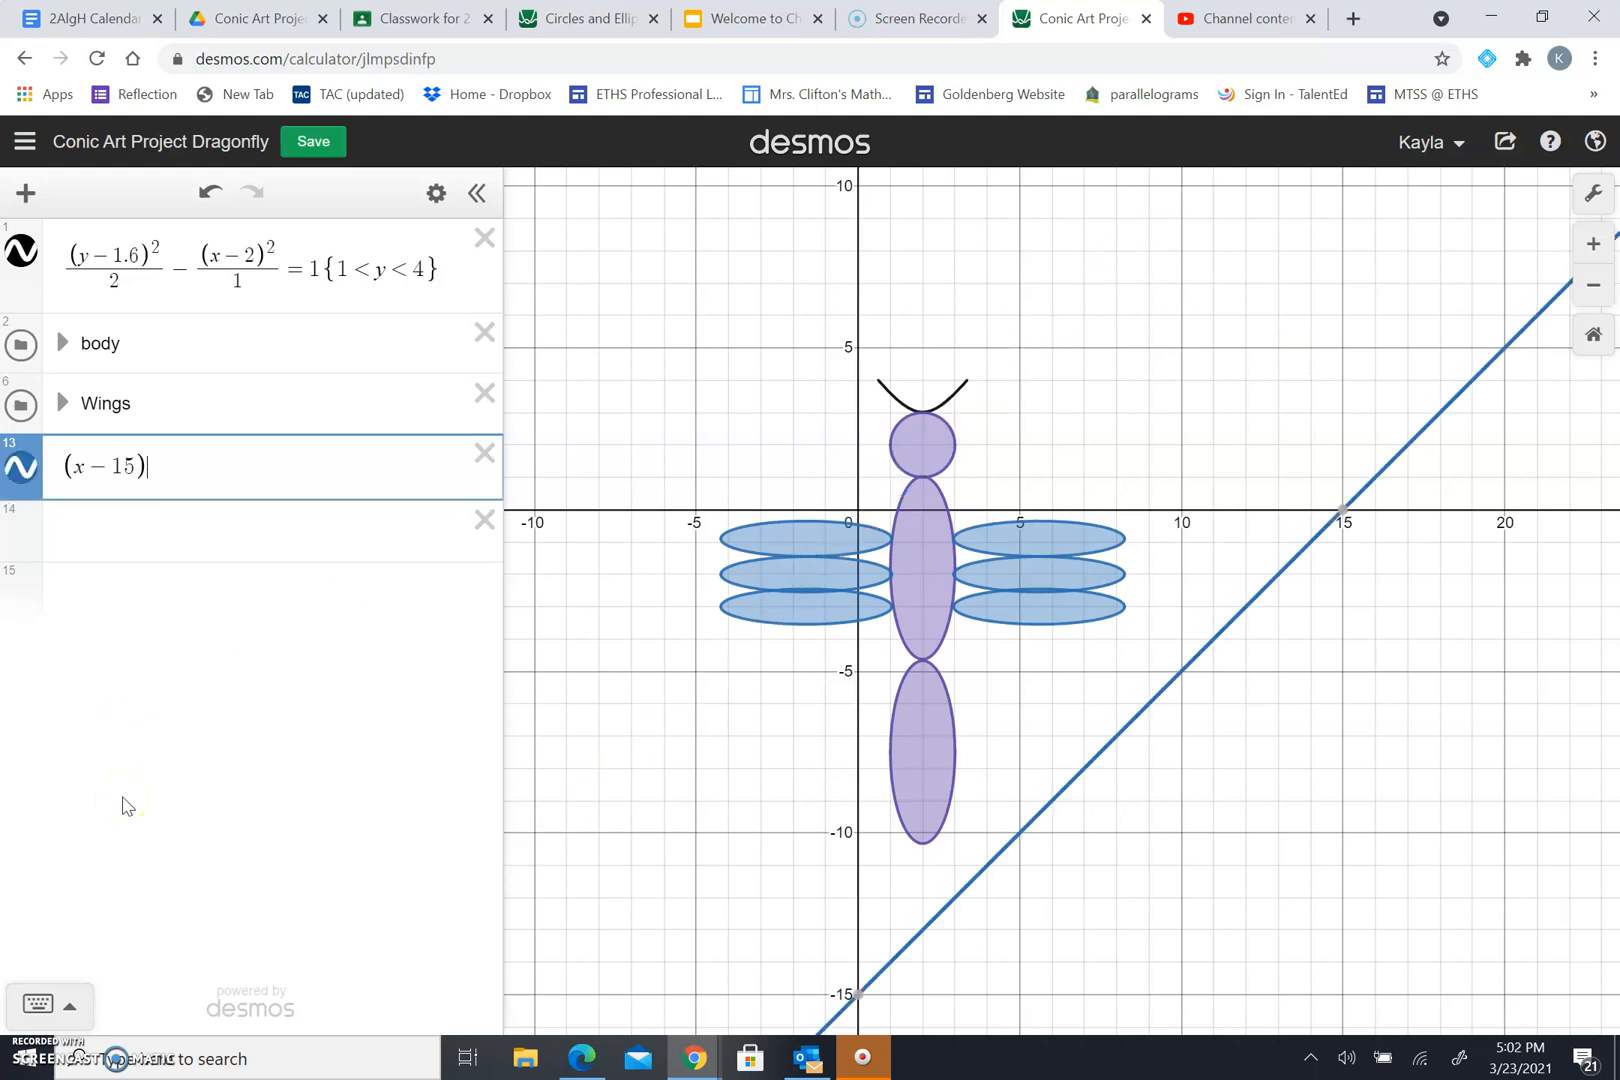
{"action": "type", "text": "^2+(x"}
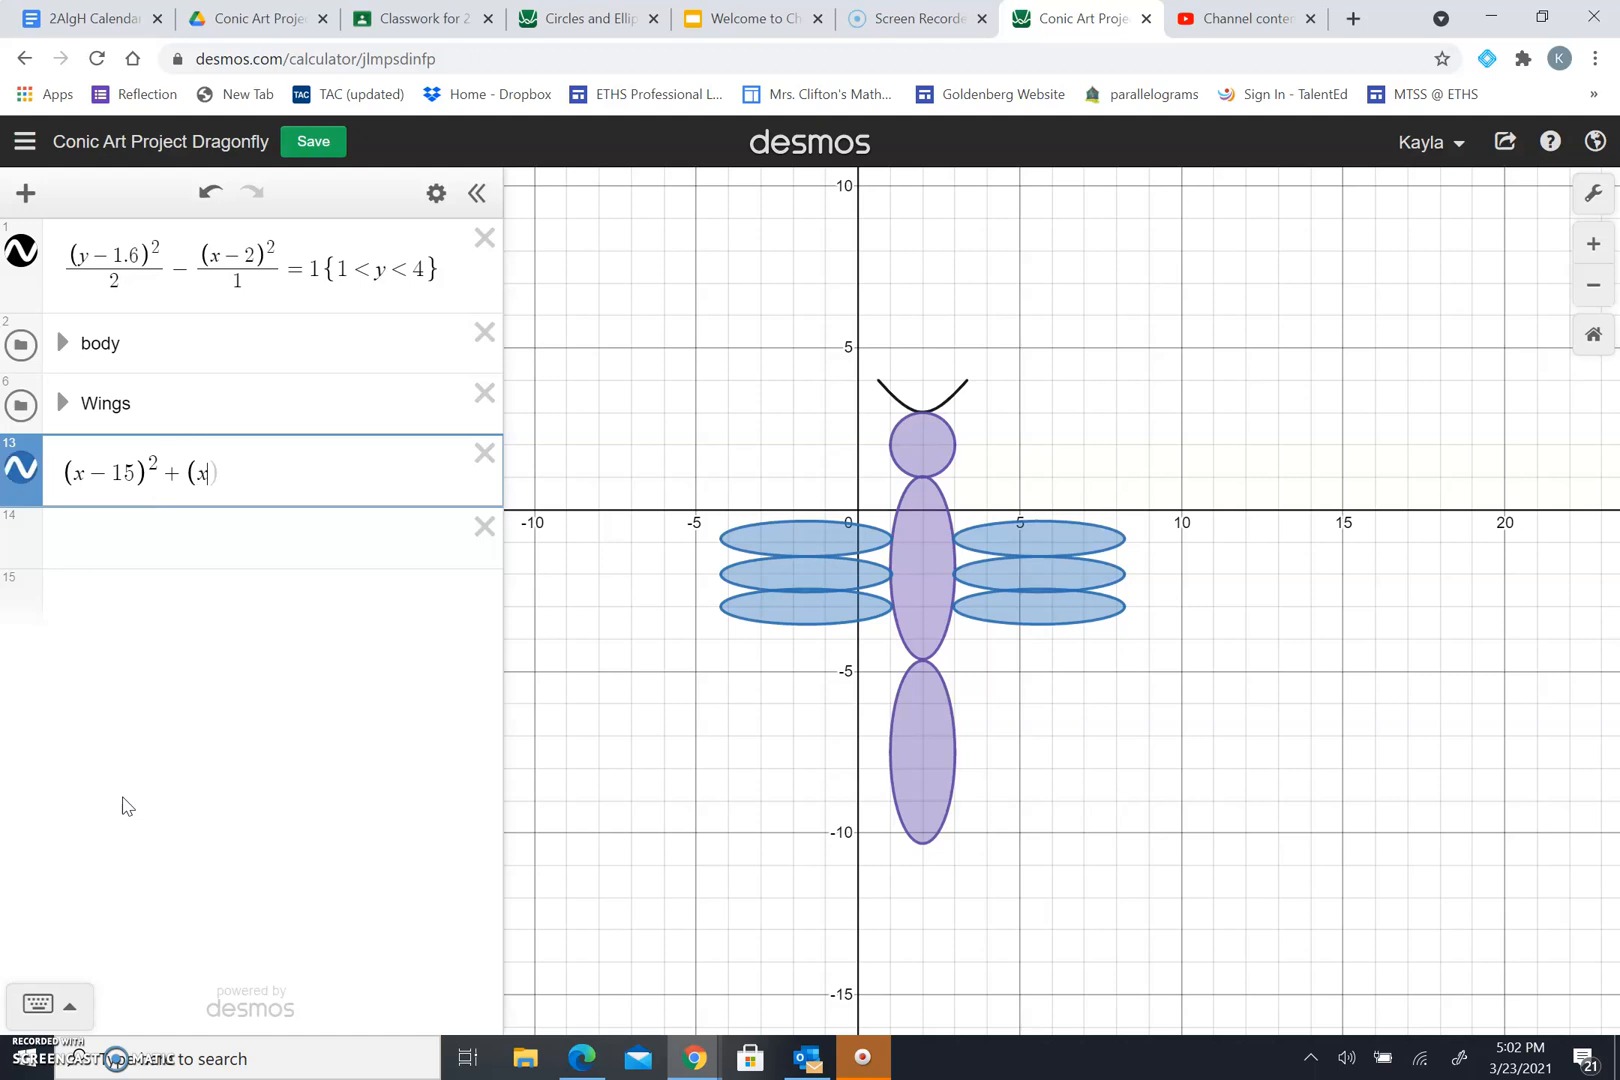
{"action": "type", "text": "-5)^2=1"}
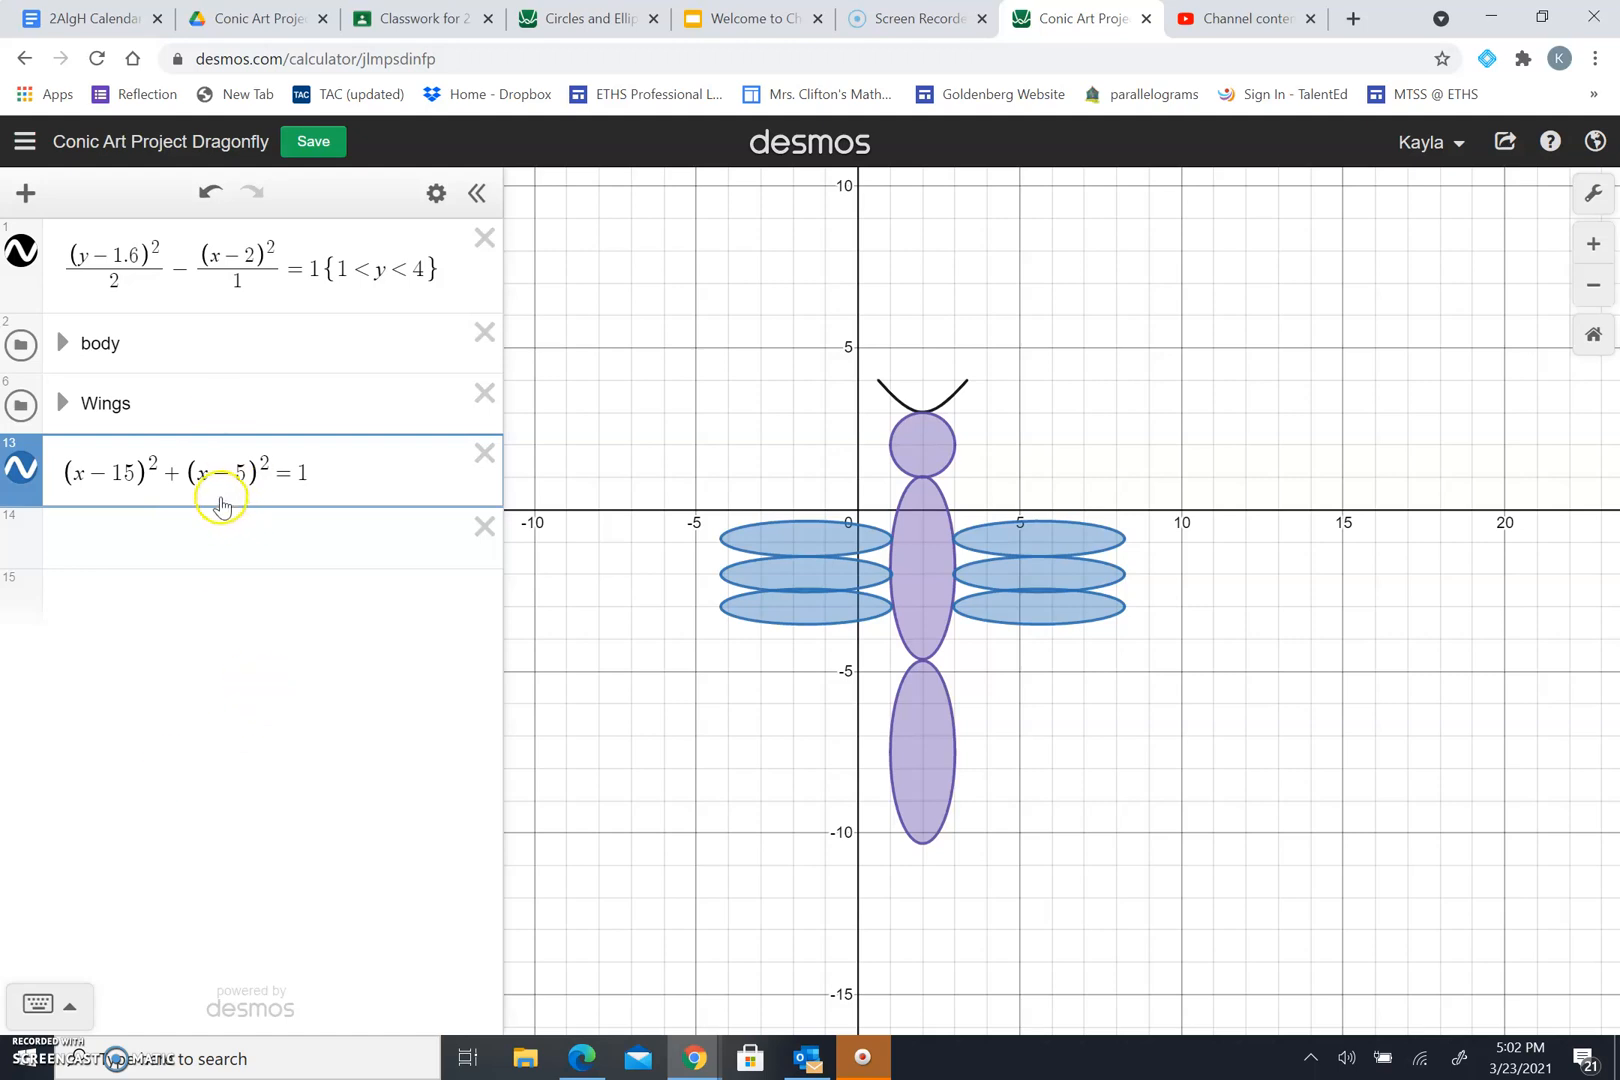
{"action": "key", "text": "BackSpace"}
{"action": "type", "text": "y"}
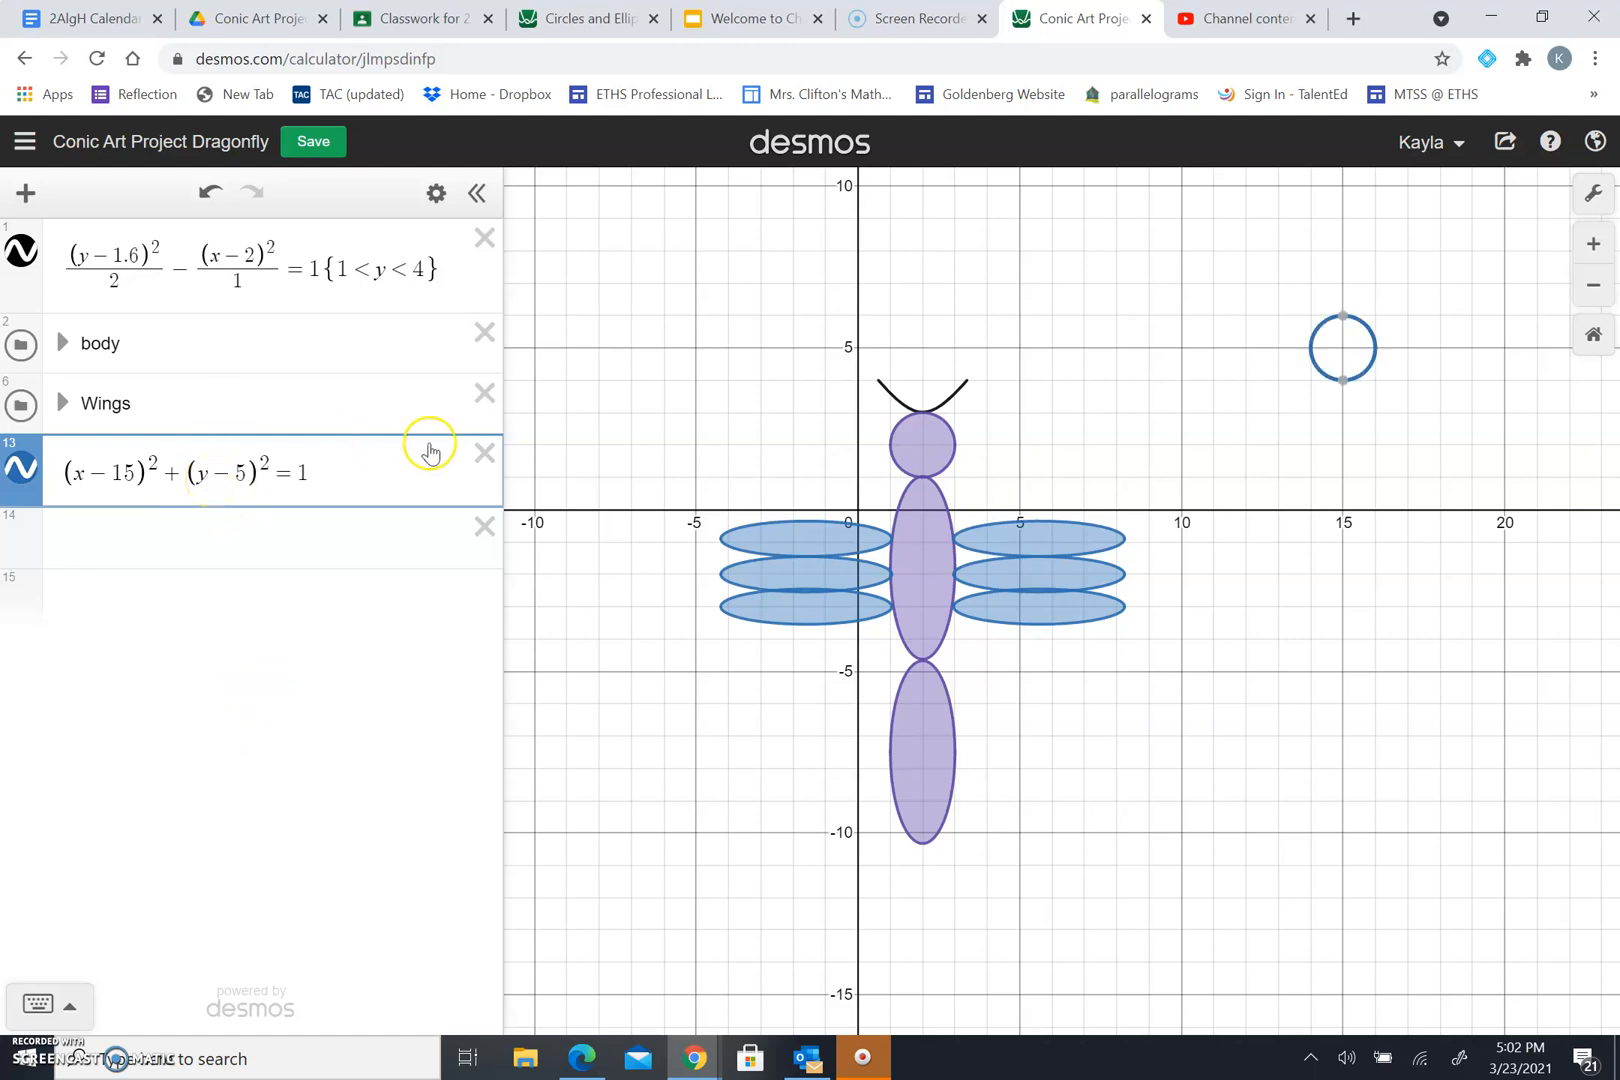
Colour the new circle orange and change its equation to the shaded inequality (x-15)^2+(y-5)^2≤4.
{"action": "left_click", "coordinate": [19, 468]}
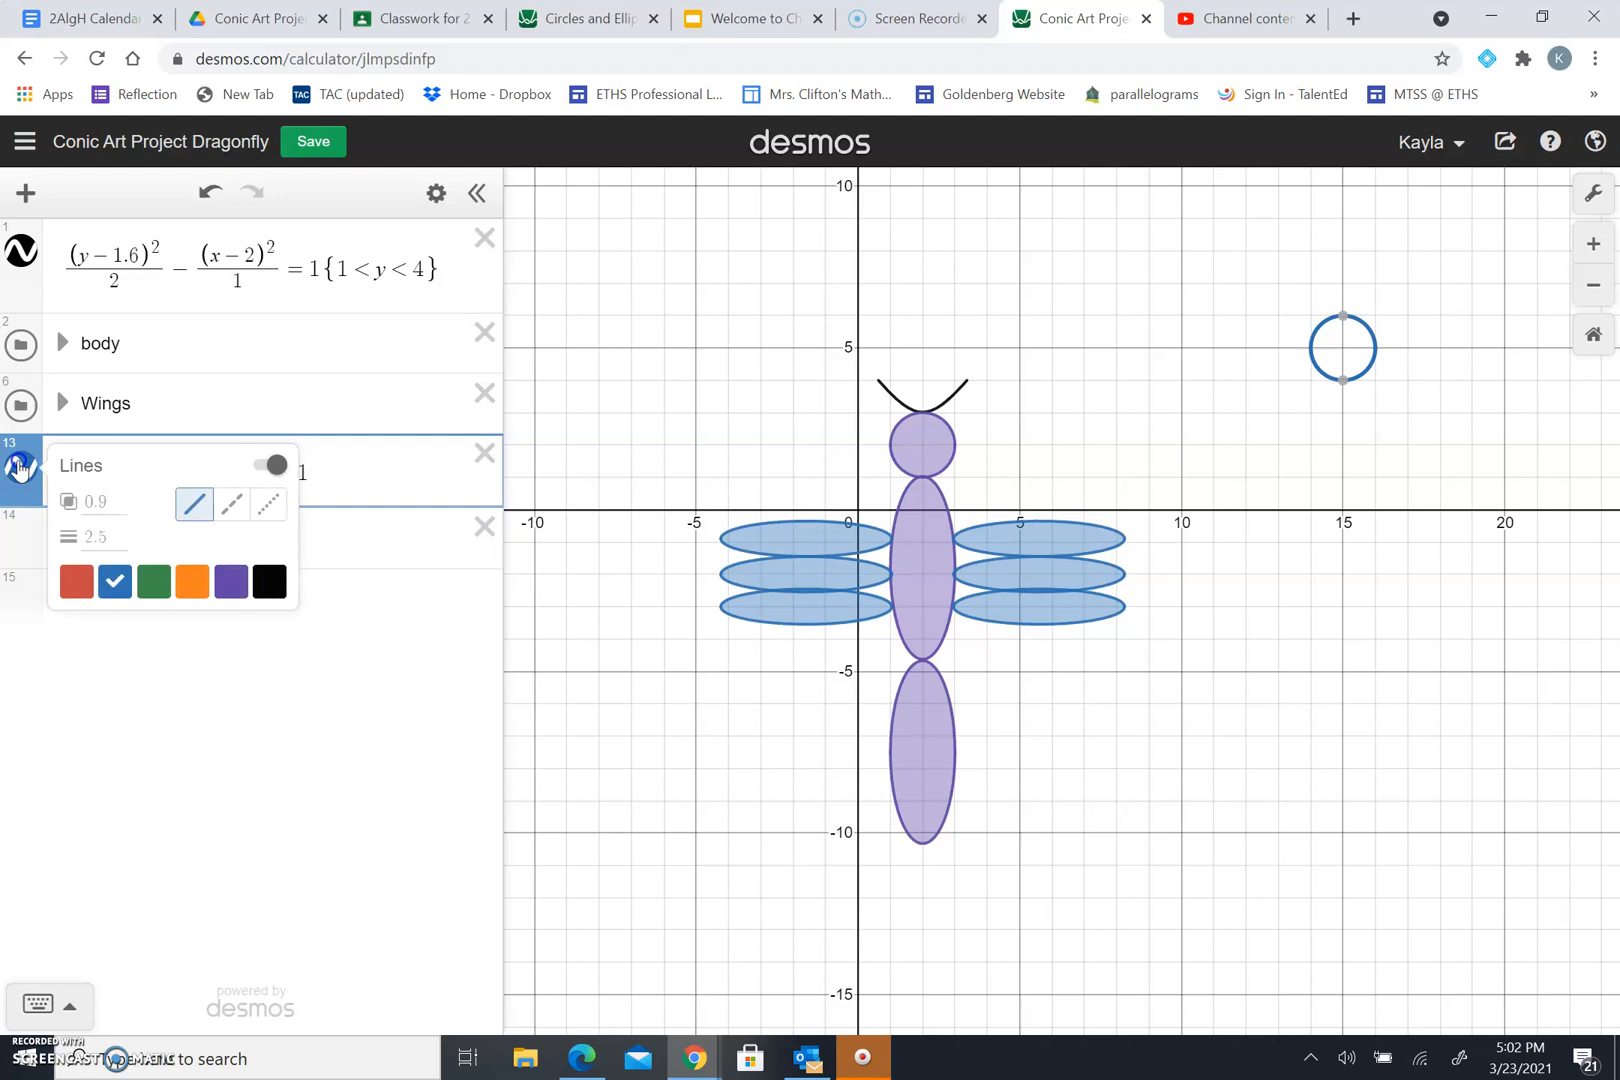
{"action": "left_click", "coordinate": [200, 587]}
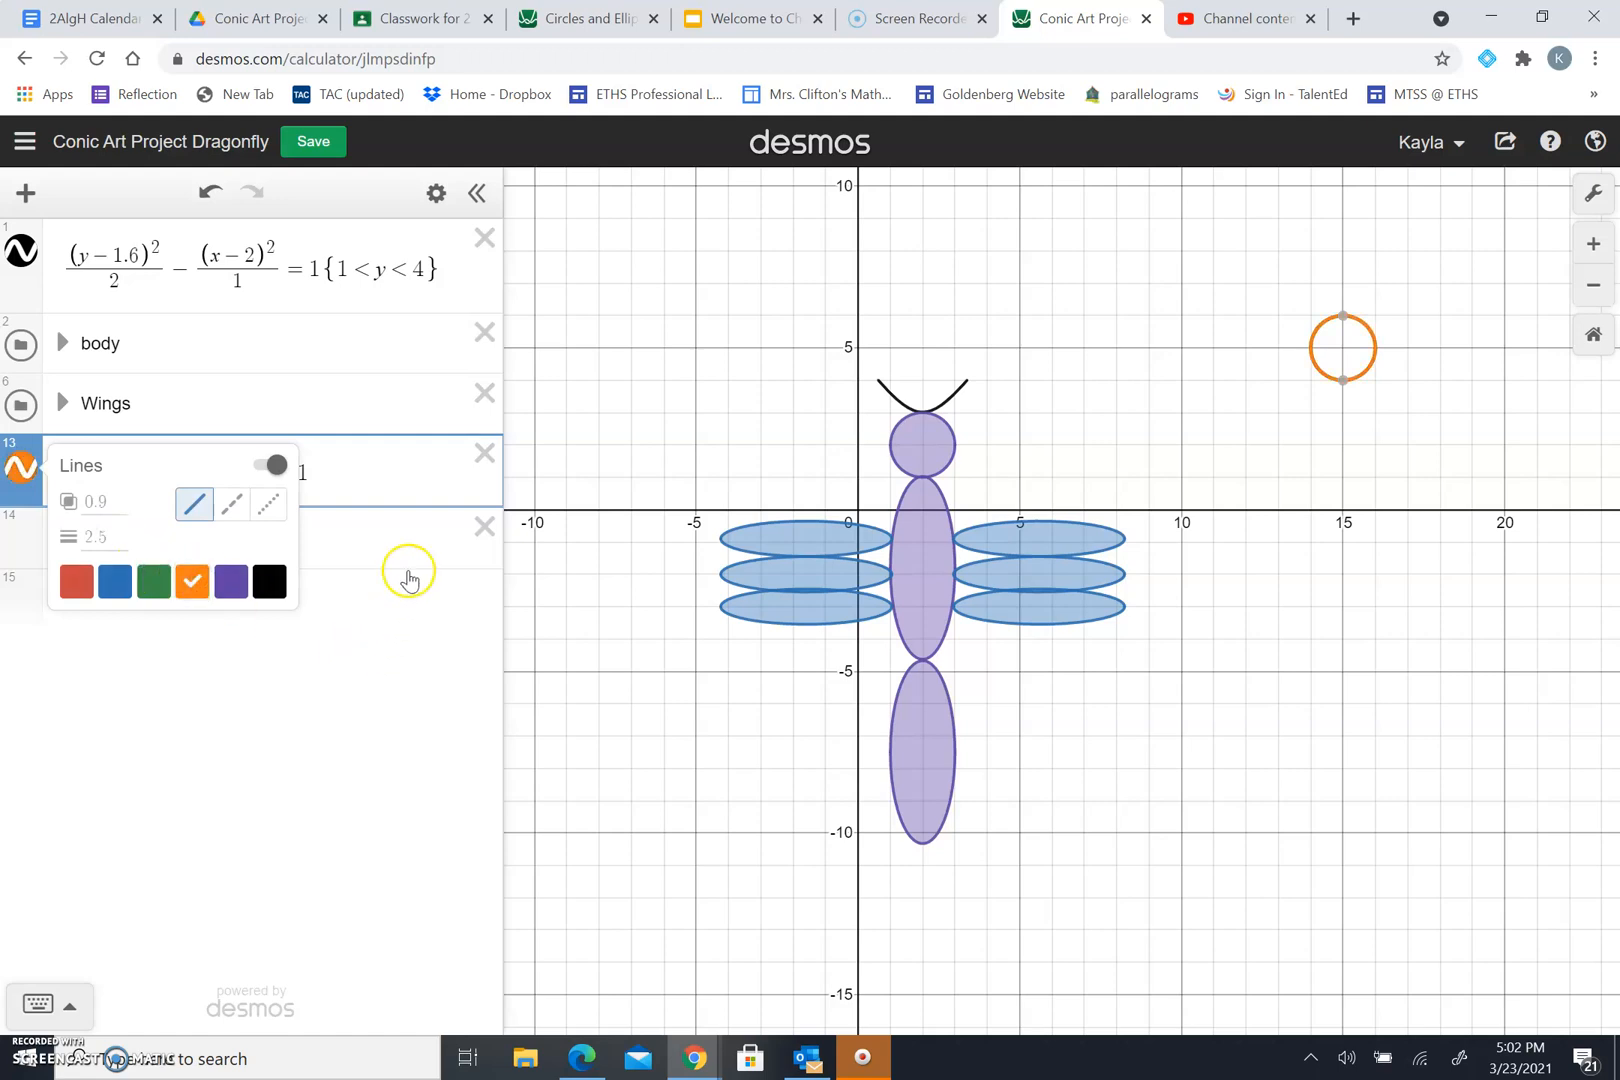
{"action": "left_click", "coordinate": [345, 483]}
{"action": "left_click", "coordinate": [292, 481]}
{"action": "key", "text": "BackSpace"}
{"action": "type", "text": "<"}
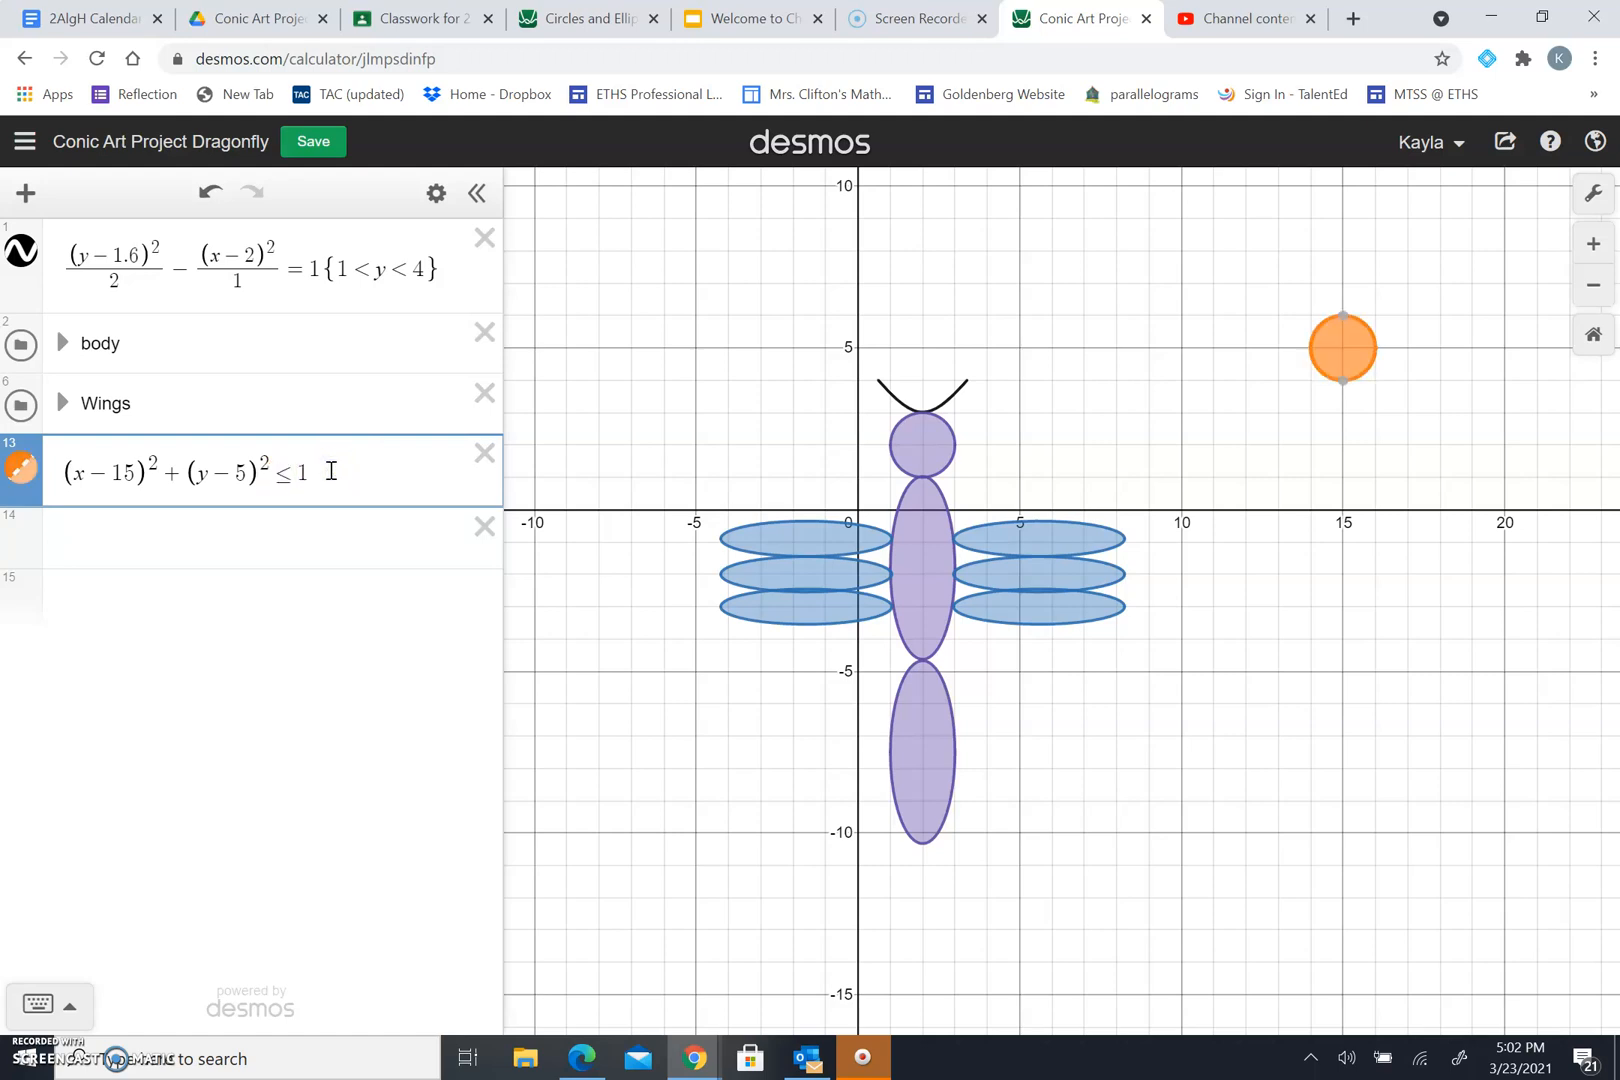
{"action": "key", "text": "BackSpace"}
{"action": "type", "text": "4"}
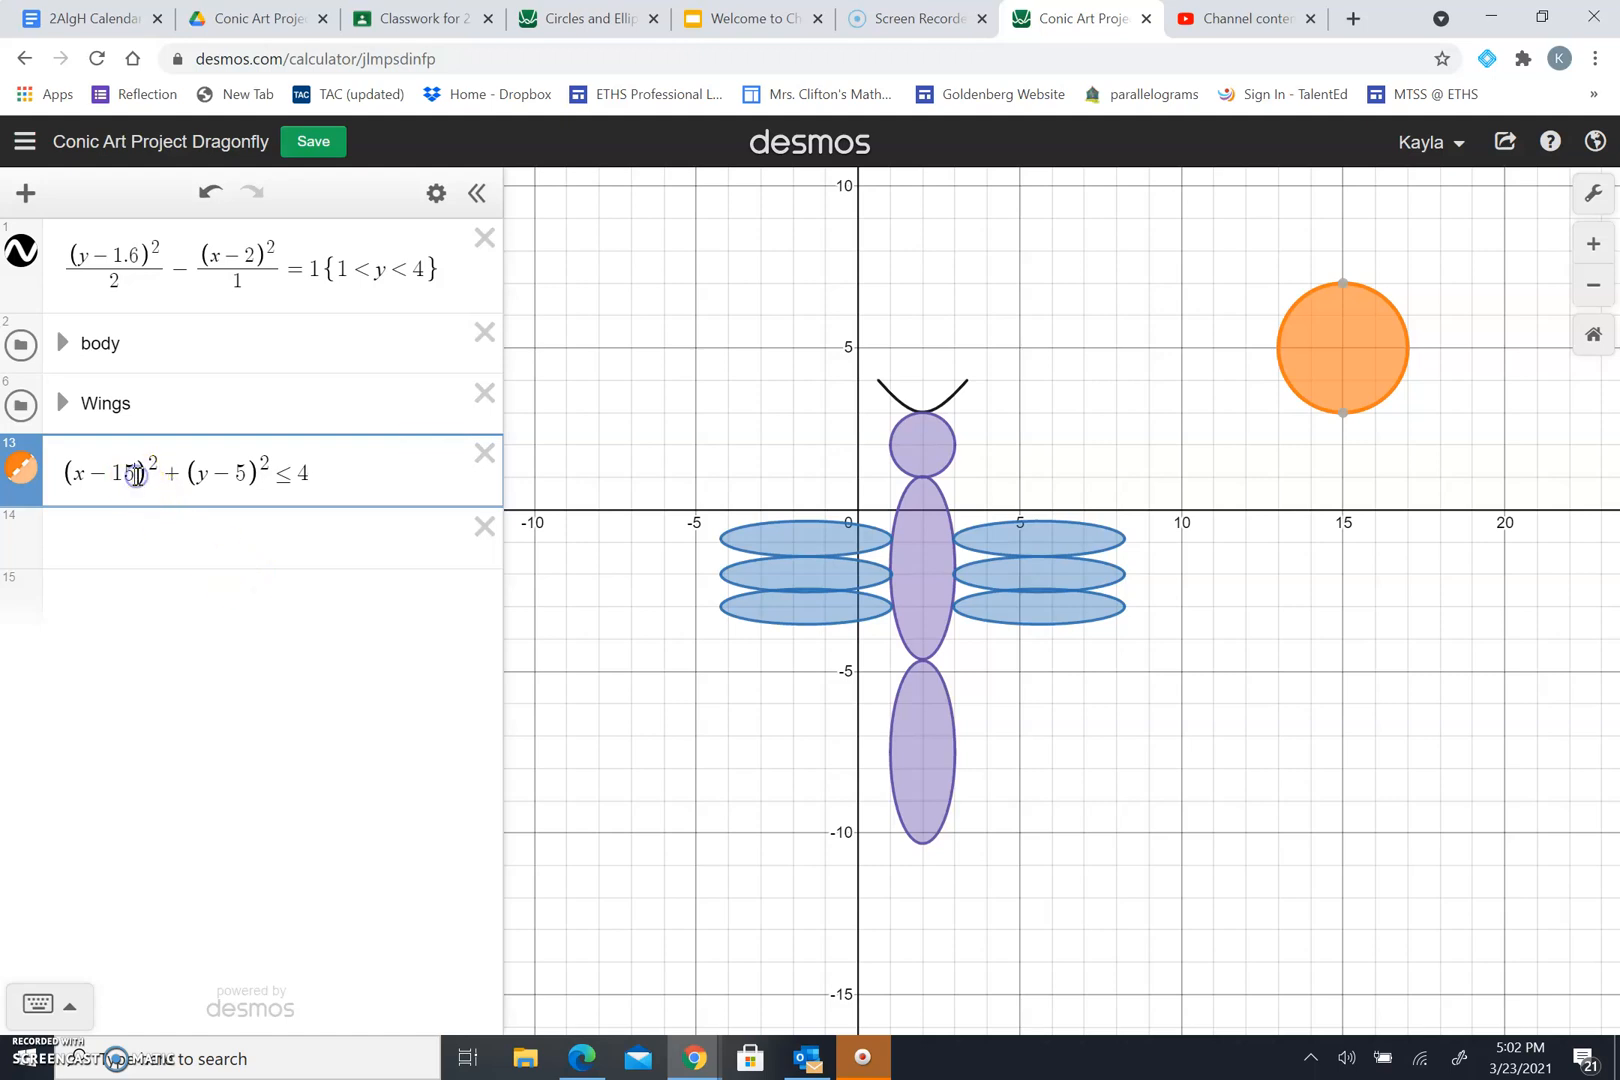
Replace the circle's x-centre 15 with a, add a slider for a, and animate it briefly before pausing.
{"action": "key", "text": "BackSpace"}
{"action": "key", "text": "BackSpace"}
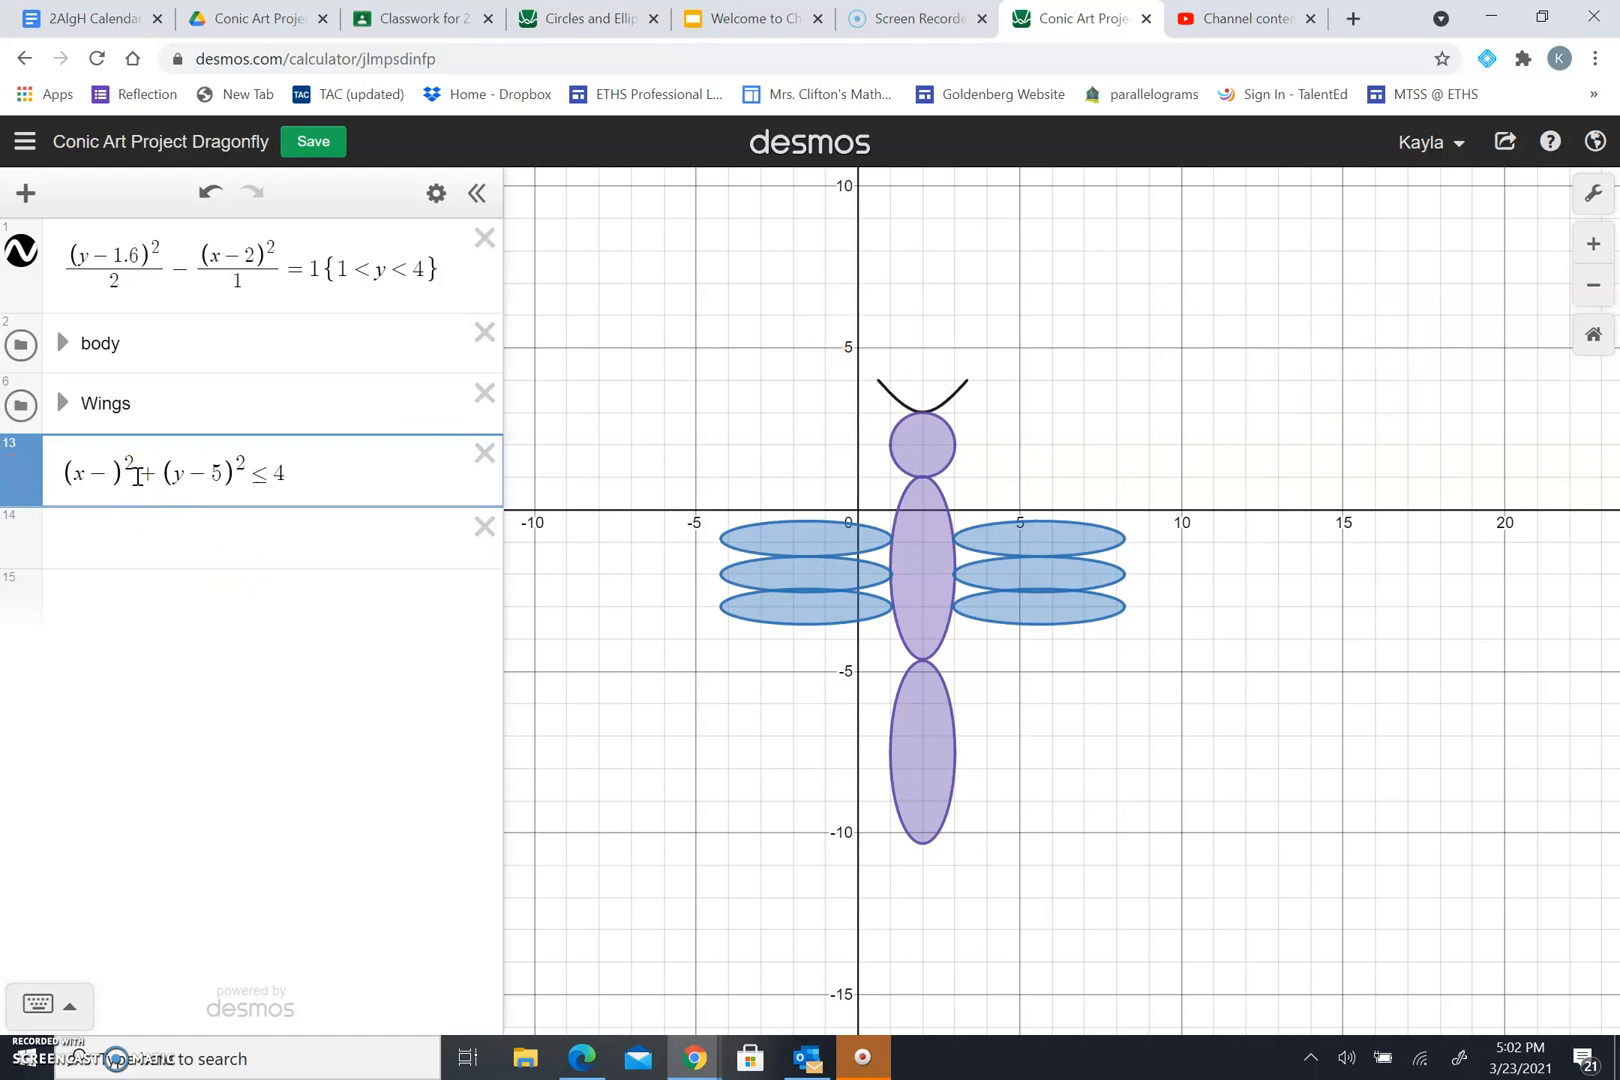
{"action": "type", "text": "a"}
{"action": "left_click", "coordinate": [148, 516]}
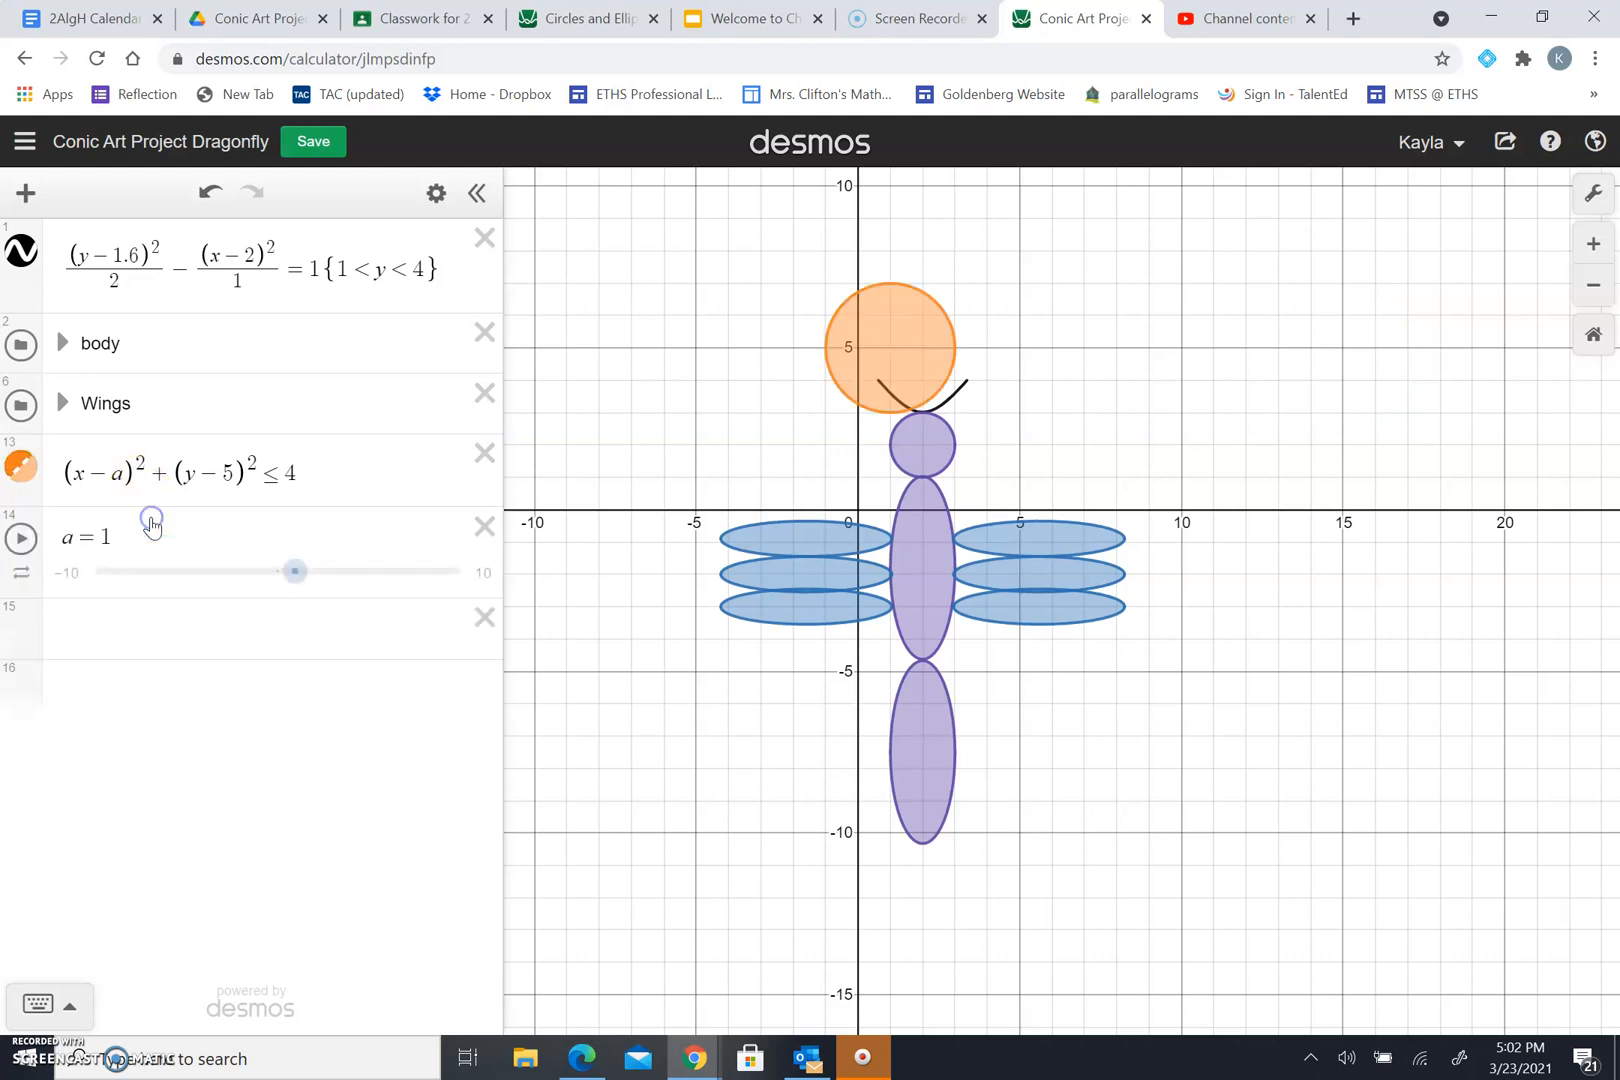
{"action": "left_click", "coordinate": [19, 539]}
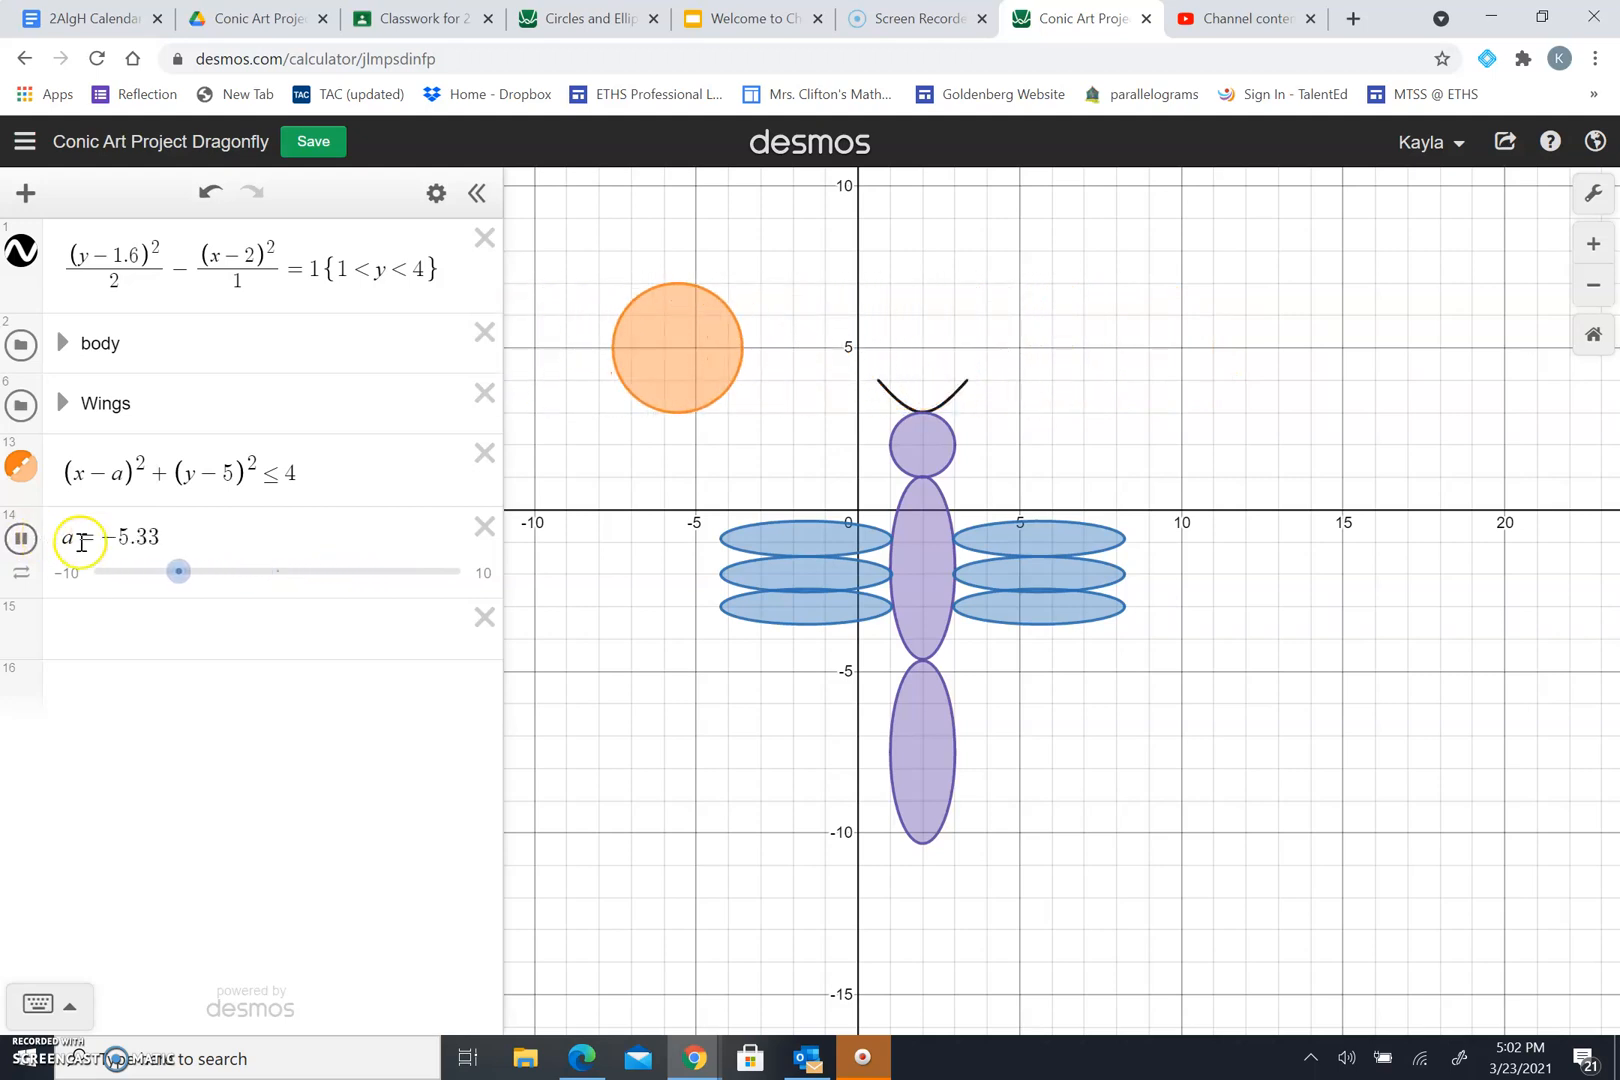
{"action": "left_click", "coordinate": [24, 540]}
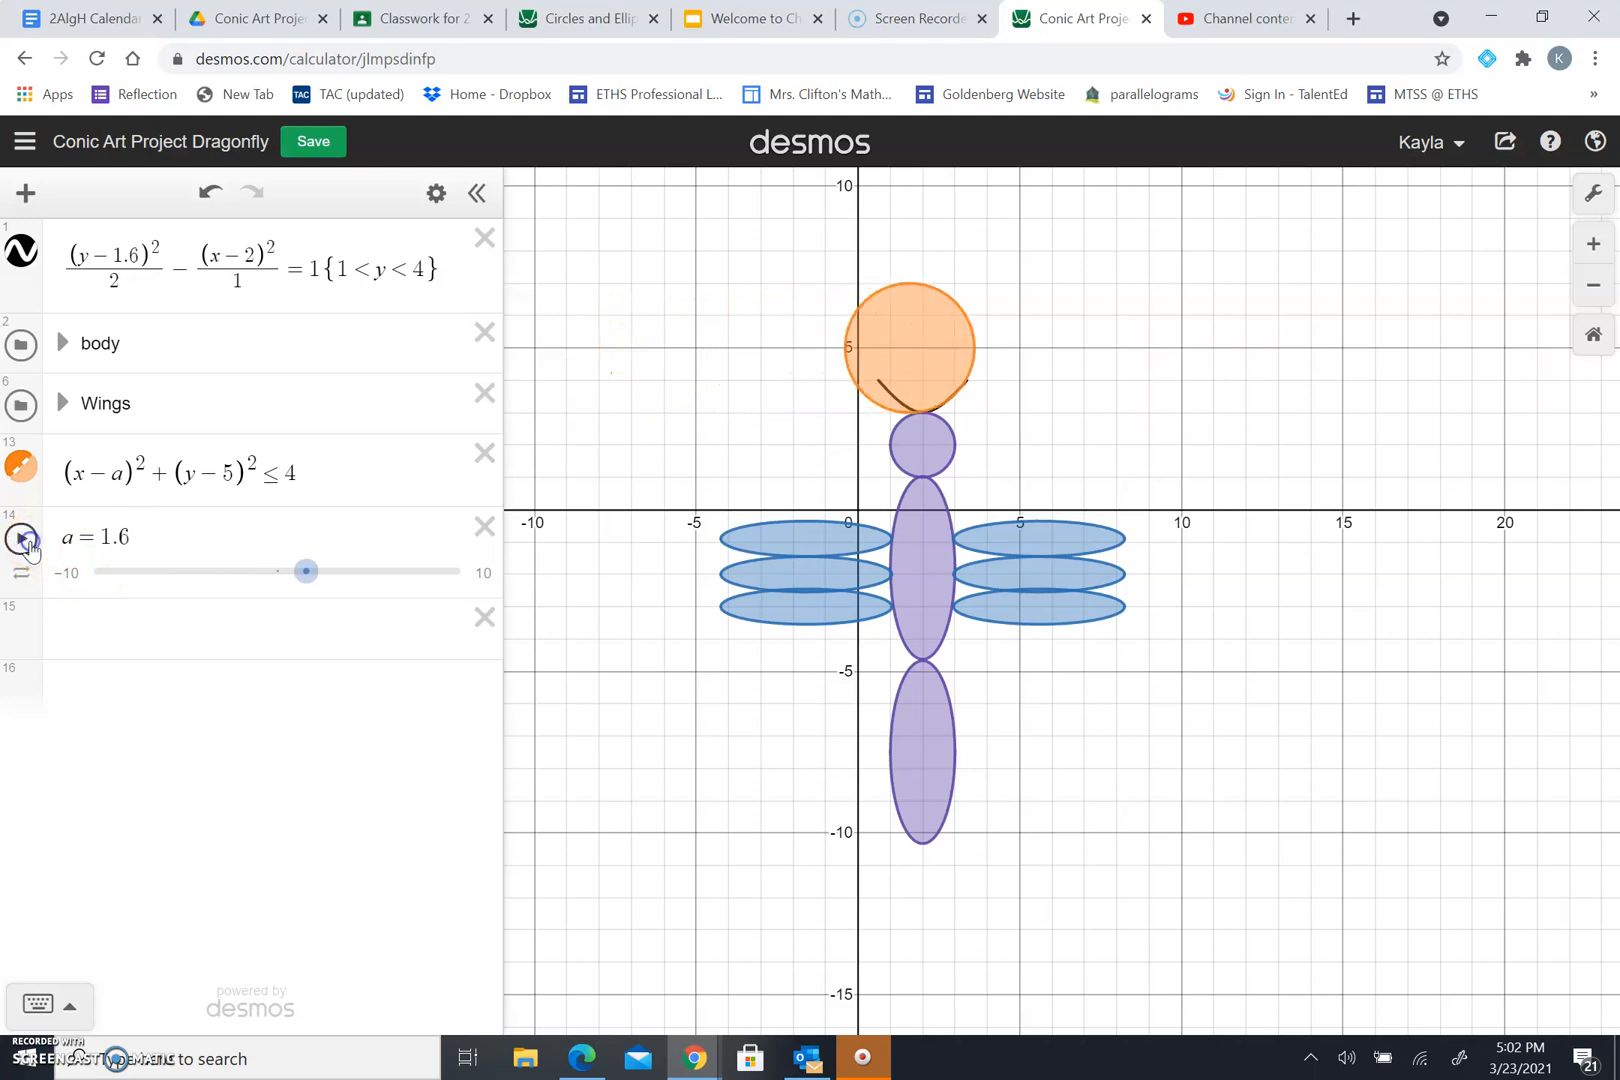
Limit slider a to the range 10 to 20 and animate the circle's horizontal movement briefly before pausing.
{"action": "left_click", "coordinate": [203, 541]}
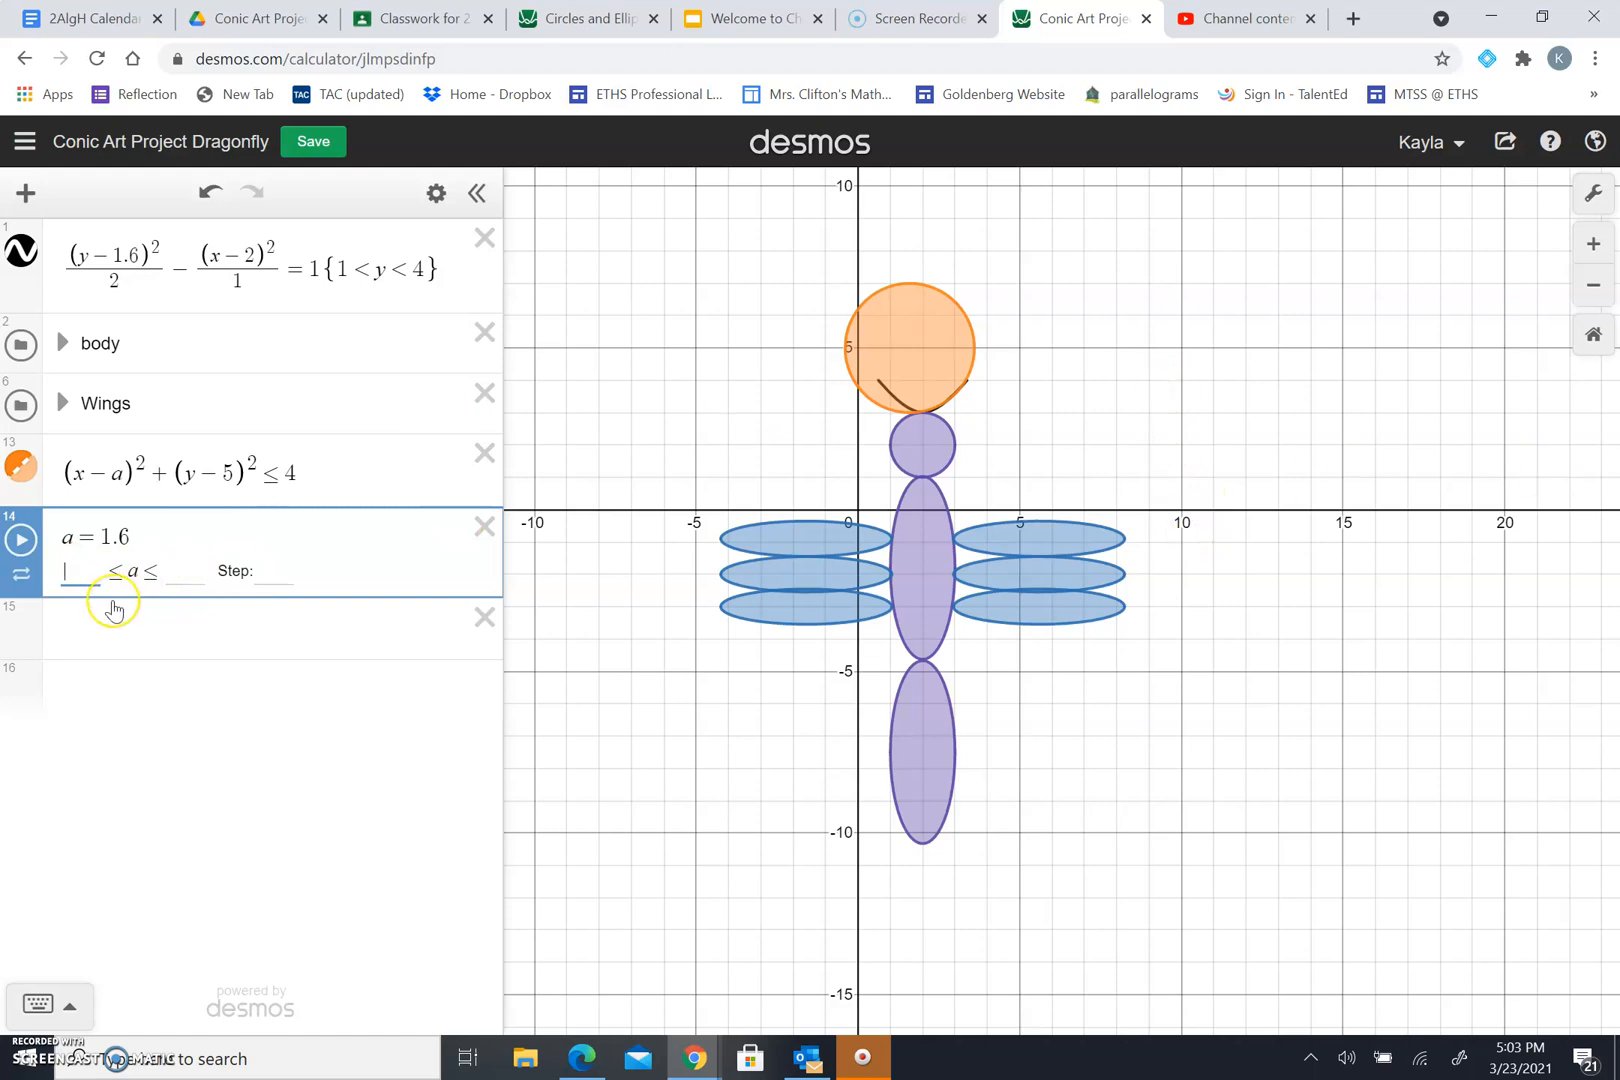
{"action": "type", "text": "10"}
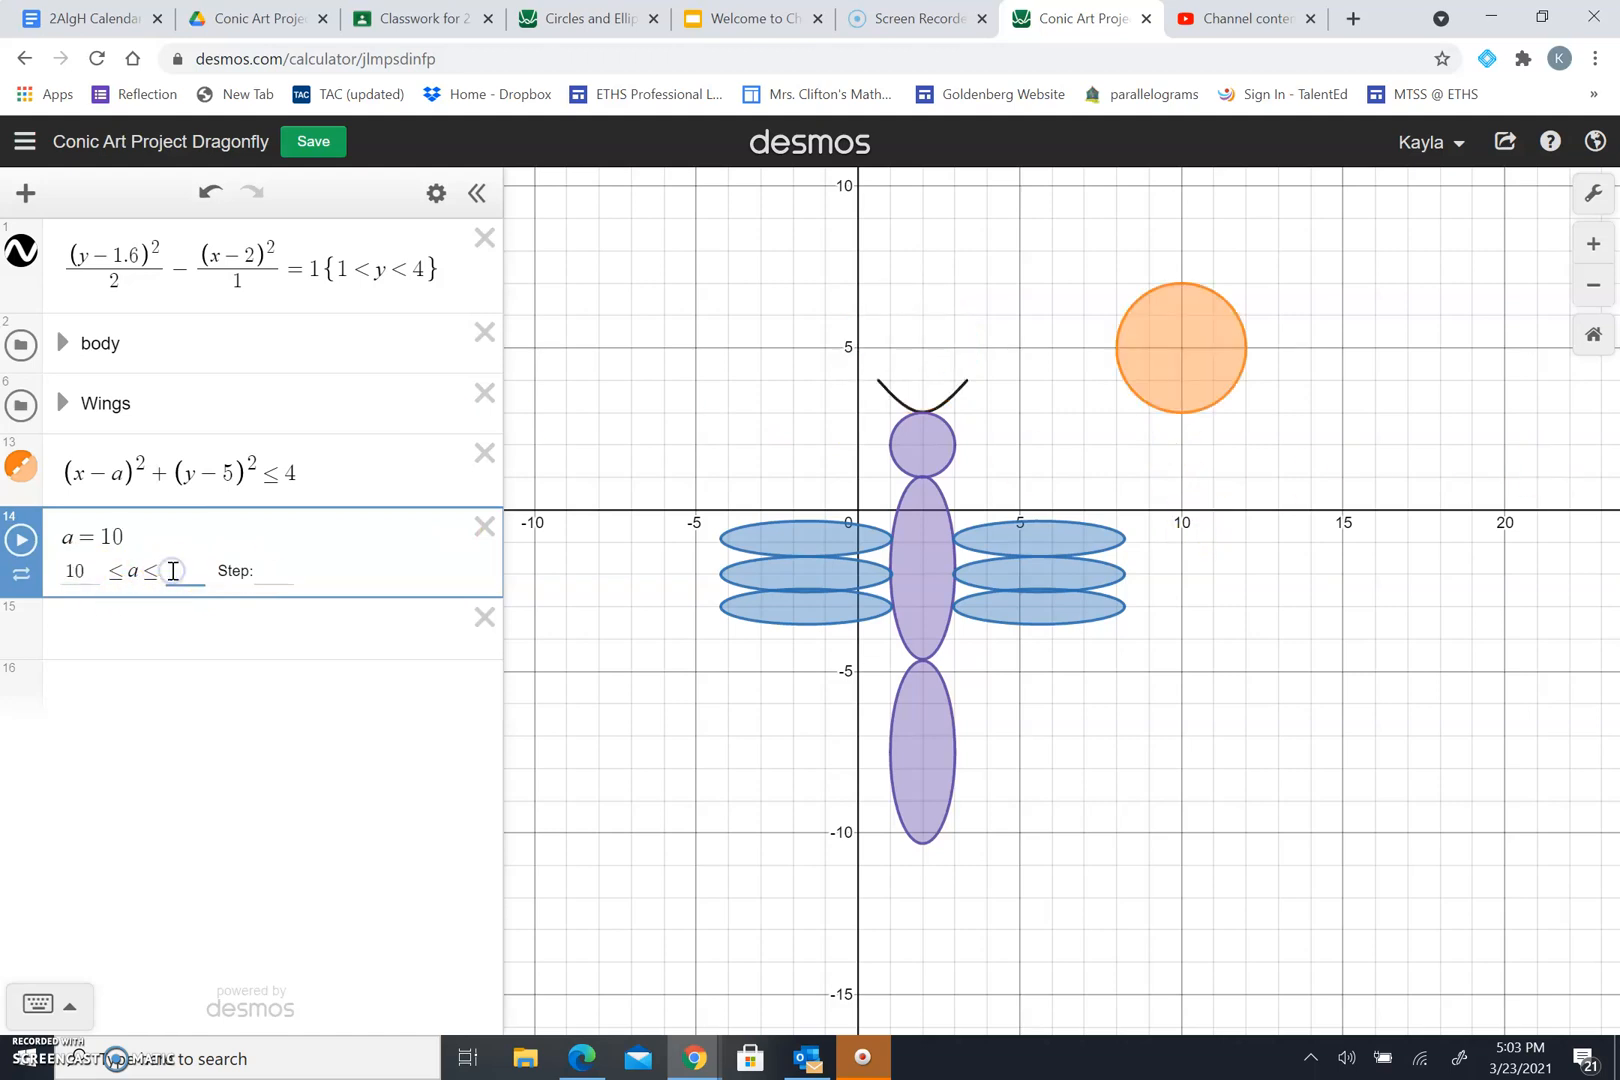
{"action": "left_click", "coordinate": [22, 540]}
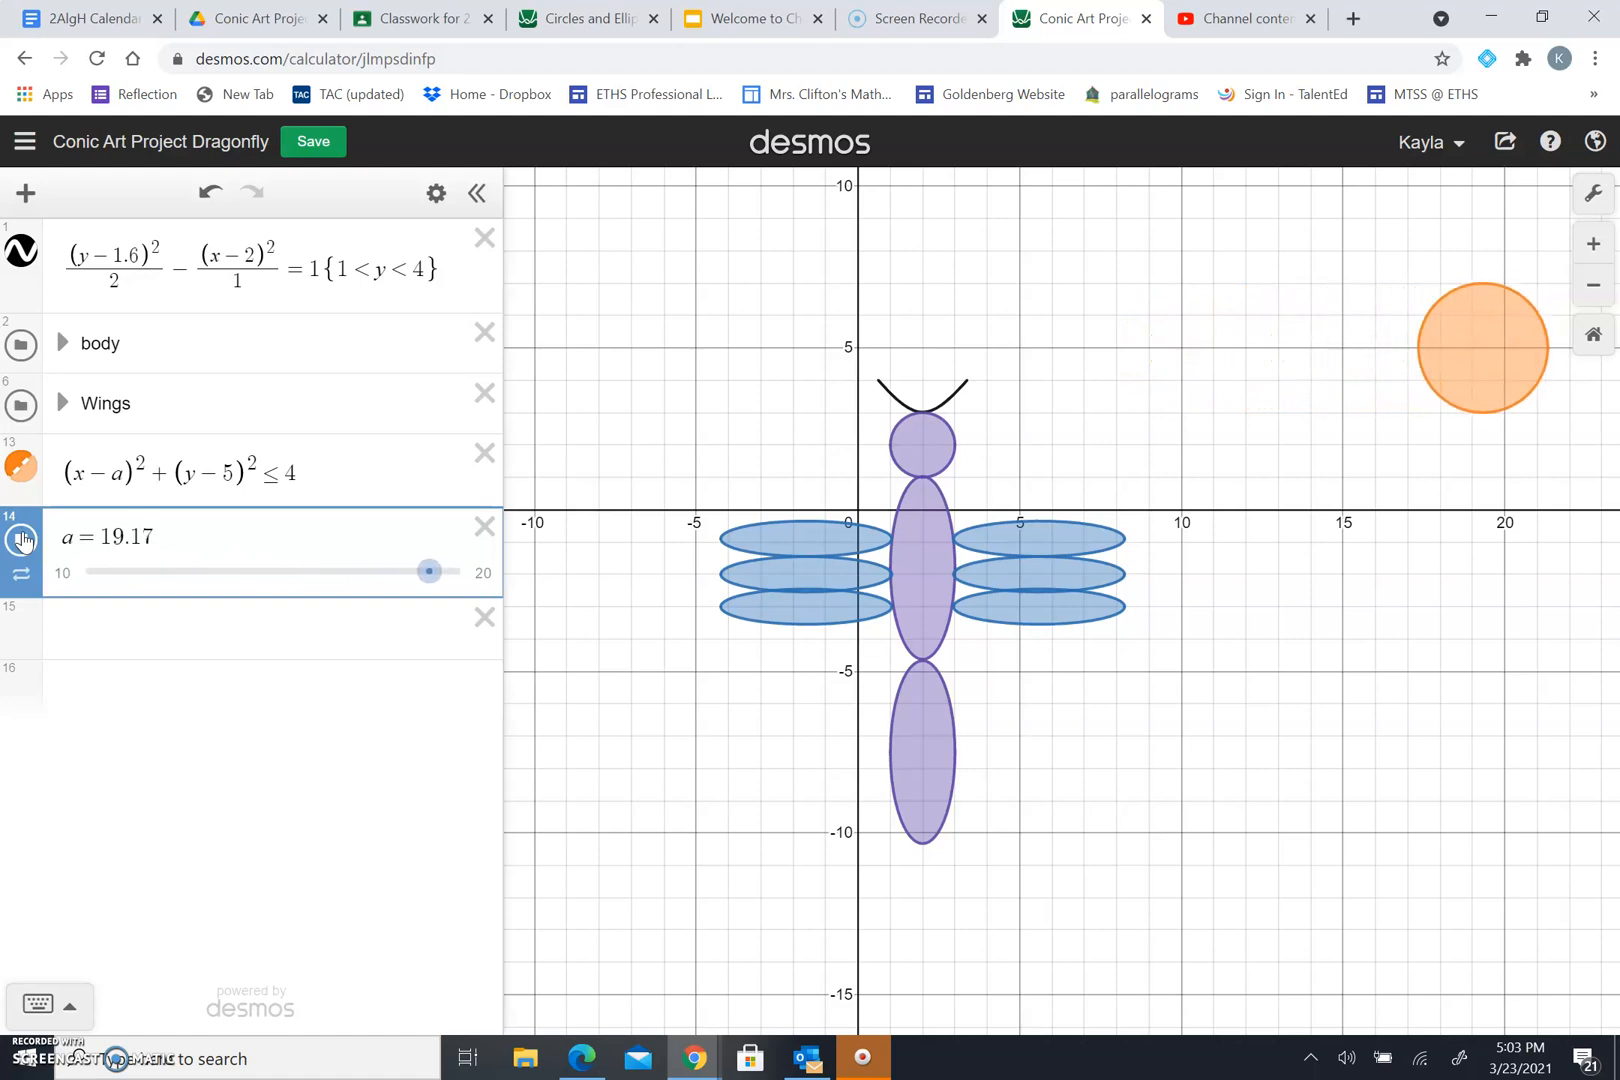
{"action": "left_click", "coordinate": [22, 540]}
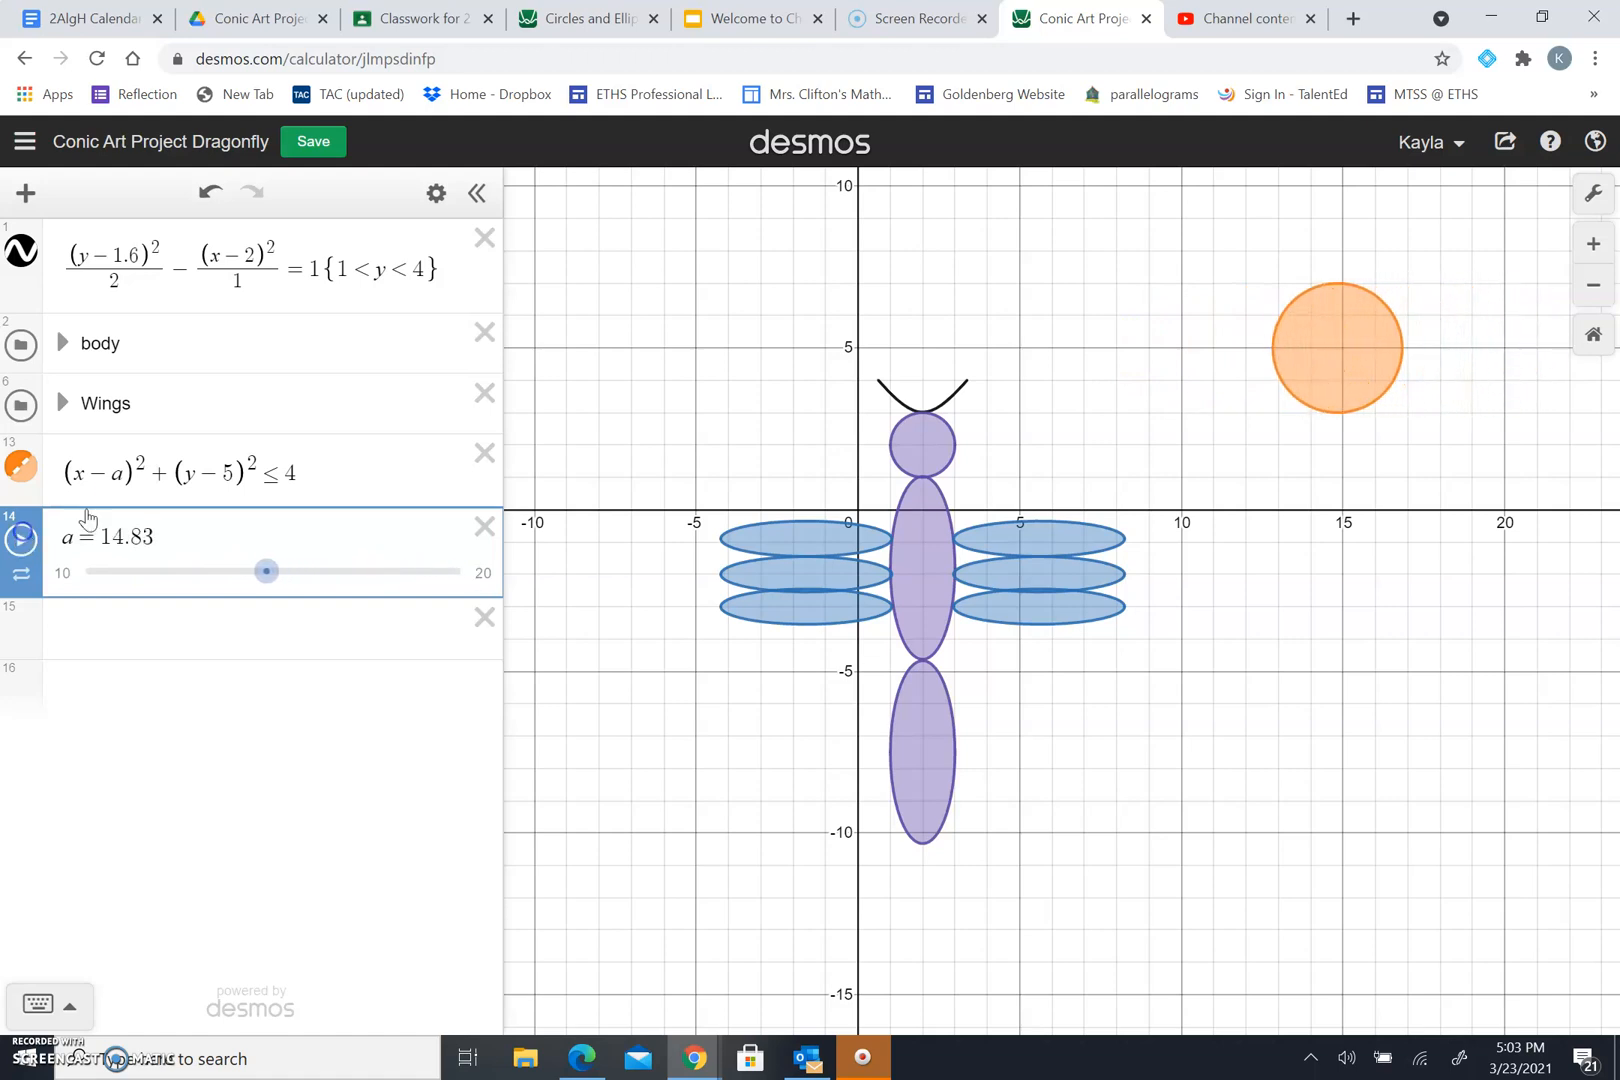
Set the circle's x-centre back to 15 and replace its y-centre with a.
{"action": "left_click", "coordinate": [121, 473]}
{"action": "key", "text": "BackSpace"}
{"action": "type", "text": "15"}
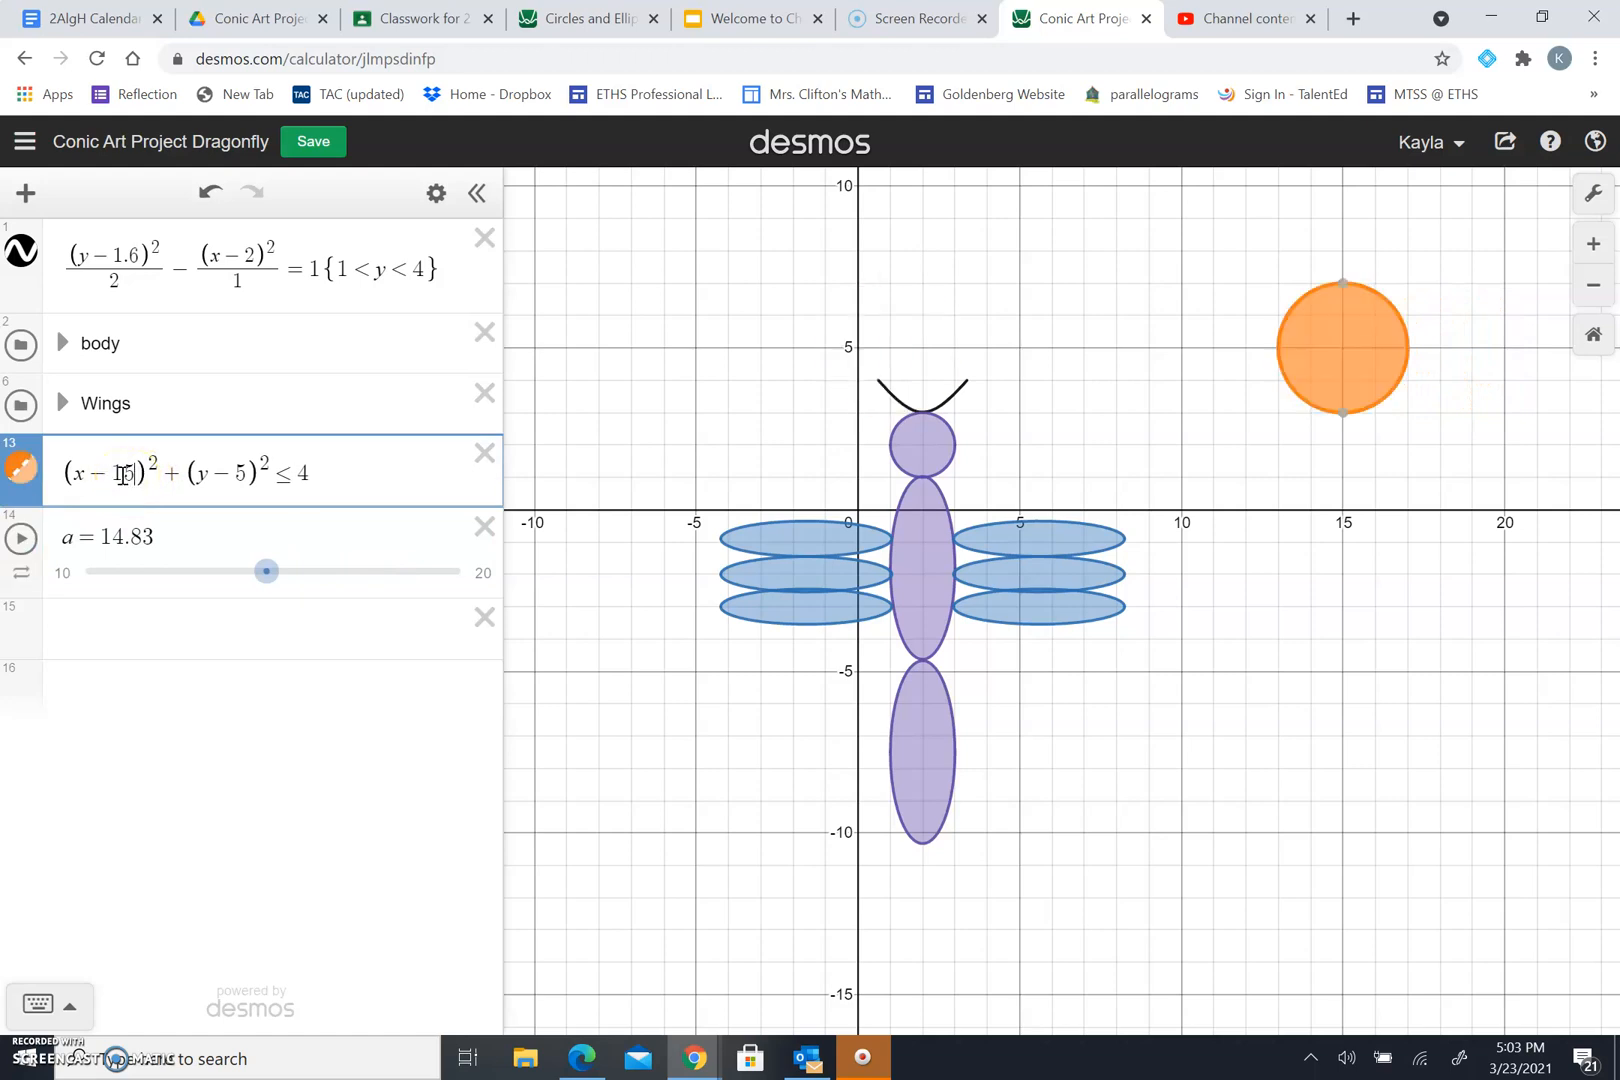
{"action": "key", "text": "BackSpace"}
{"action": "type", "text": "a"}
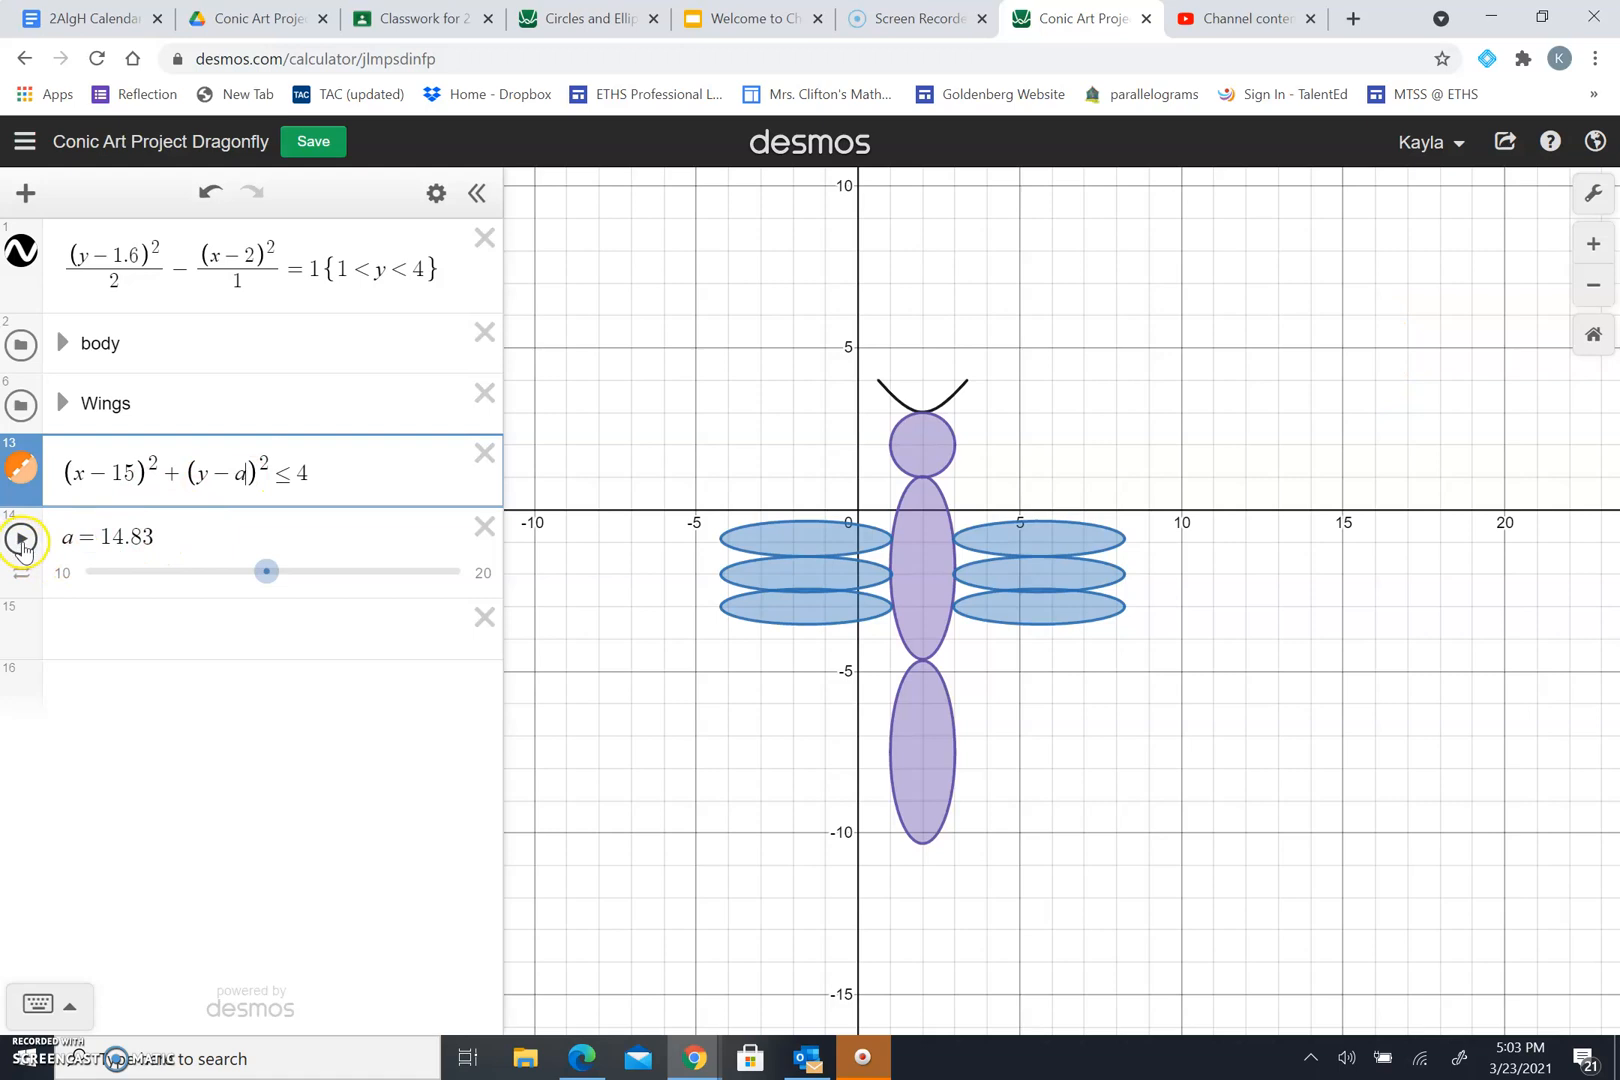
Limit slider a to the range 0 to 10 and animate the circle's vertical movement briefly before pausing.
{"action": "left_click", "coordinate": [217, 529]}
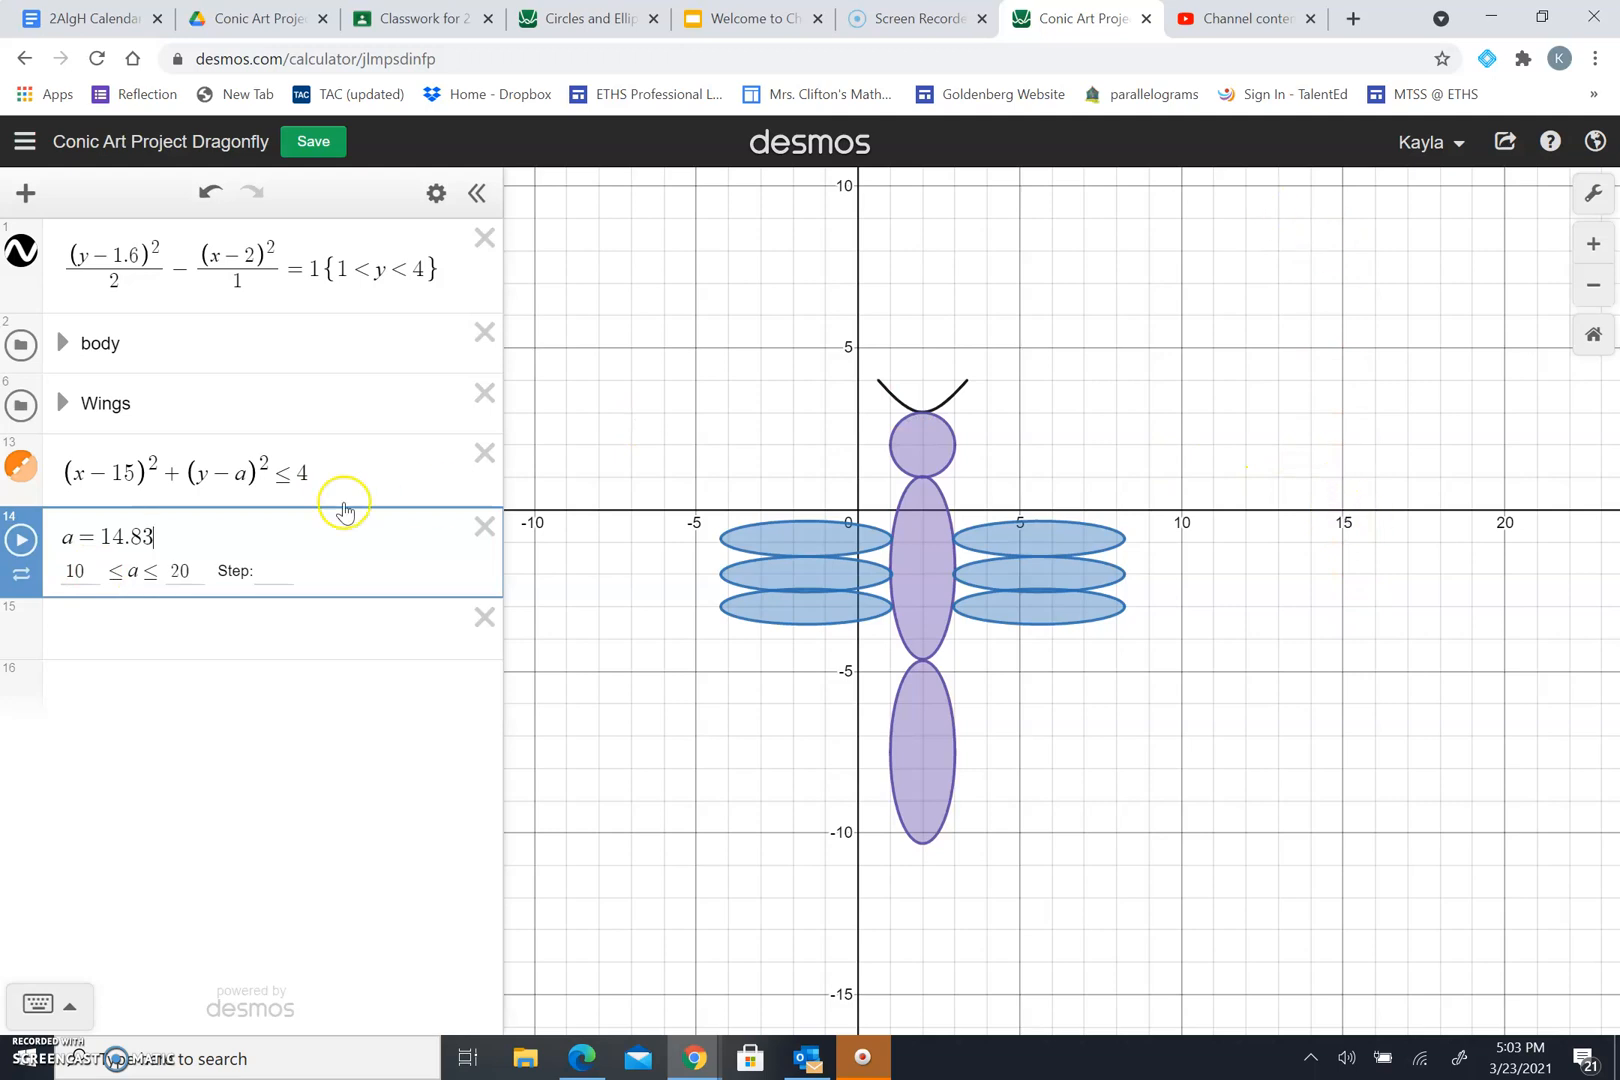
{"action": "type", "text": "0"}
{"action": "left_click", "coordinate": [119, 560]}
{"action": "key", "text": "BackSpace"}
{"action": "key", "text": "BackSpace"}
{"action": "type", "text": "10"}
{"action": "left_click", "coordinate": [21, 540]}
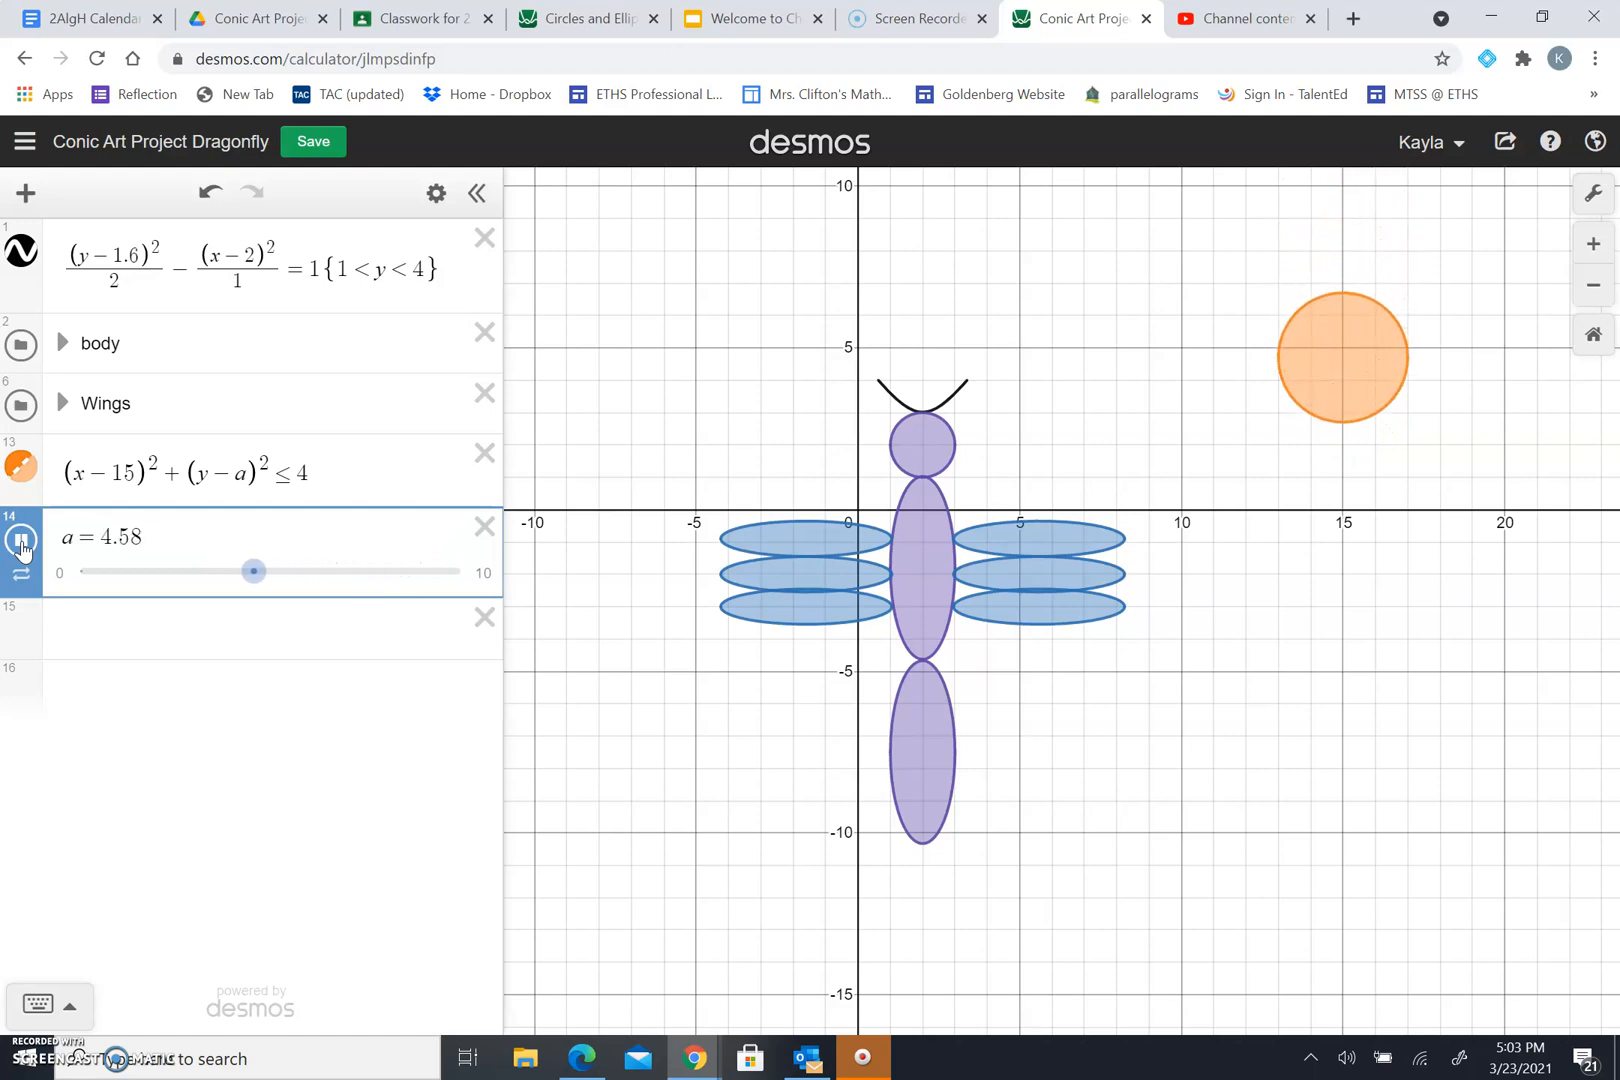
{"action": "left_click", "coordinate": [21, 540]}
Set the circle's y-centre back to 5 and replace the 4 after the inequality sign with a.
{"action": "left_click", "coordinate": [245, 474]}
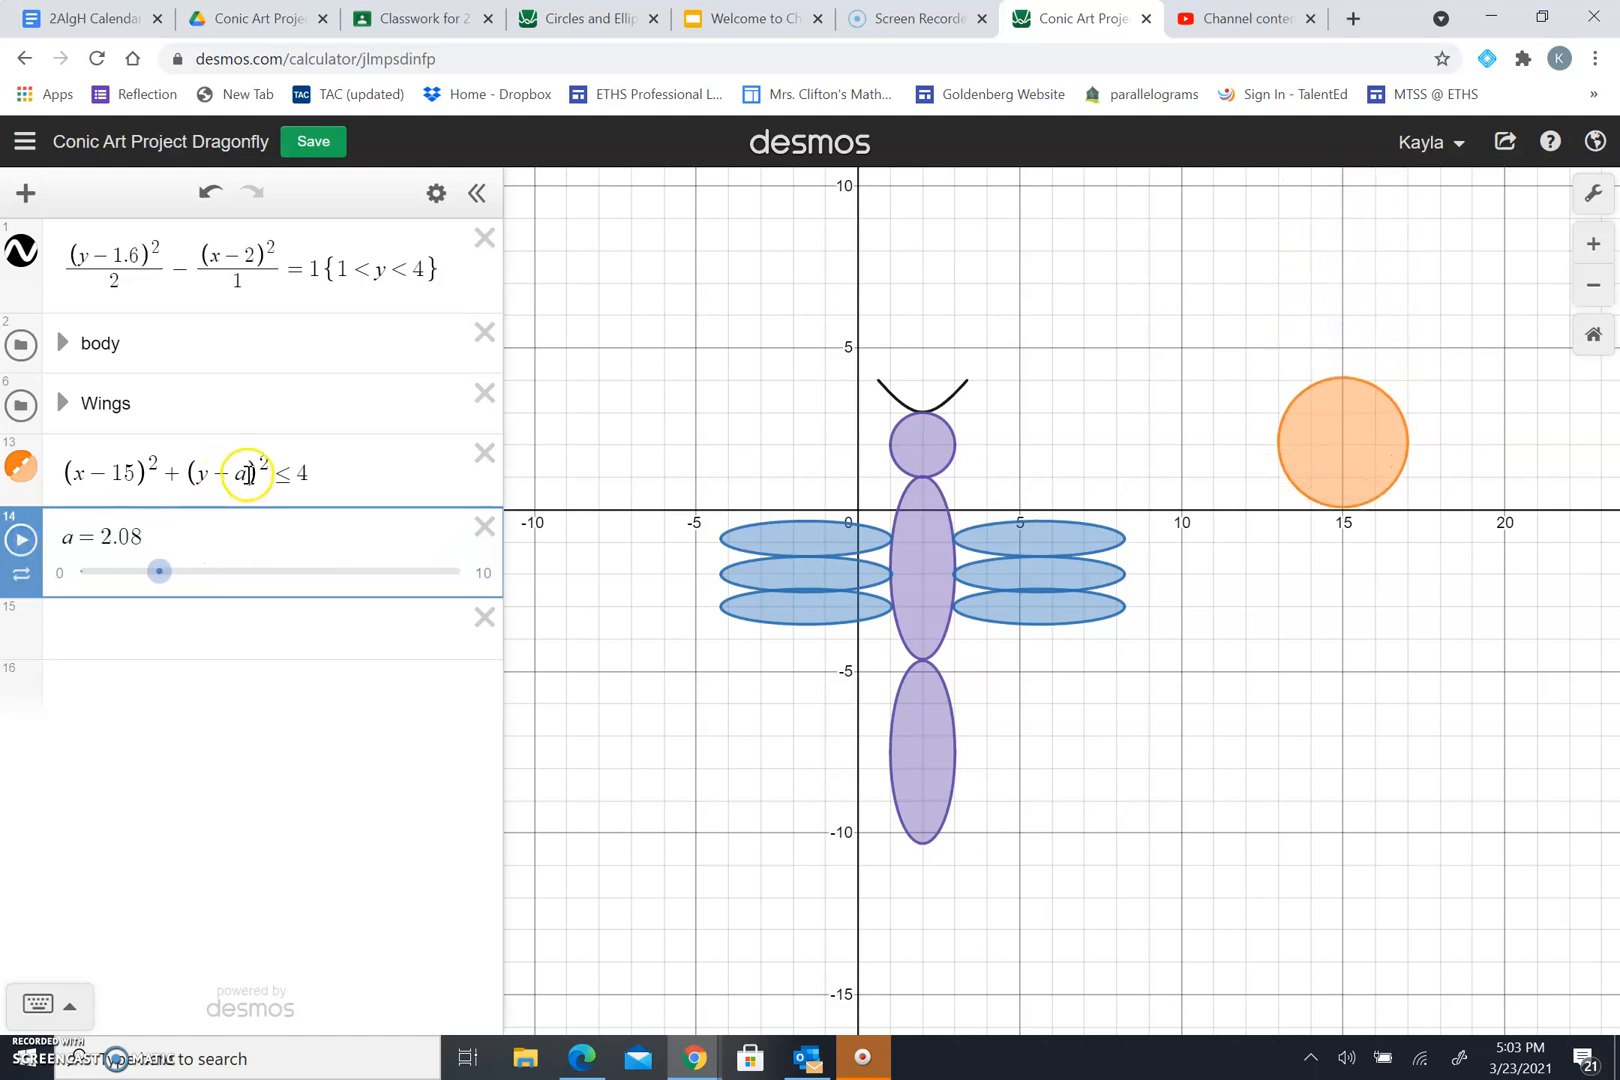
{"action": "key", "text": "BackSpace"}
{"action": "type", "text": "5"}
{"action": "left_click", "coordinate": [325, 475]}
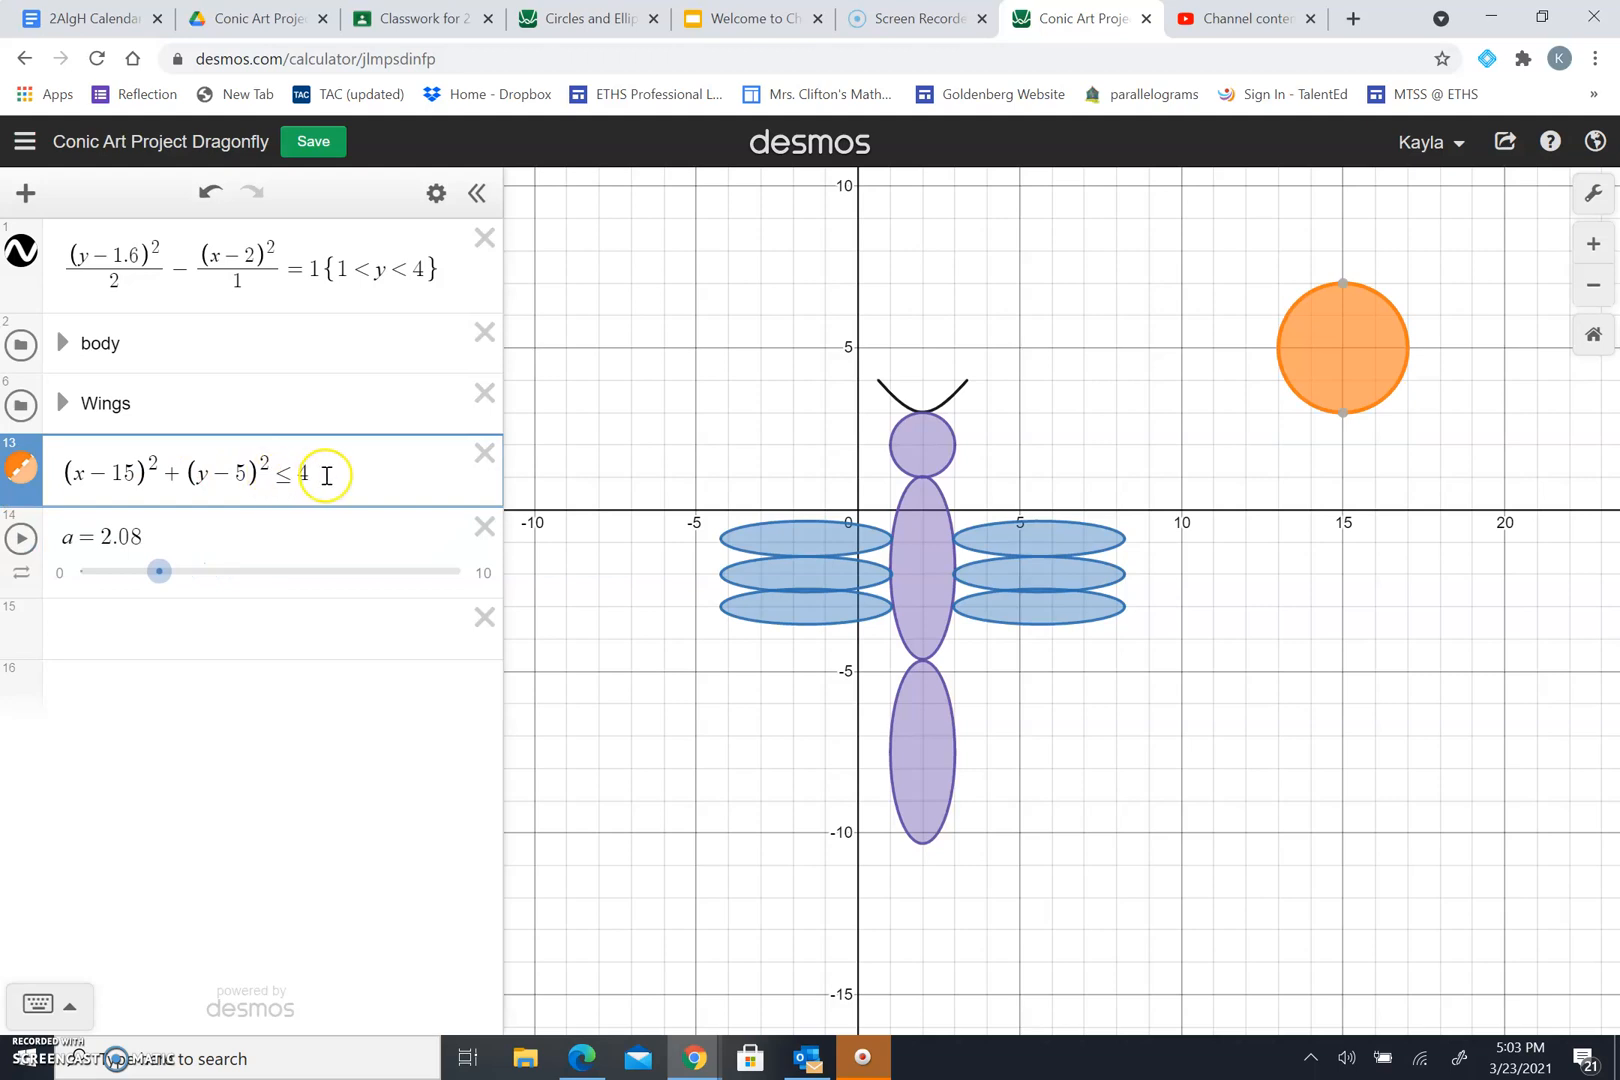
{"action": "type", "text": "a"}
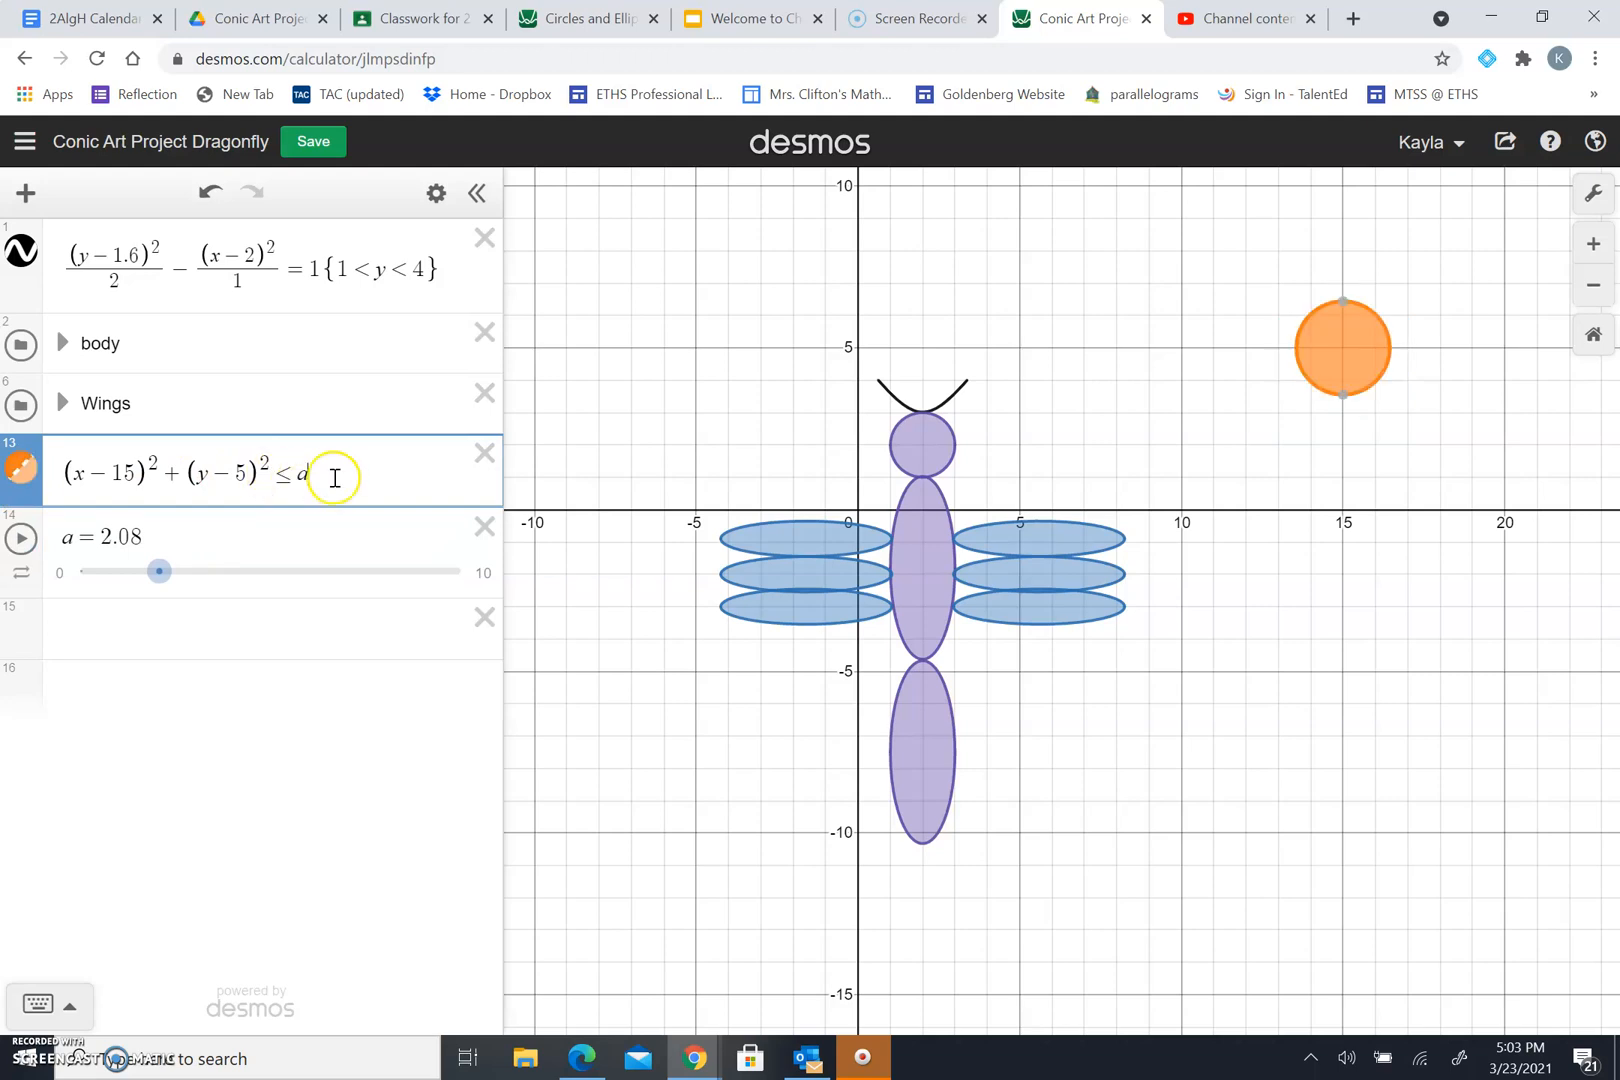
Animate the circle's size briefly with slider a, pause it, and set a to 10.
{"action": "left_click", "coordinate": [112, 541]}
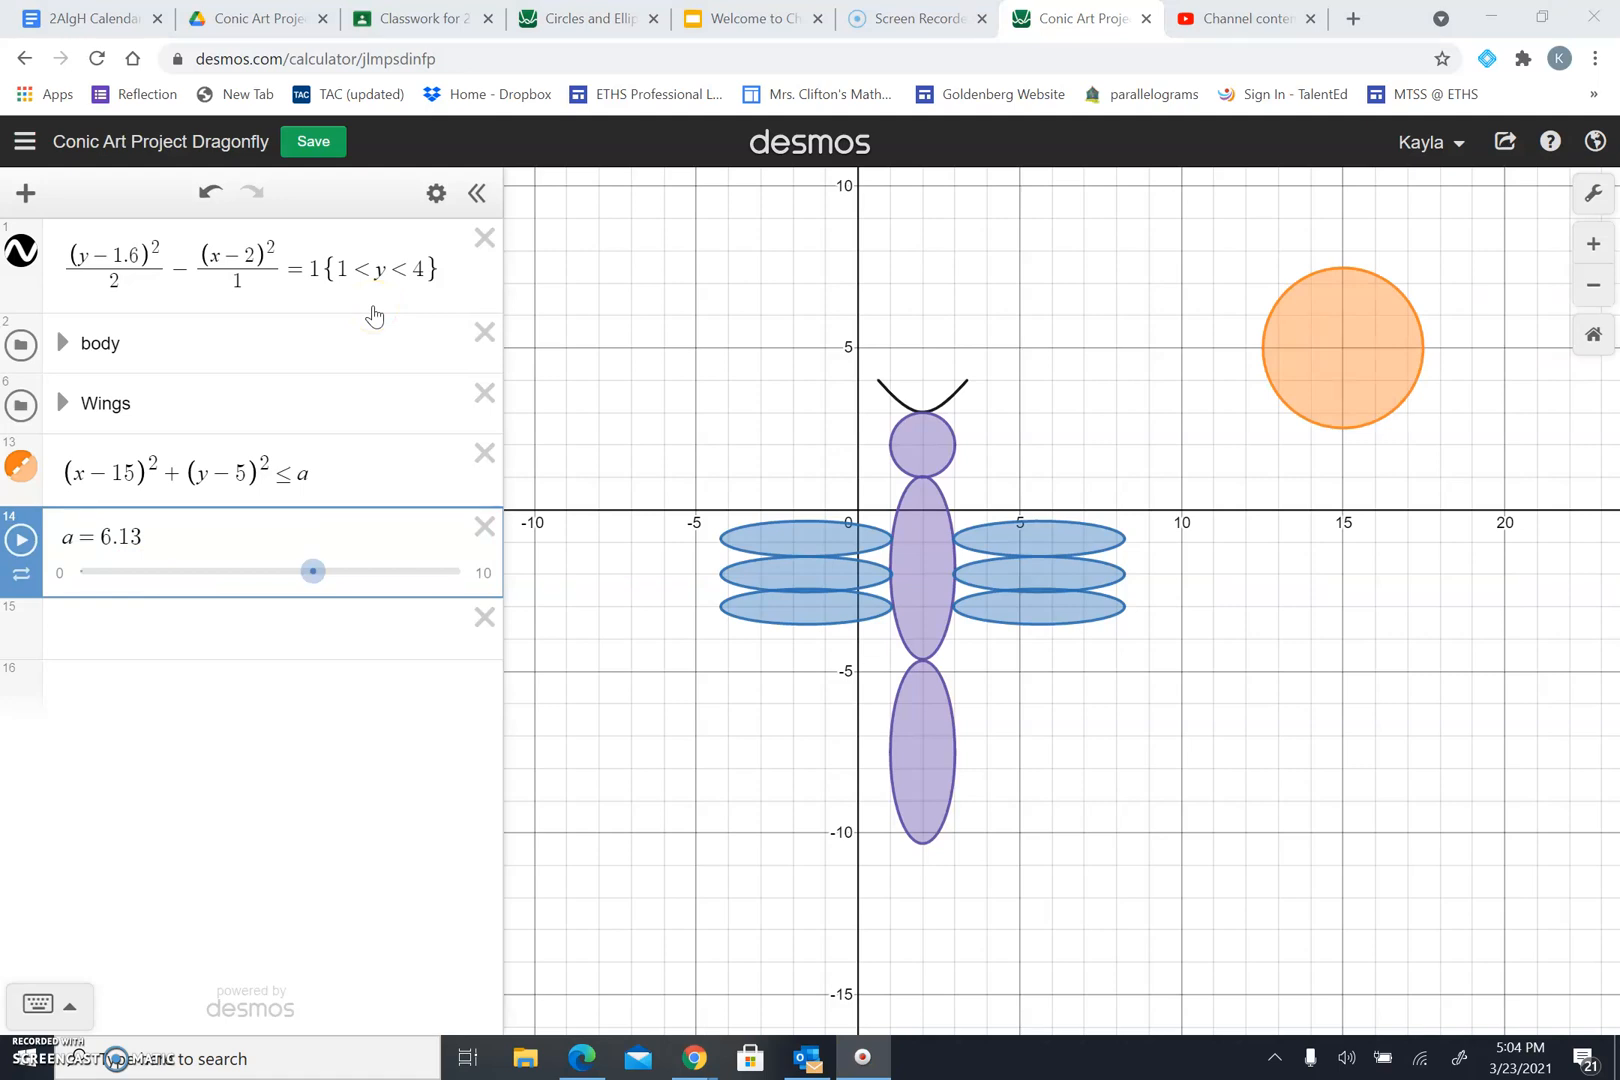
{"action": "left_click", "coordinate": [22, 541]}
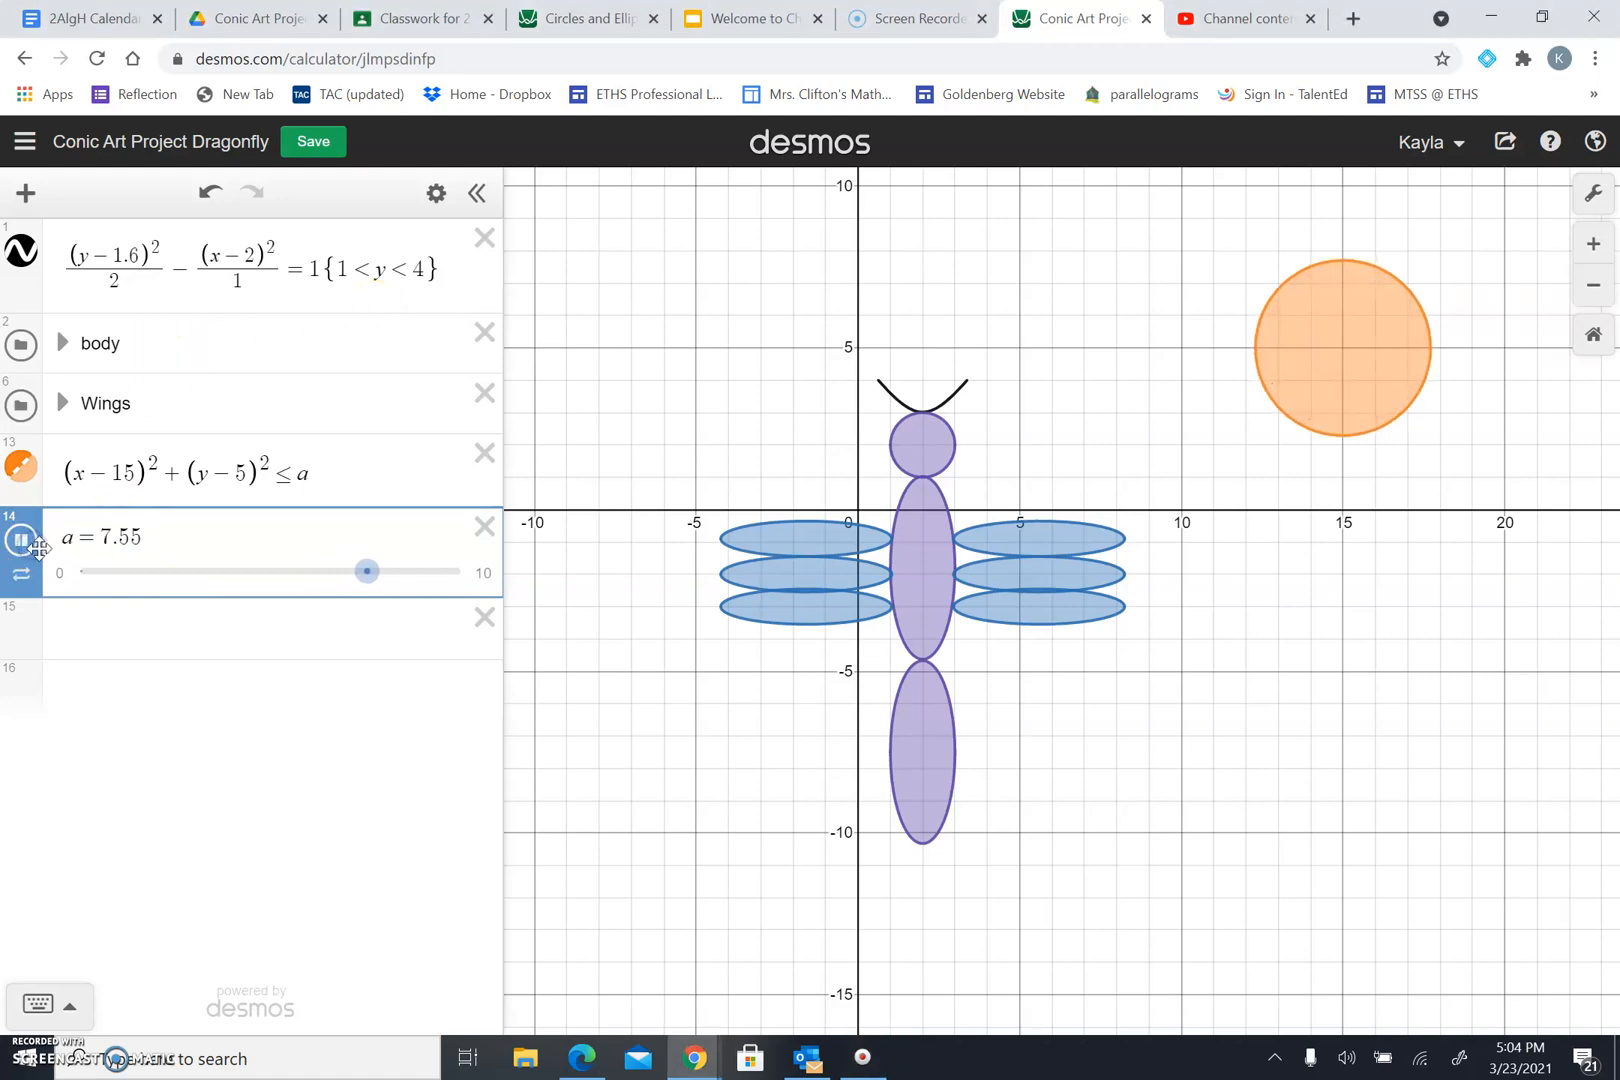
{"action": "left_click", "coordinate": [30, 546]}
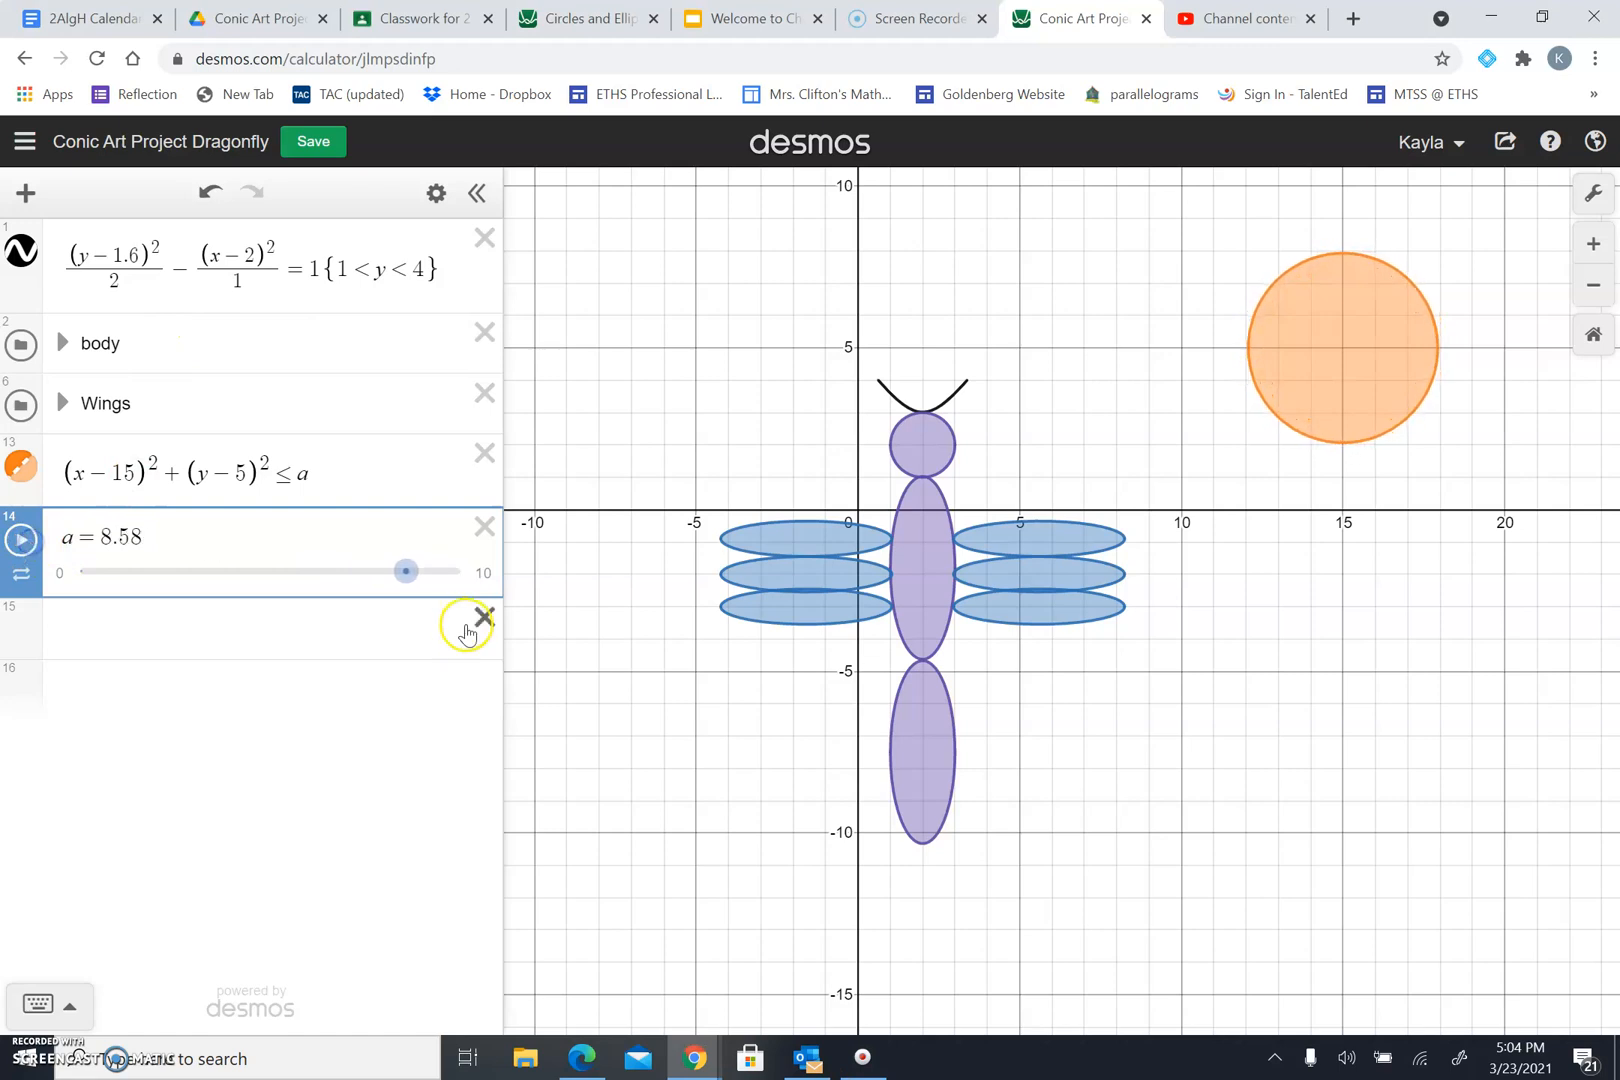
{"action": "left_click_drag", "start_coordinate": [406, 577], "coordinate": [479, 578]}
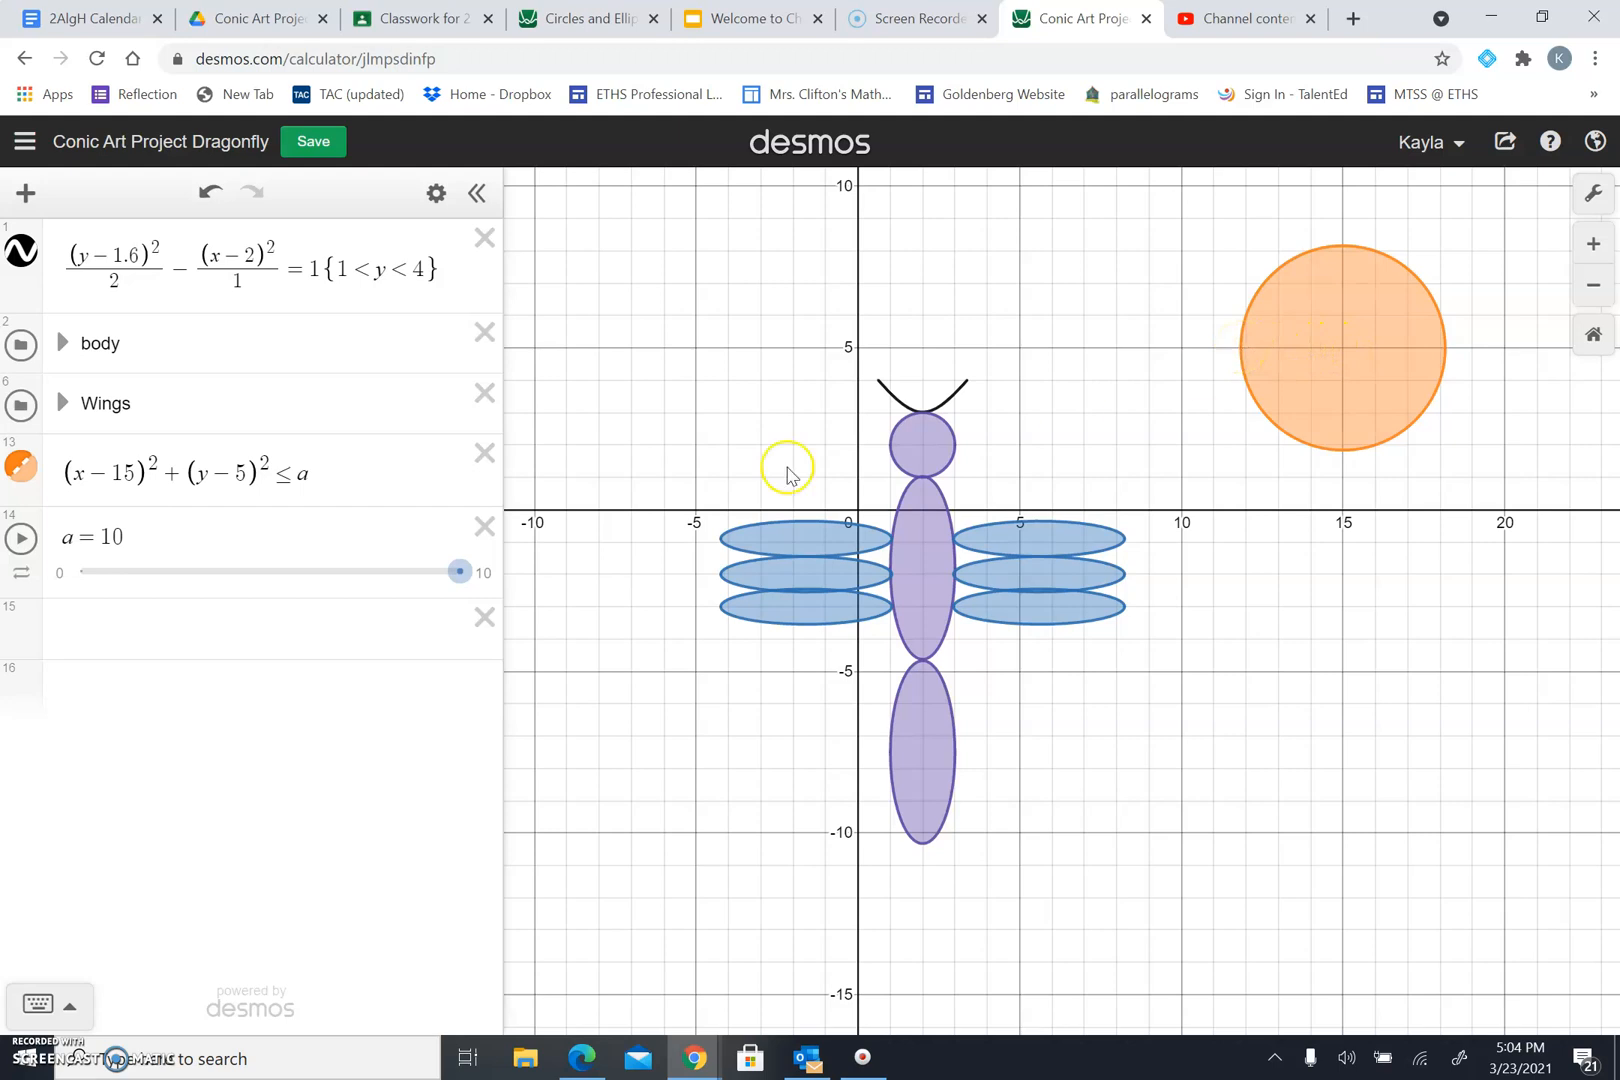
Square the a in the circle inequality so that its constant side reads a^2.
{"action": "left_click", "coordinate": [334, 467]}
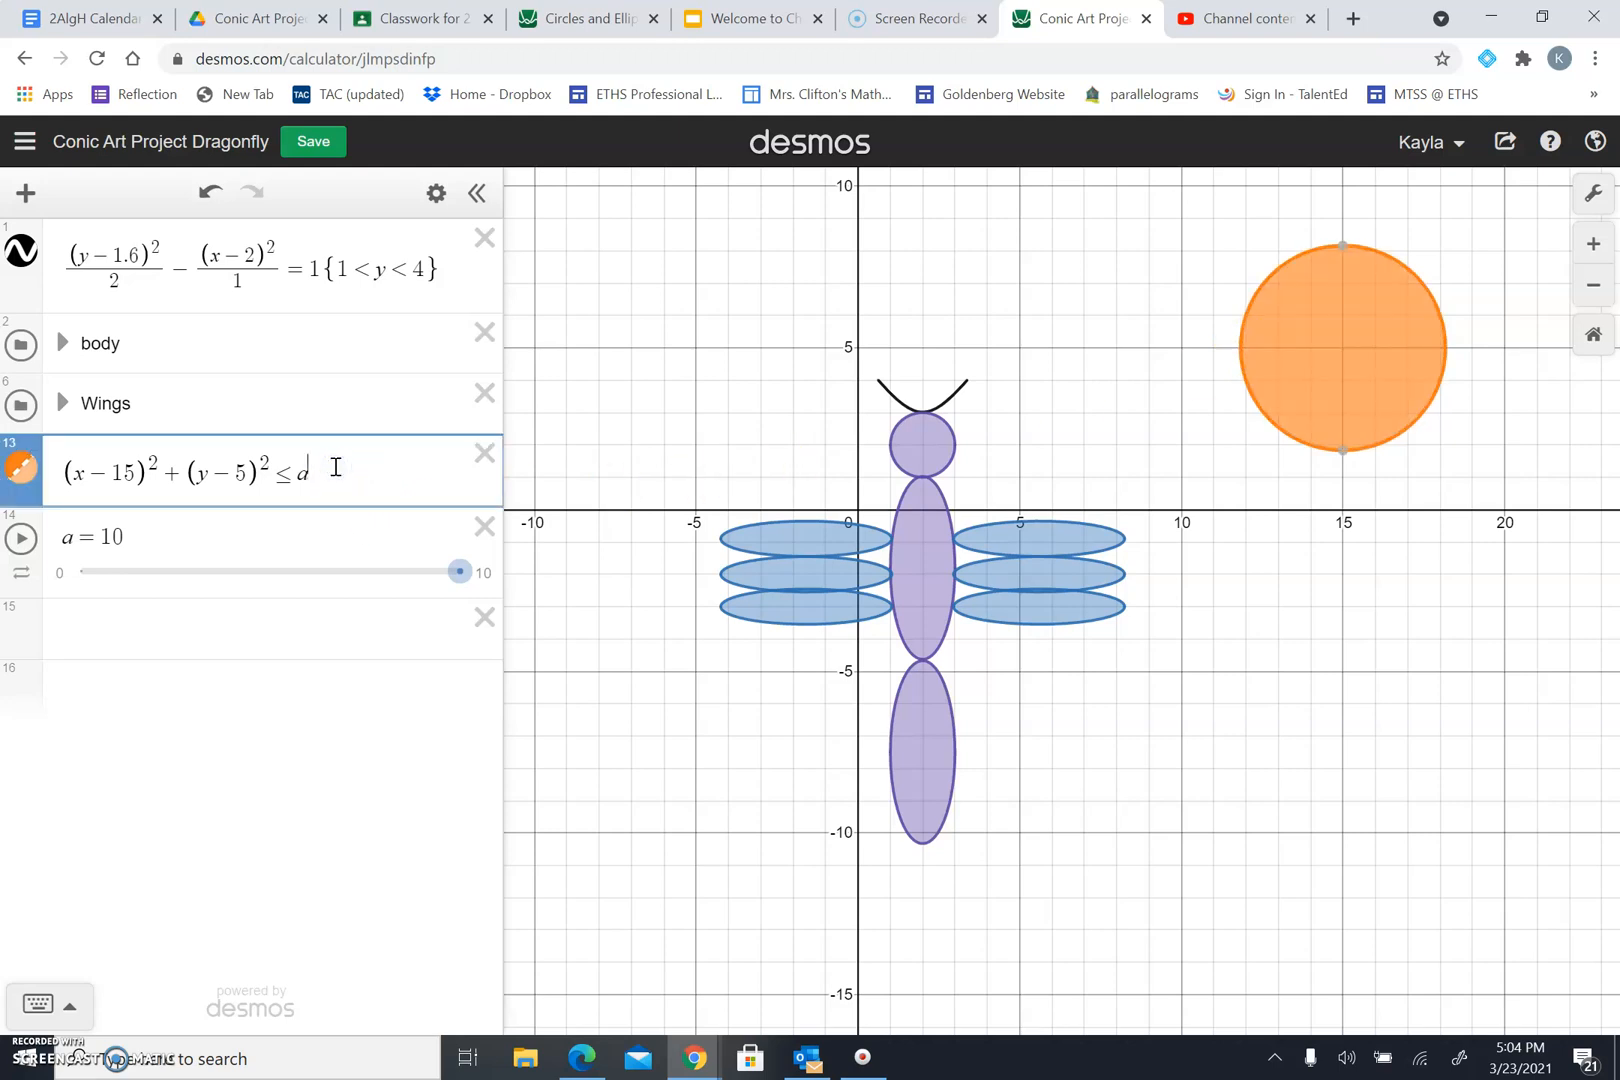
{"action": "type", "text": "^2"}
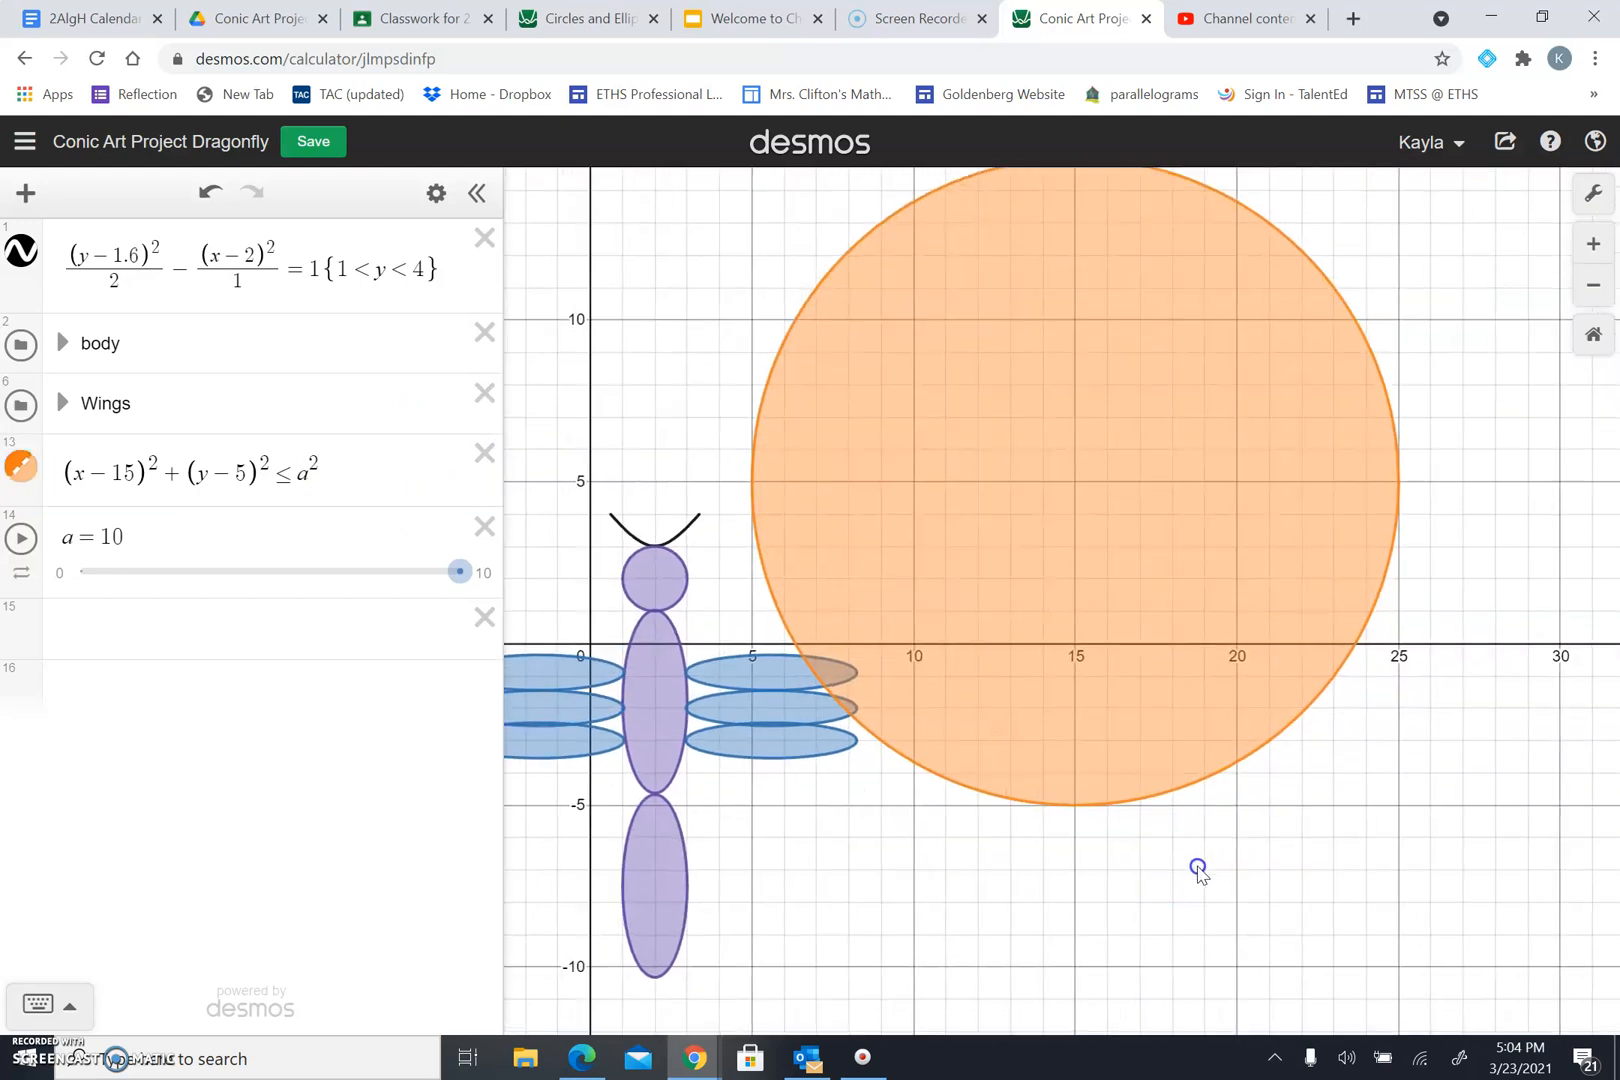
{"action": "left_click_drag", "start_coordinate": [1480, 730], "coordinate": [1200, 868]}
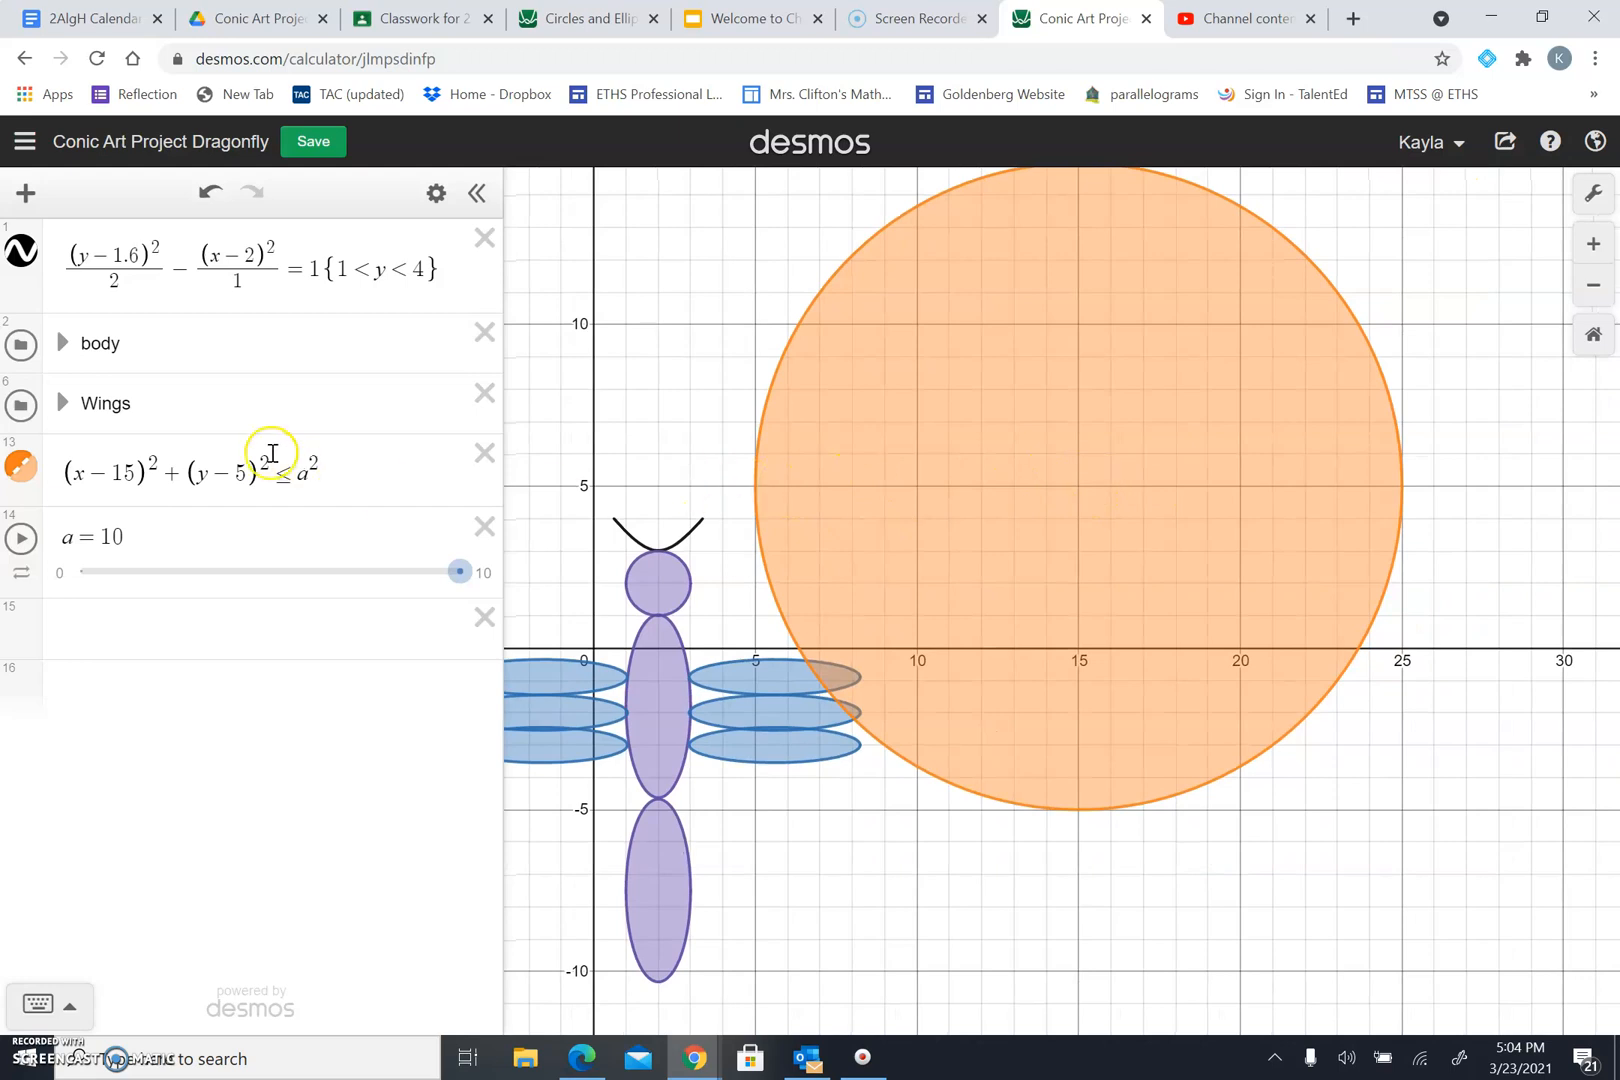
Remove the exponent from a in the circle inequality to compare the circle's size.
{"action": "left_click", "coordinate": [341, 461]}
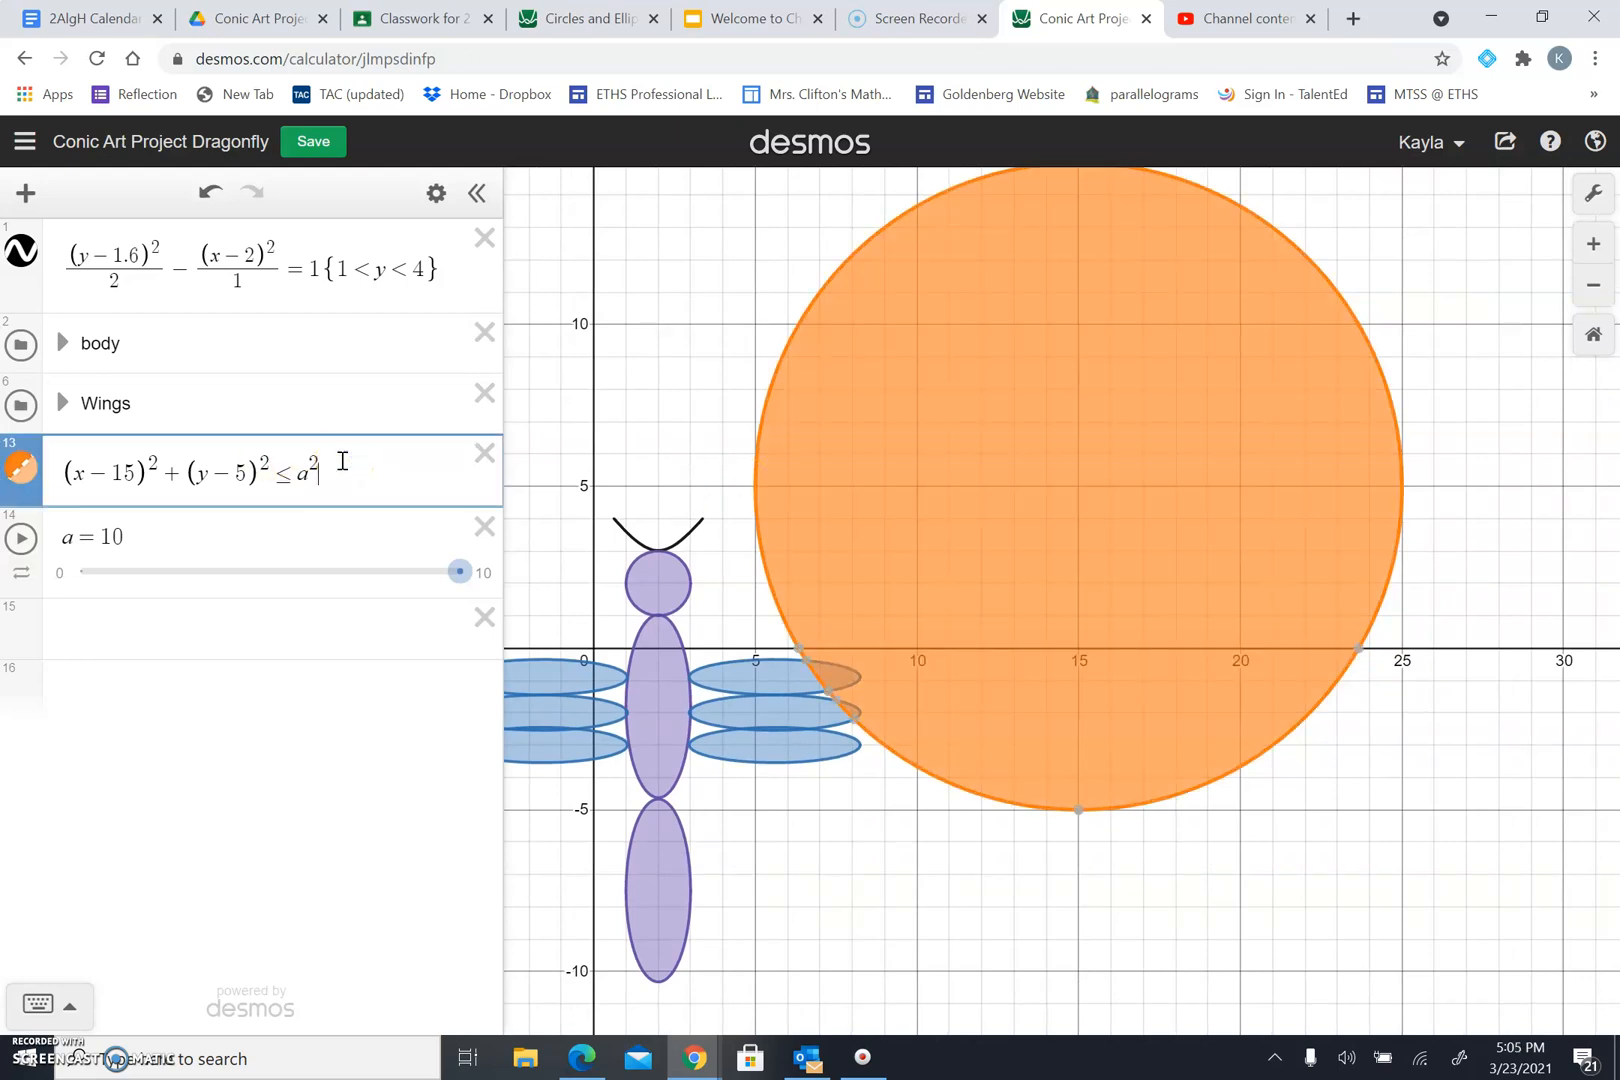
{"action": "key", "text": "BackSpace"}
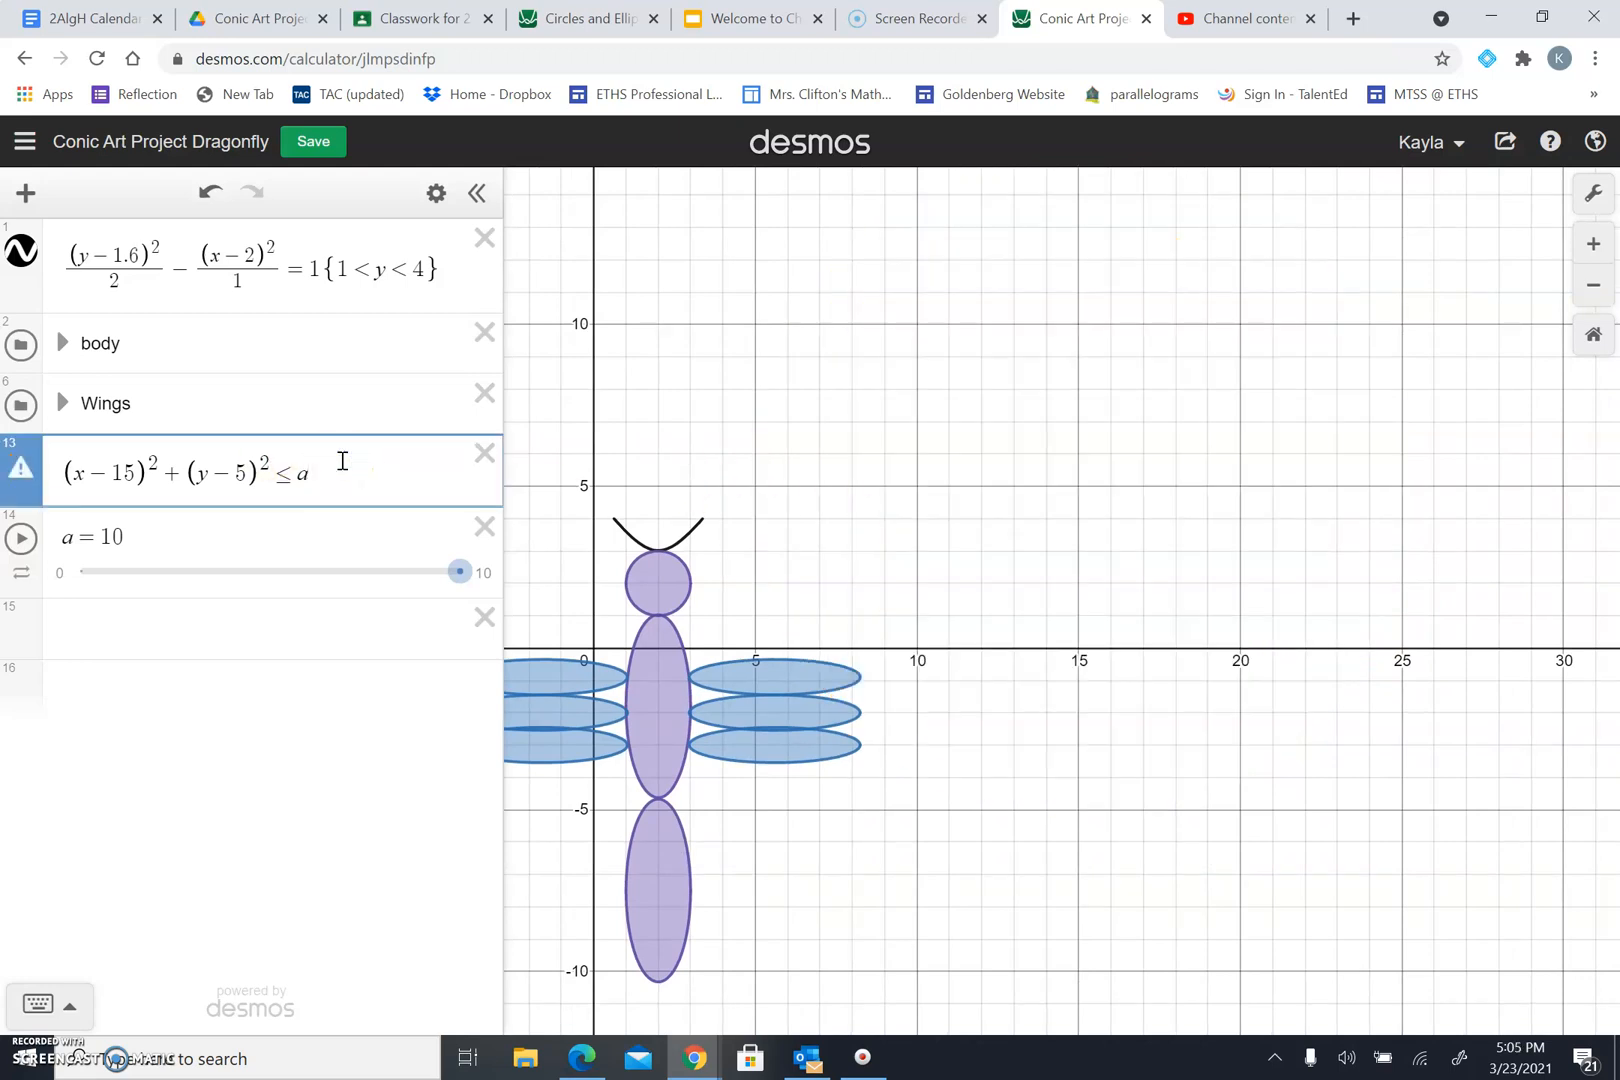
{"action": "key", "text": "BackSpace"}
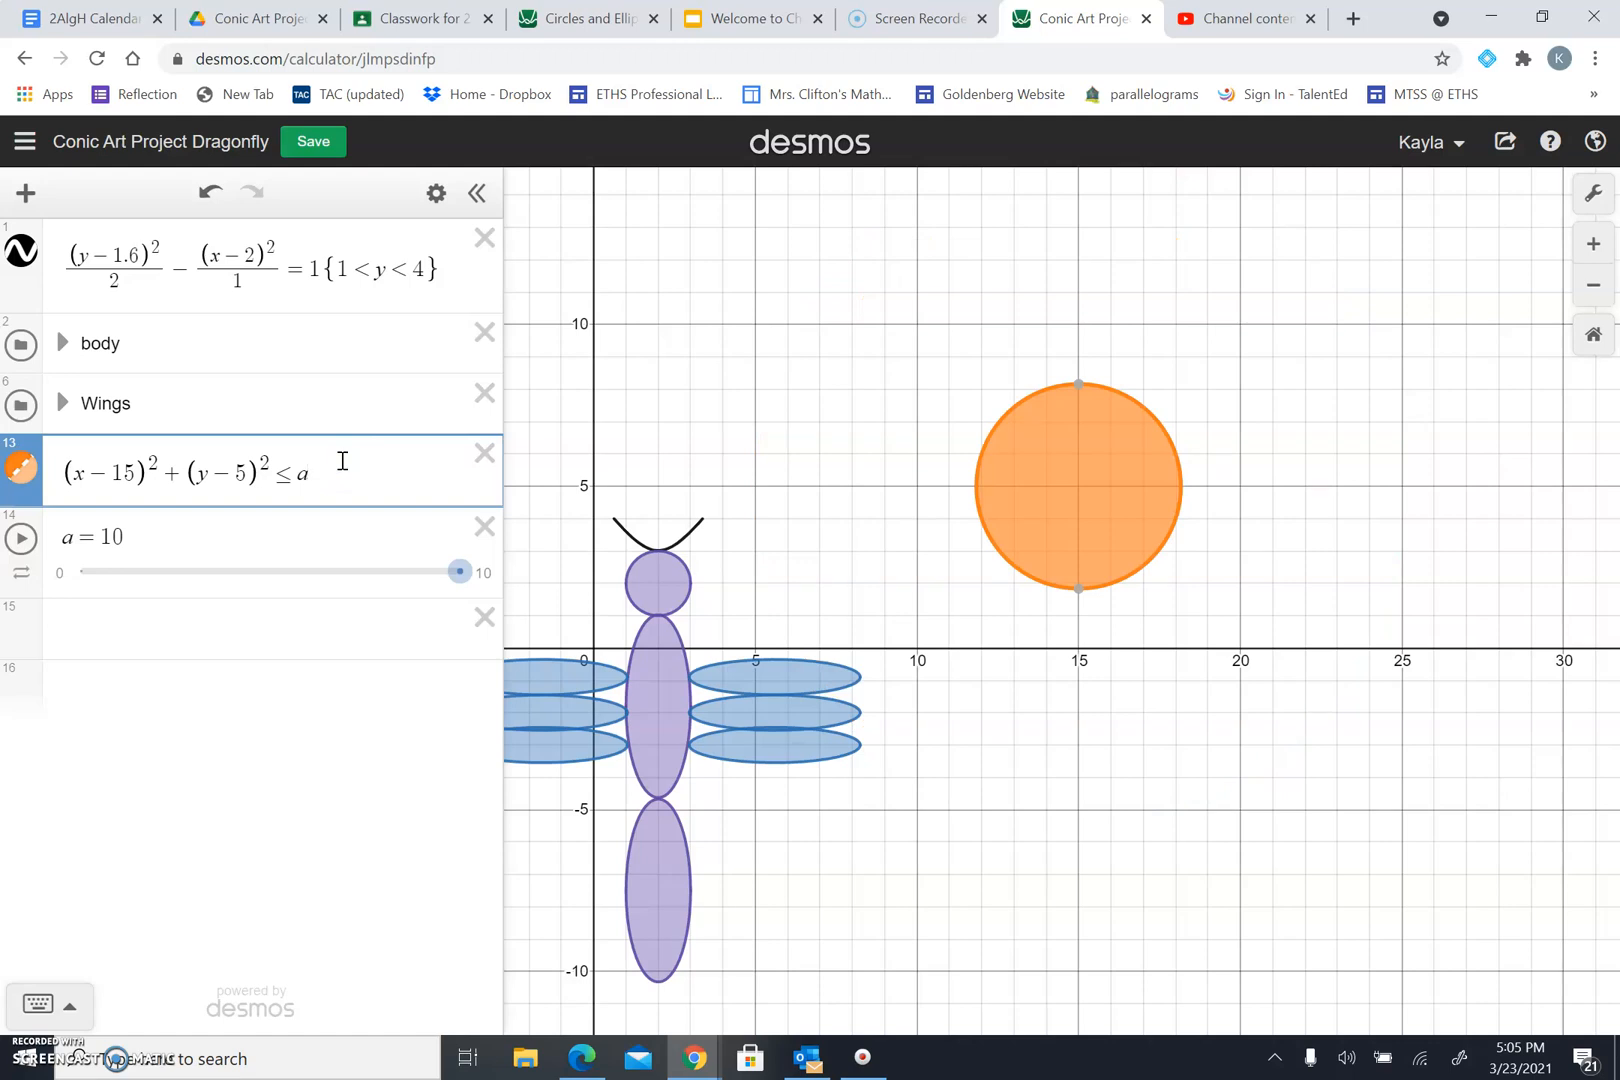
Square the a in the circle inequality again and start animating slider a.
{"action": "type", "text": "^2"}
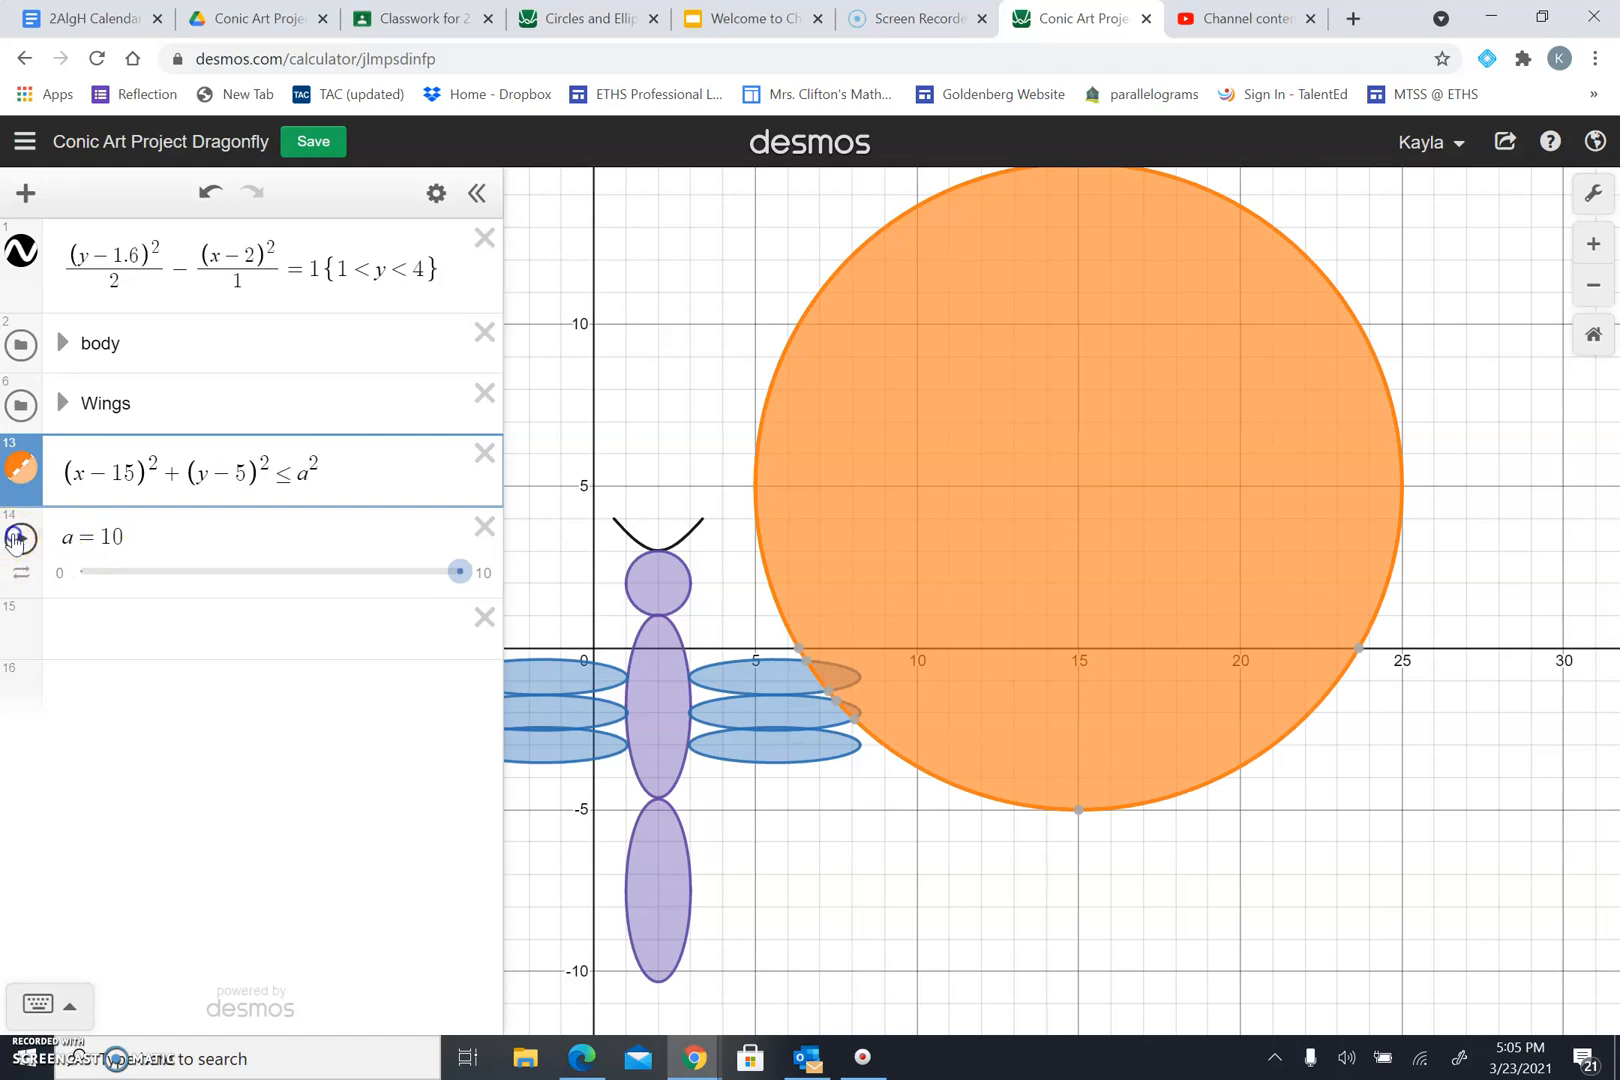
{"action": "left_click", "coordinate": [18, 539]}
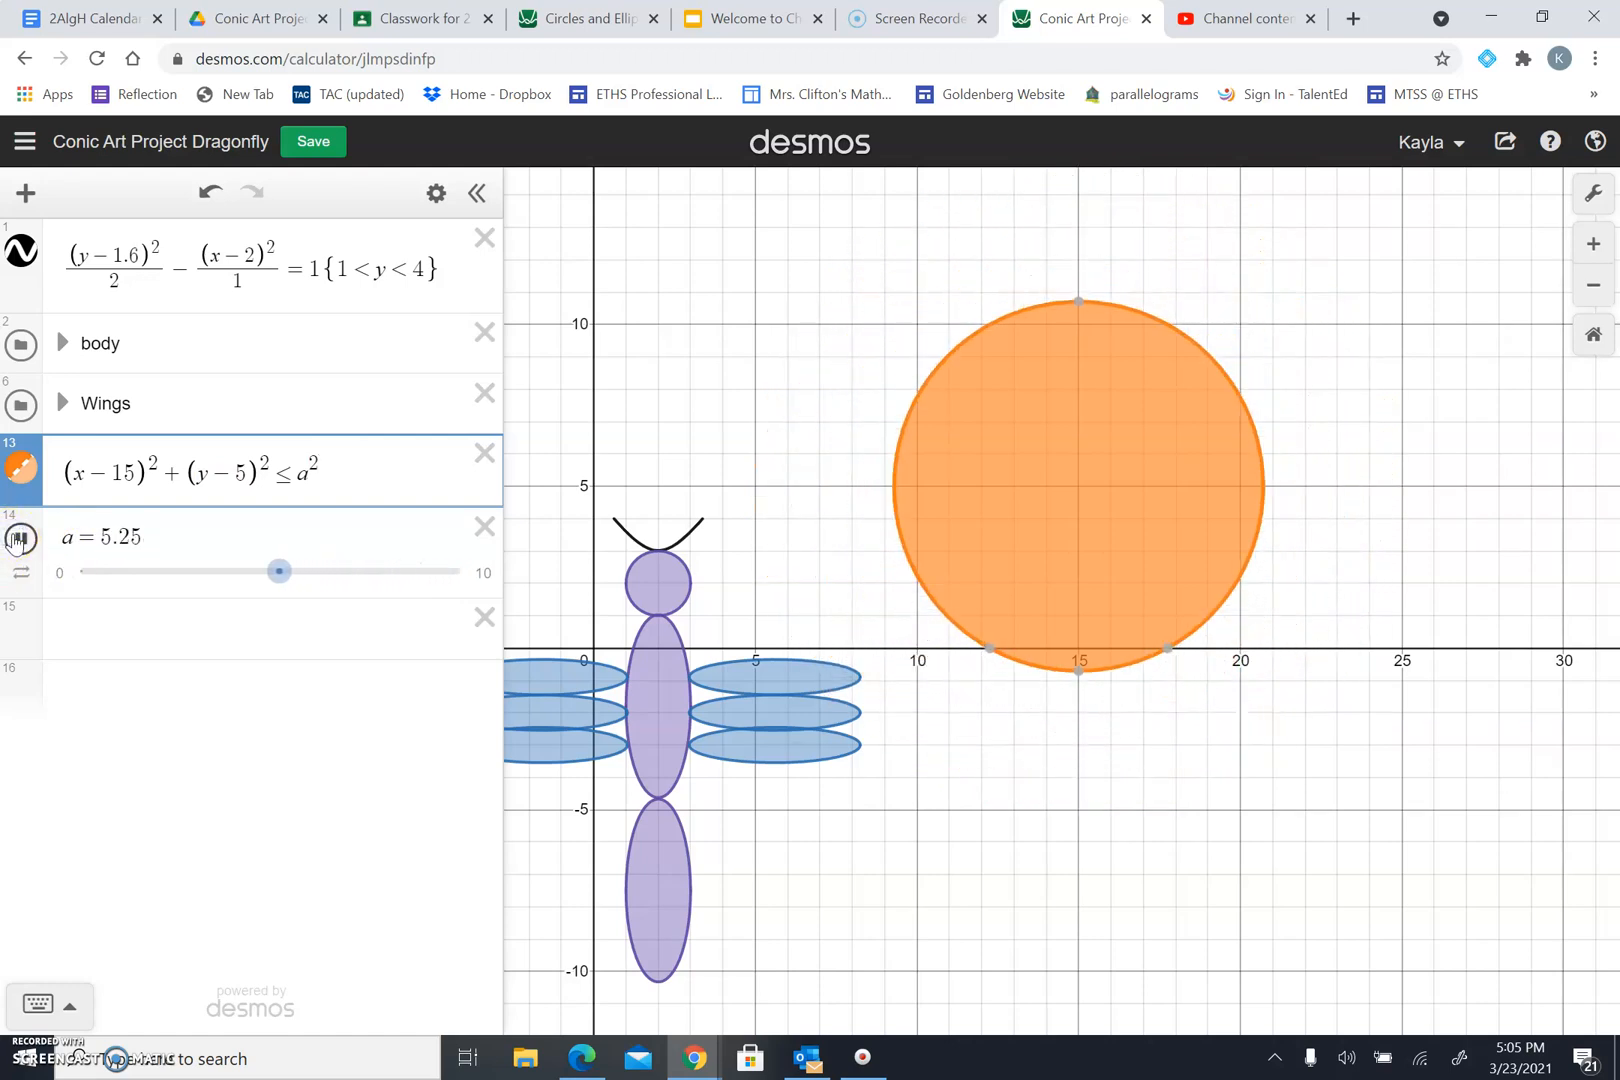
Pause slider a and set its upper limit to 5.
{"action": "left_click", "coordinate": [18, 539]}
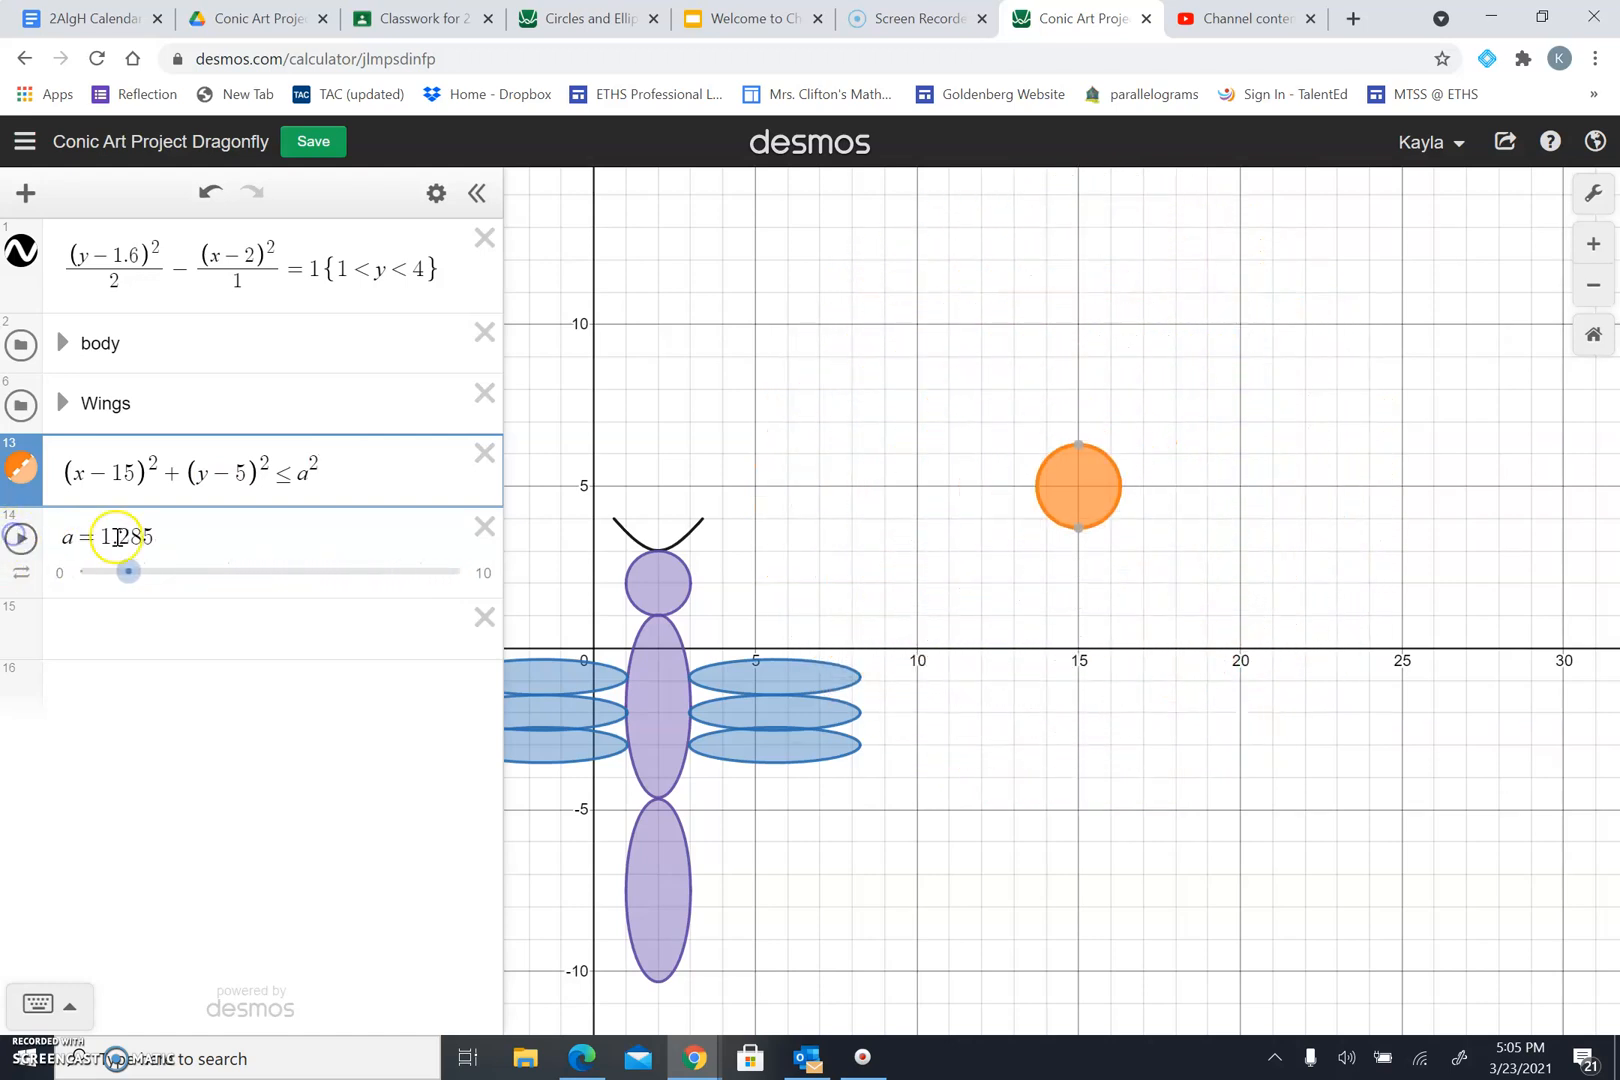
{"action": "left_click", "coordinate": [221, 546]}
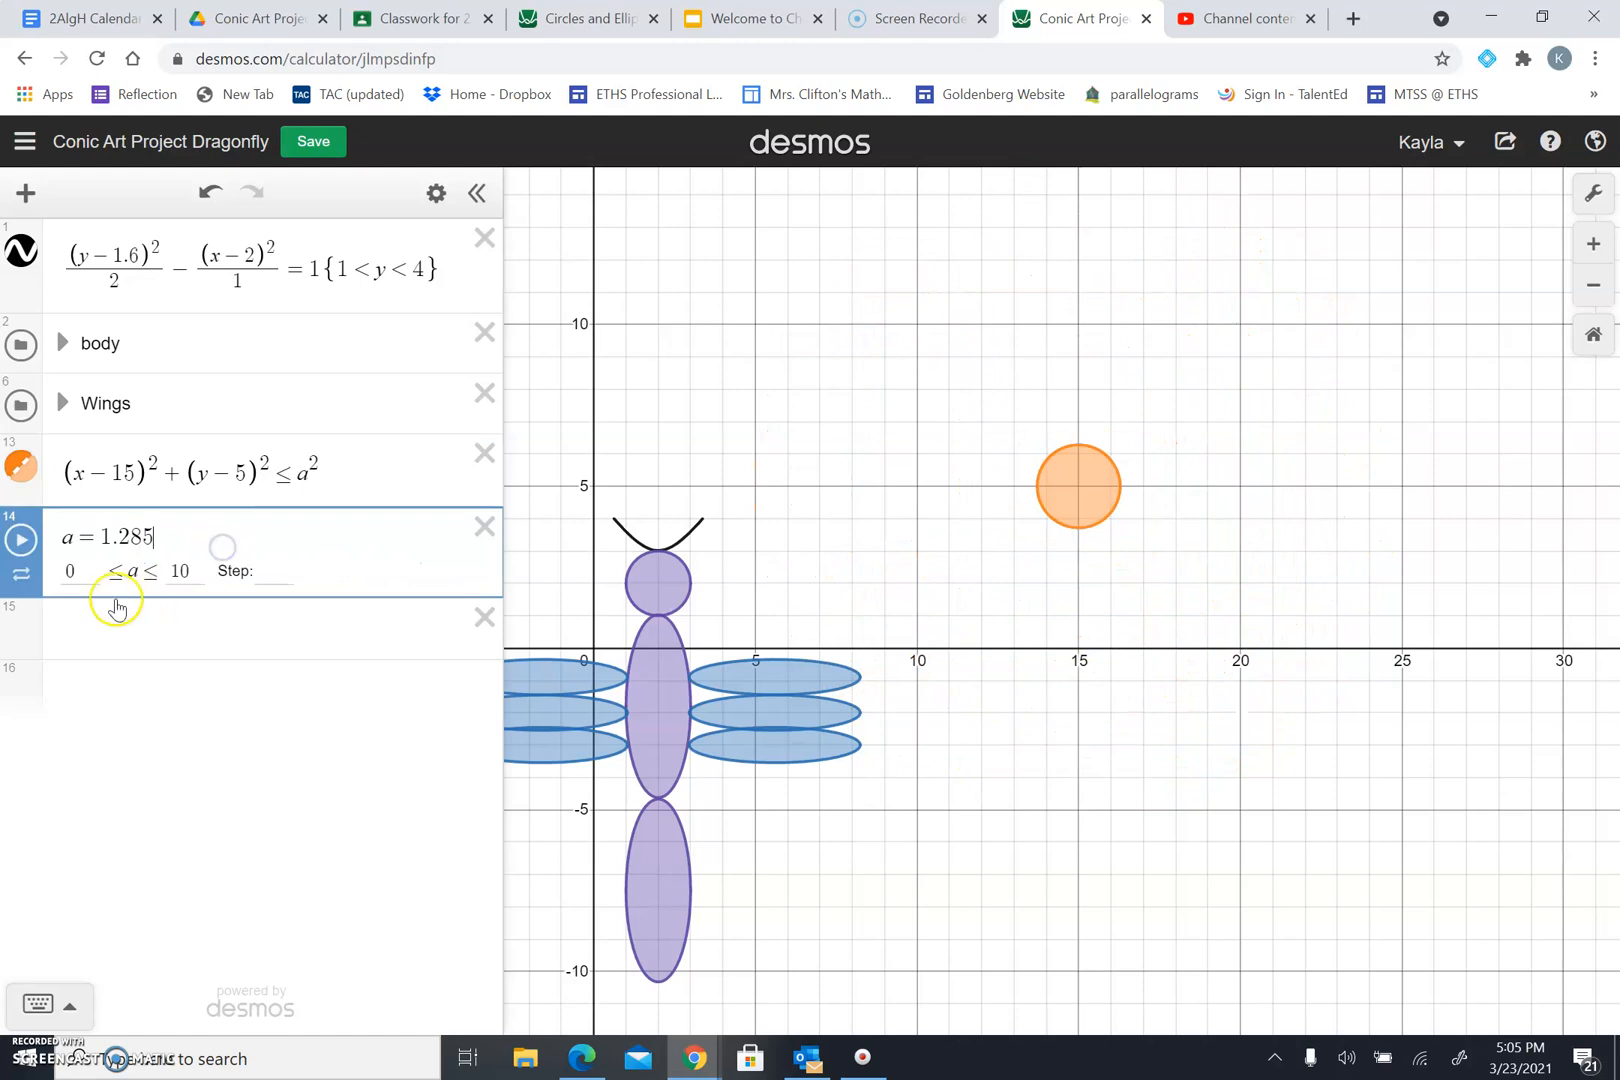
{"action": "left_click", "coordinate": [198, 572]}
{"action": "type", "text": "5"}
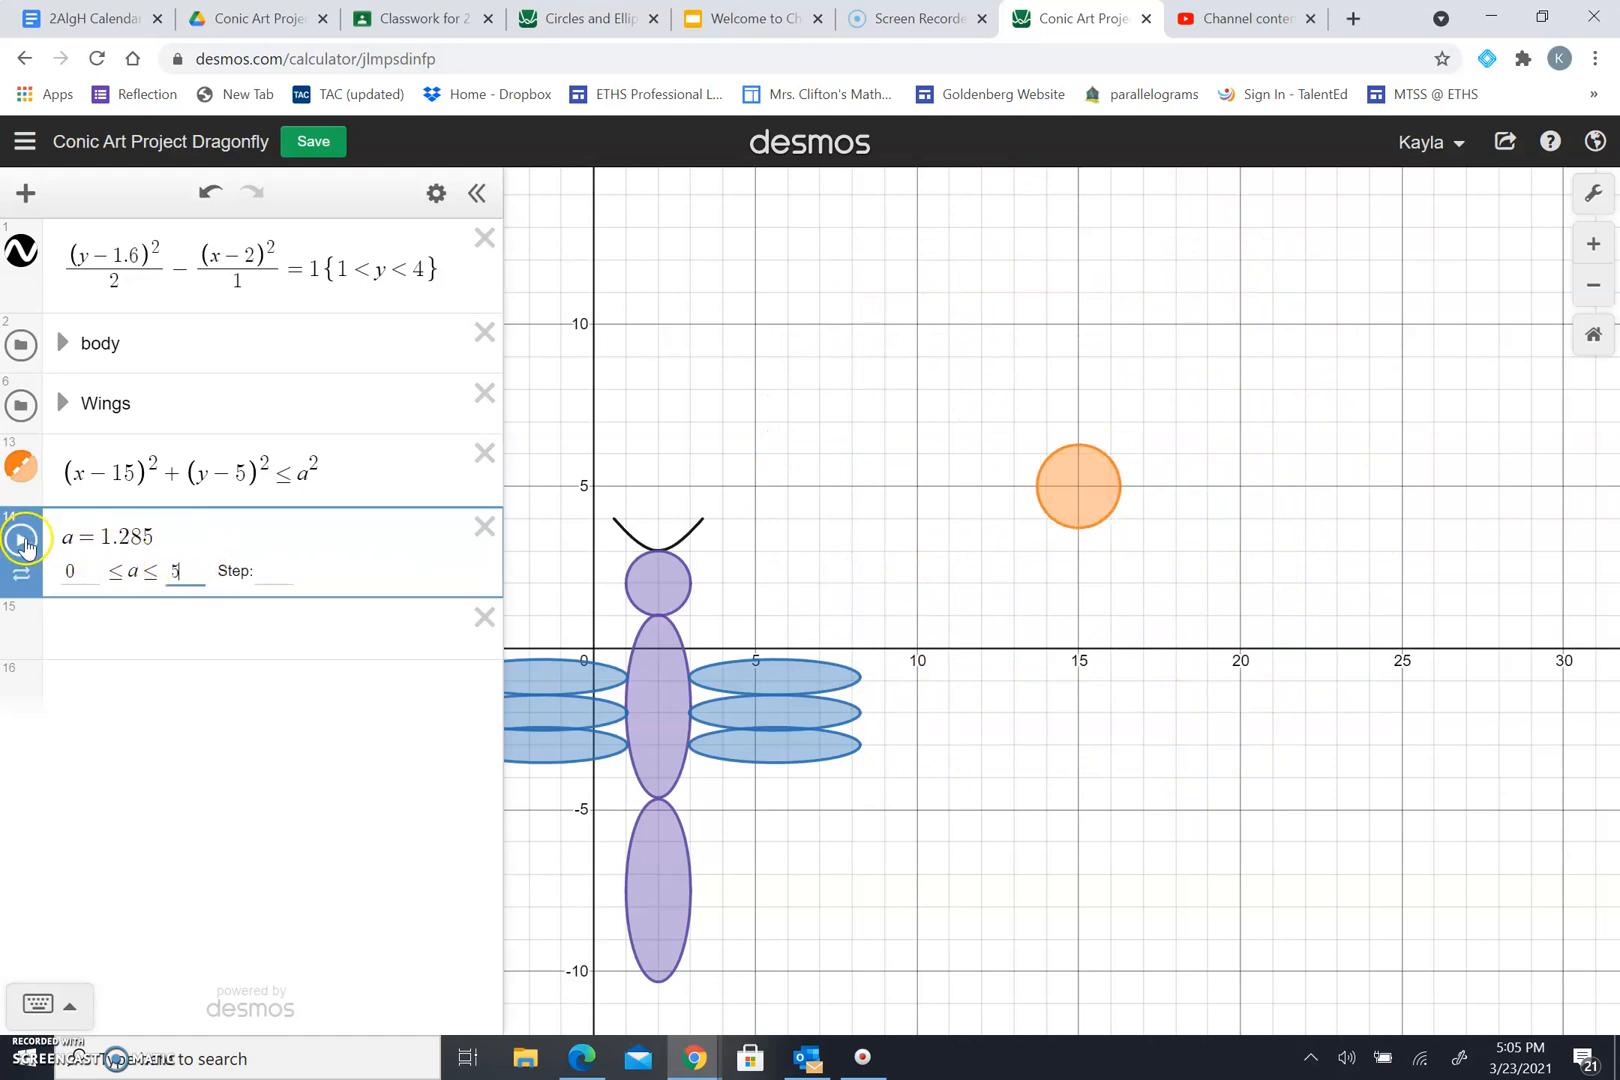
Run slider a over its new range to watch the circle grow and shrink, and pause it.
{"action": "left_click", "coordinate": [20, 540]}
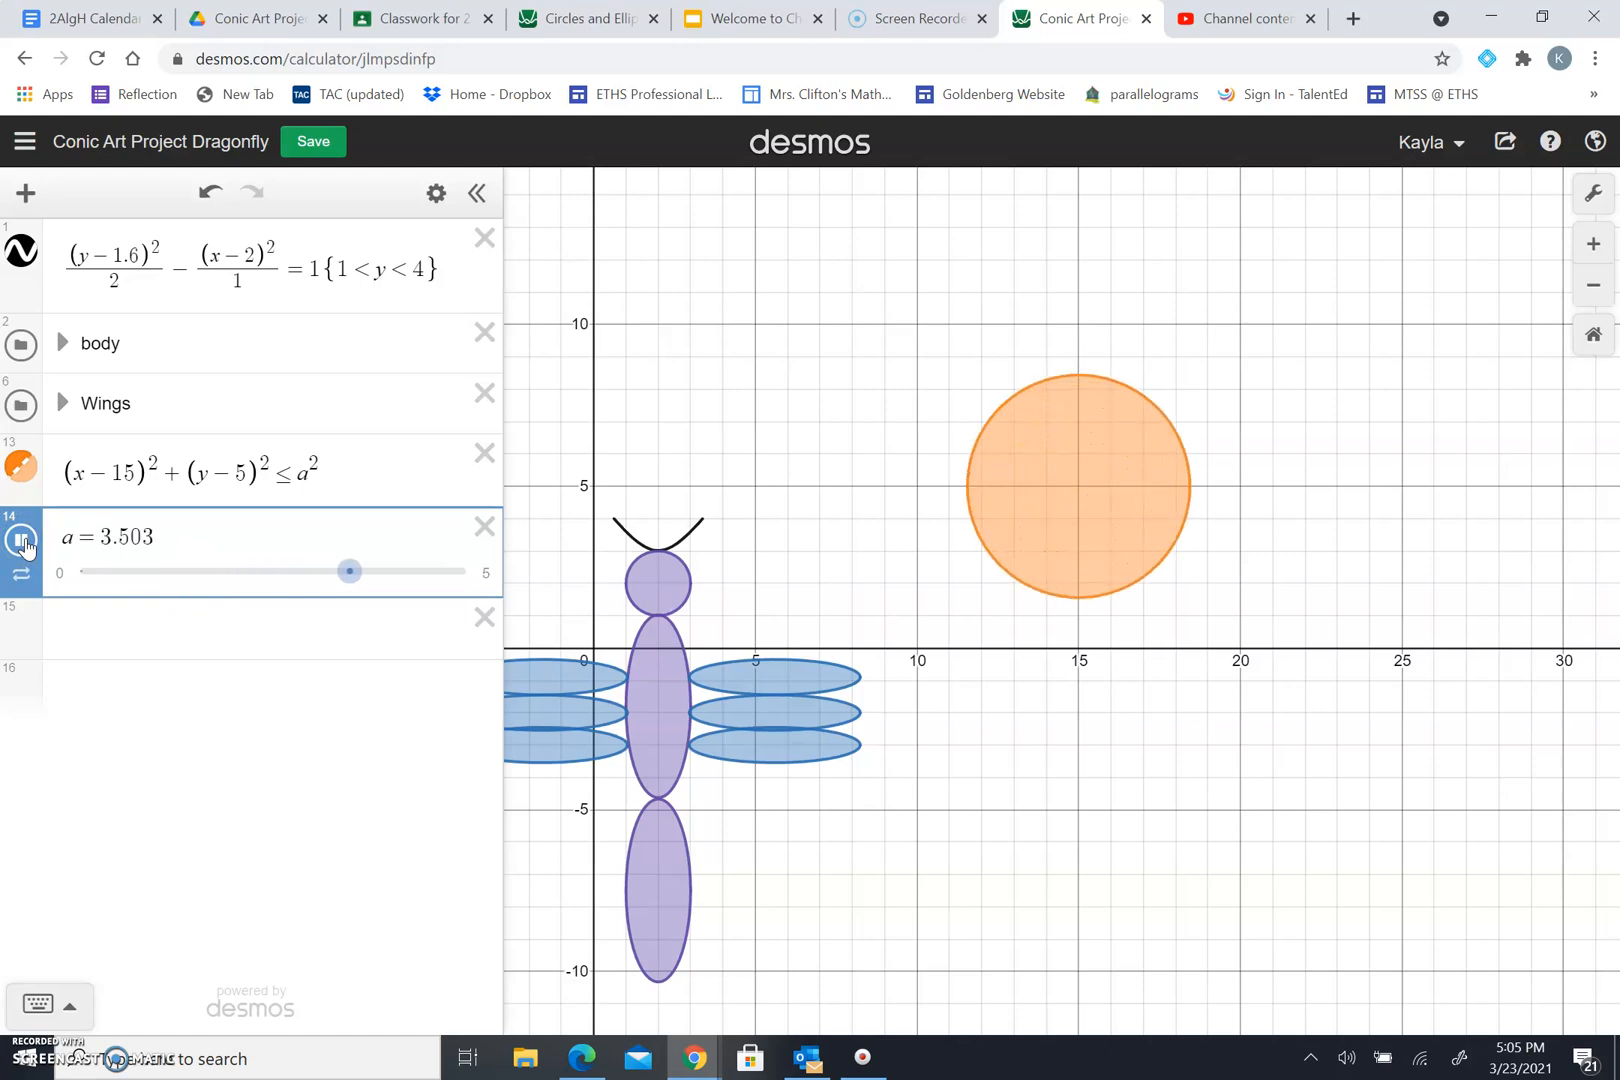
{"action": "left_click_drag", "start_coordinate": [774, 392], "coordinate": [976, 325]}
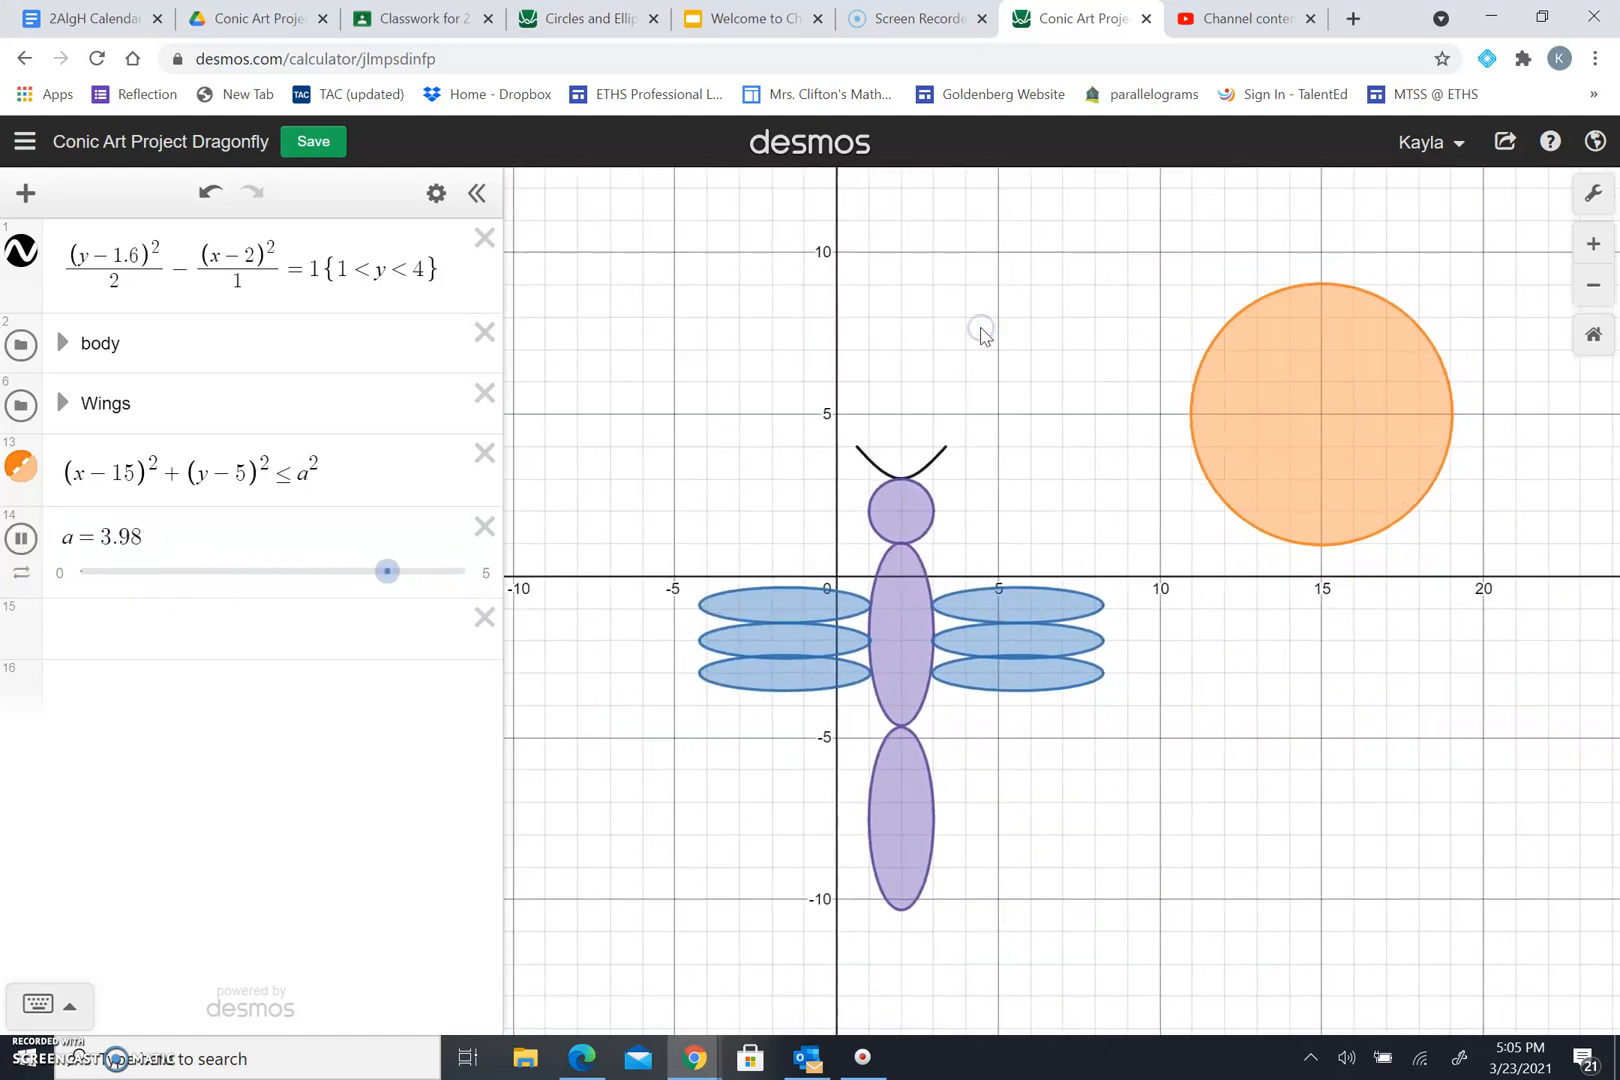
{"action": "left_click", "coordinate": [20, 538]}
{"action": "scroll", "coordinate": [1063, 738], "scroll_direction": "down", "scroll_amount": 5}
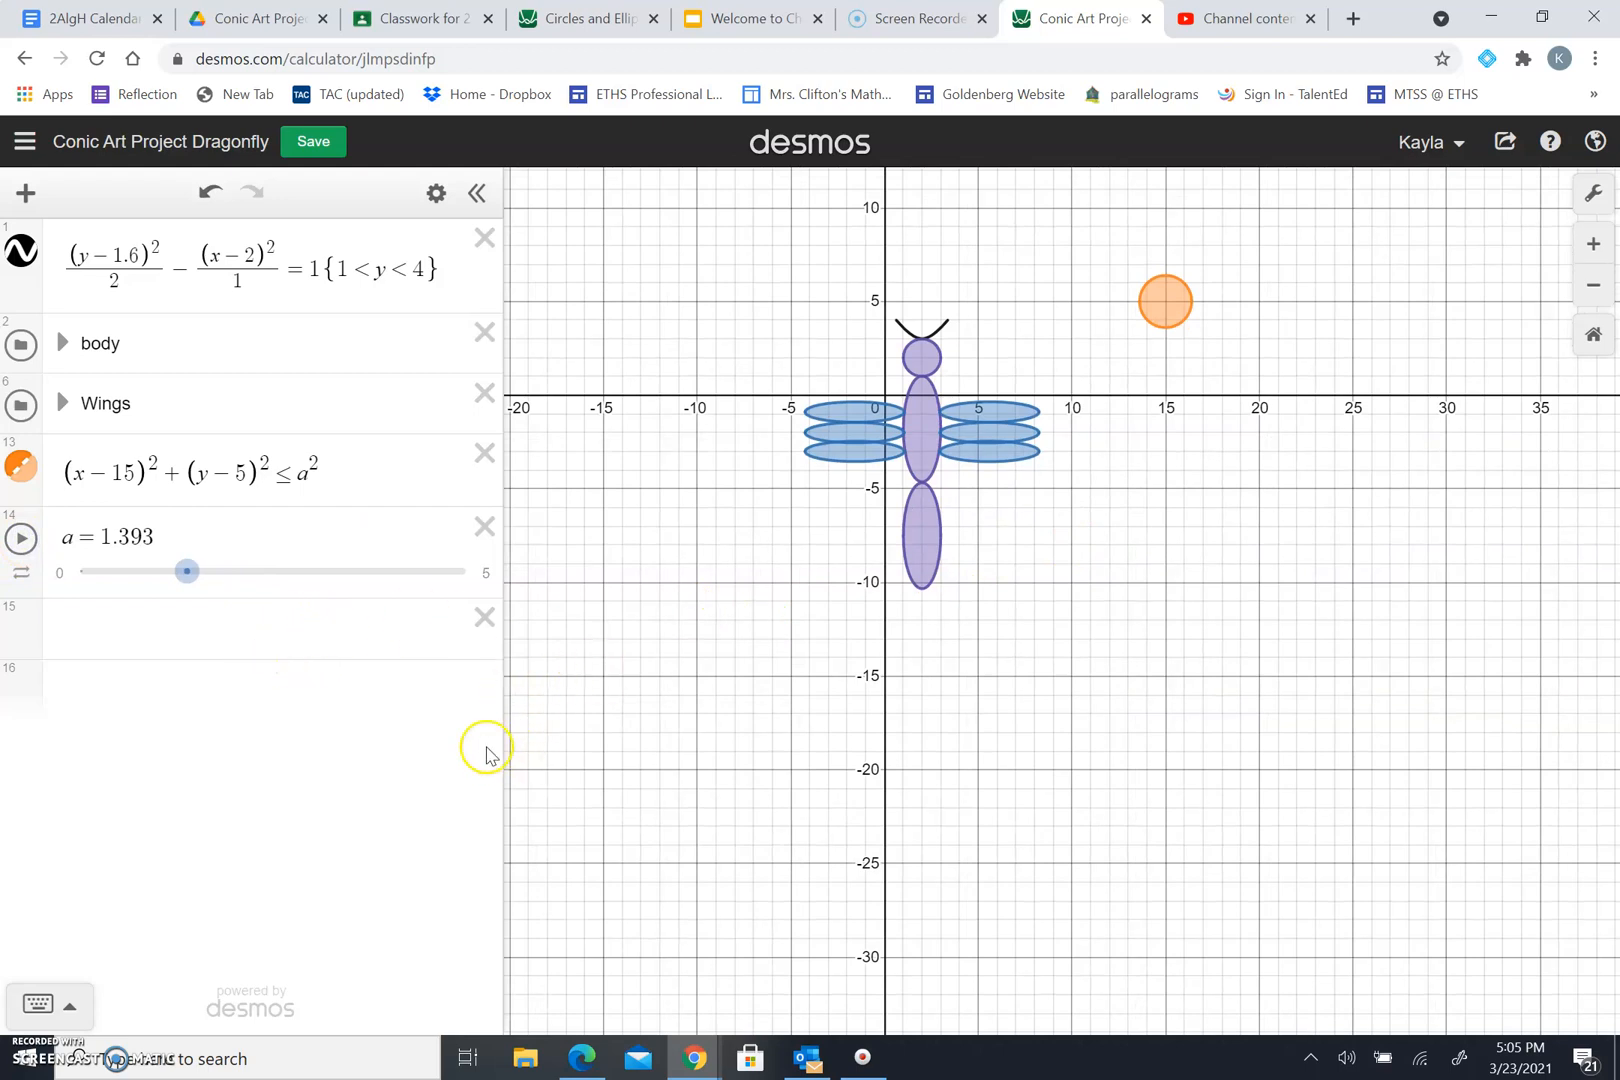
Add a sine wave below the dragonfly by entering sin(x)-15 as a new expression.
{"action": "left_click", "coordinate": [145, 660]}
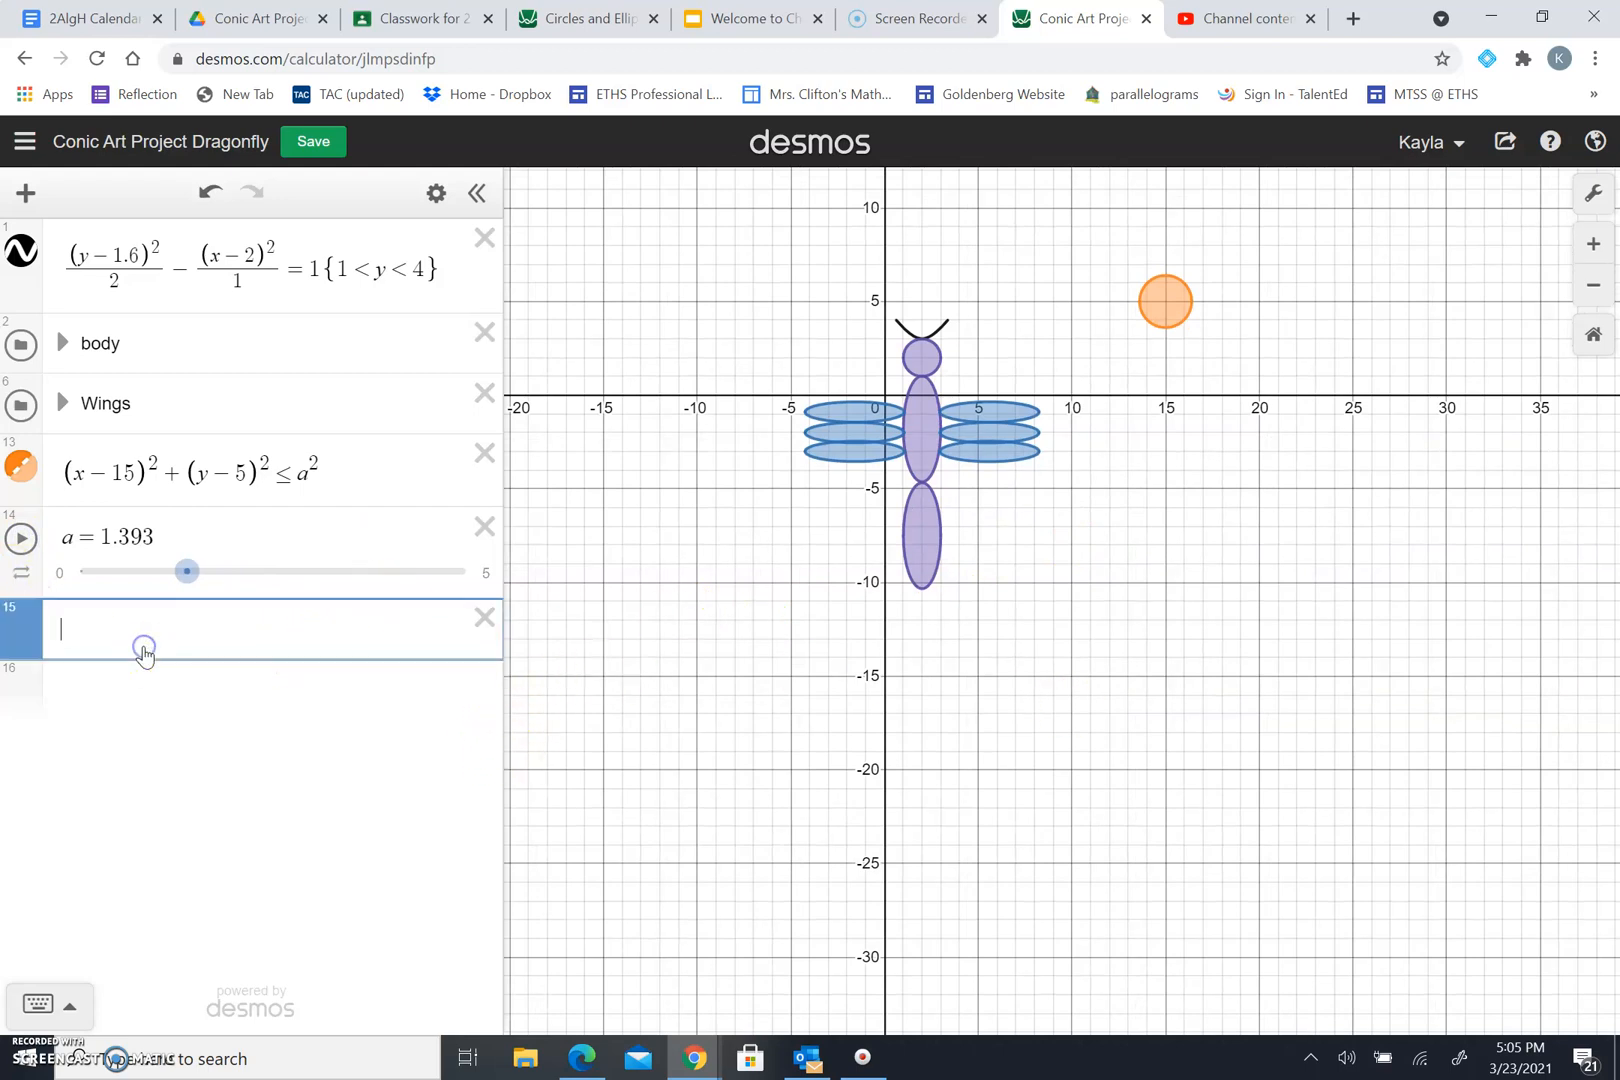
{"action": "type", "text": "sin(x)"}
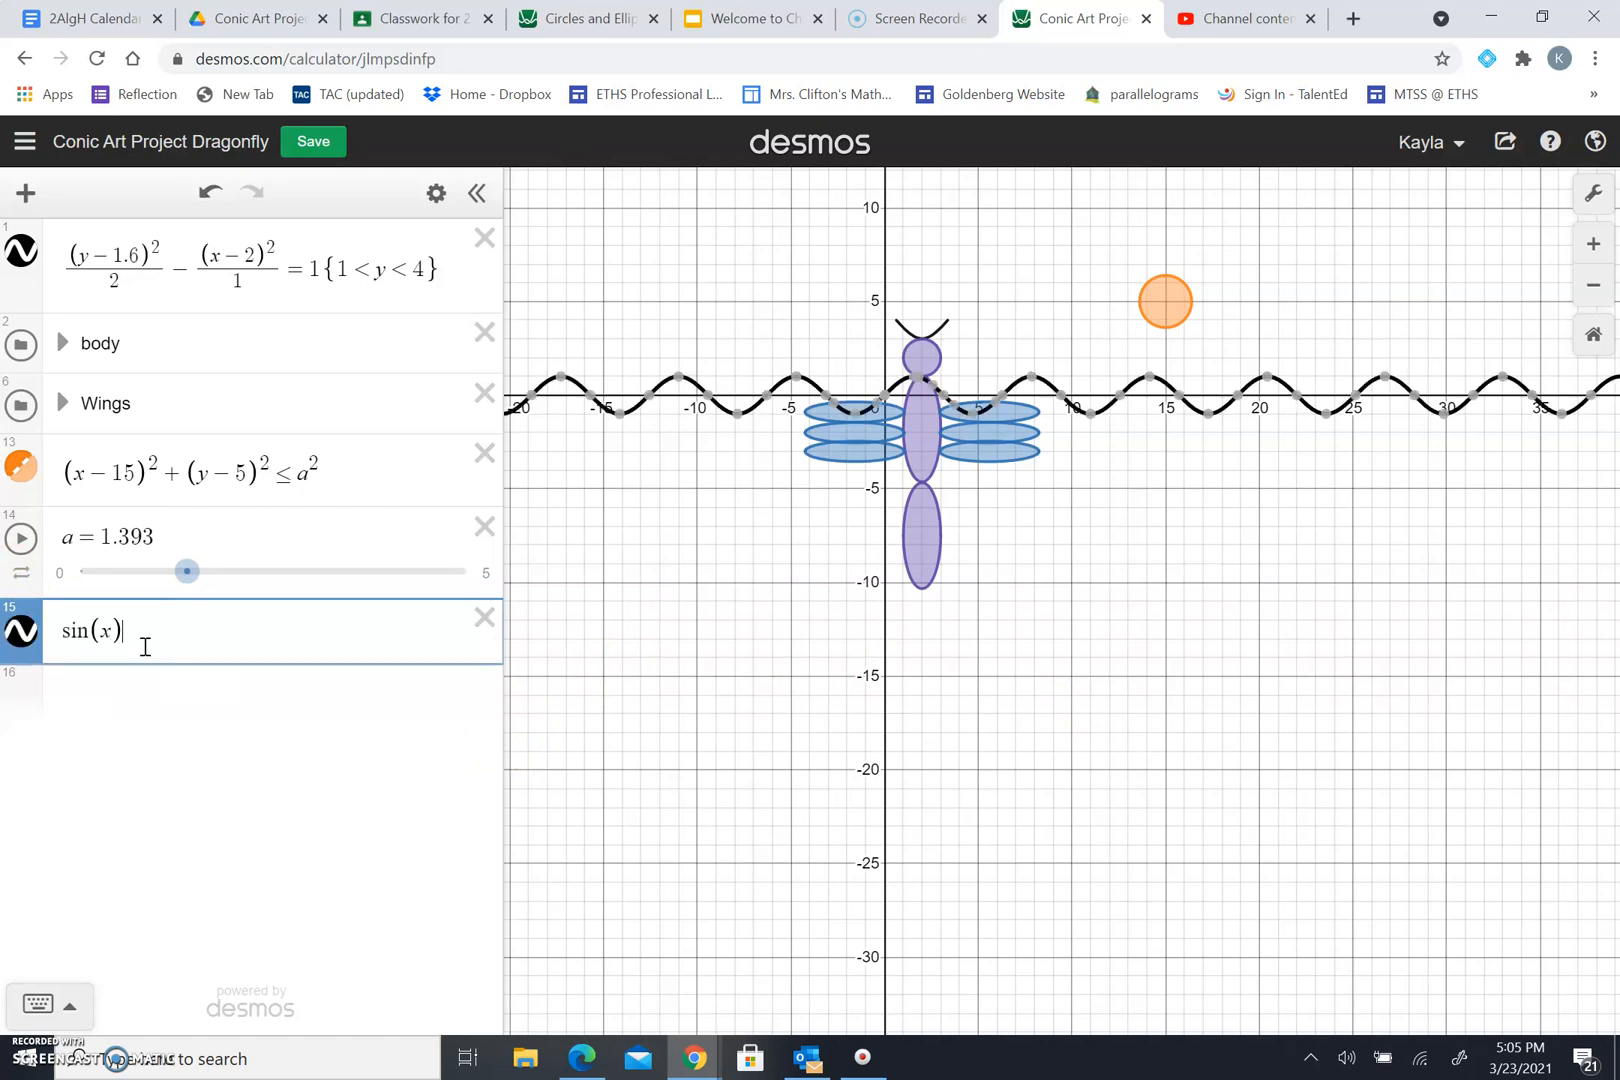
{"action": "type", "text": "-"}
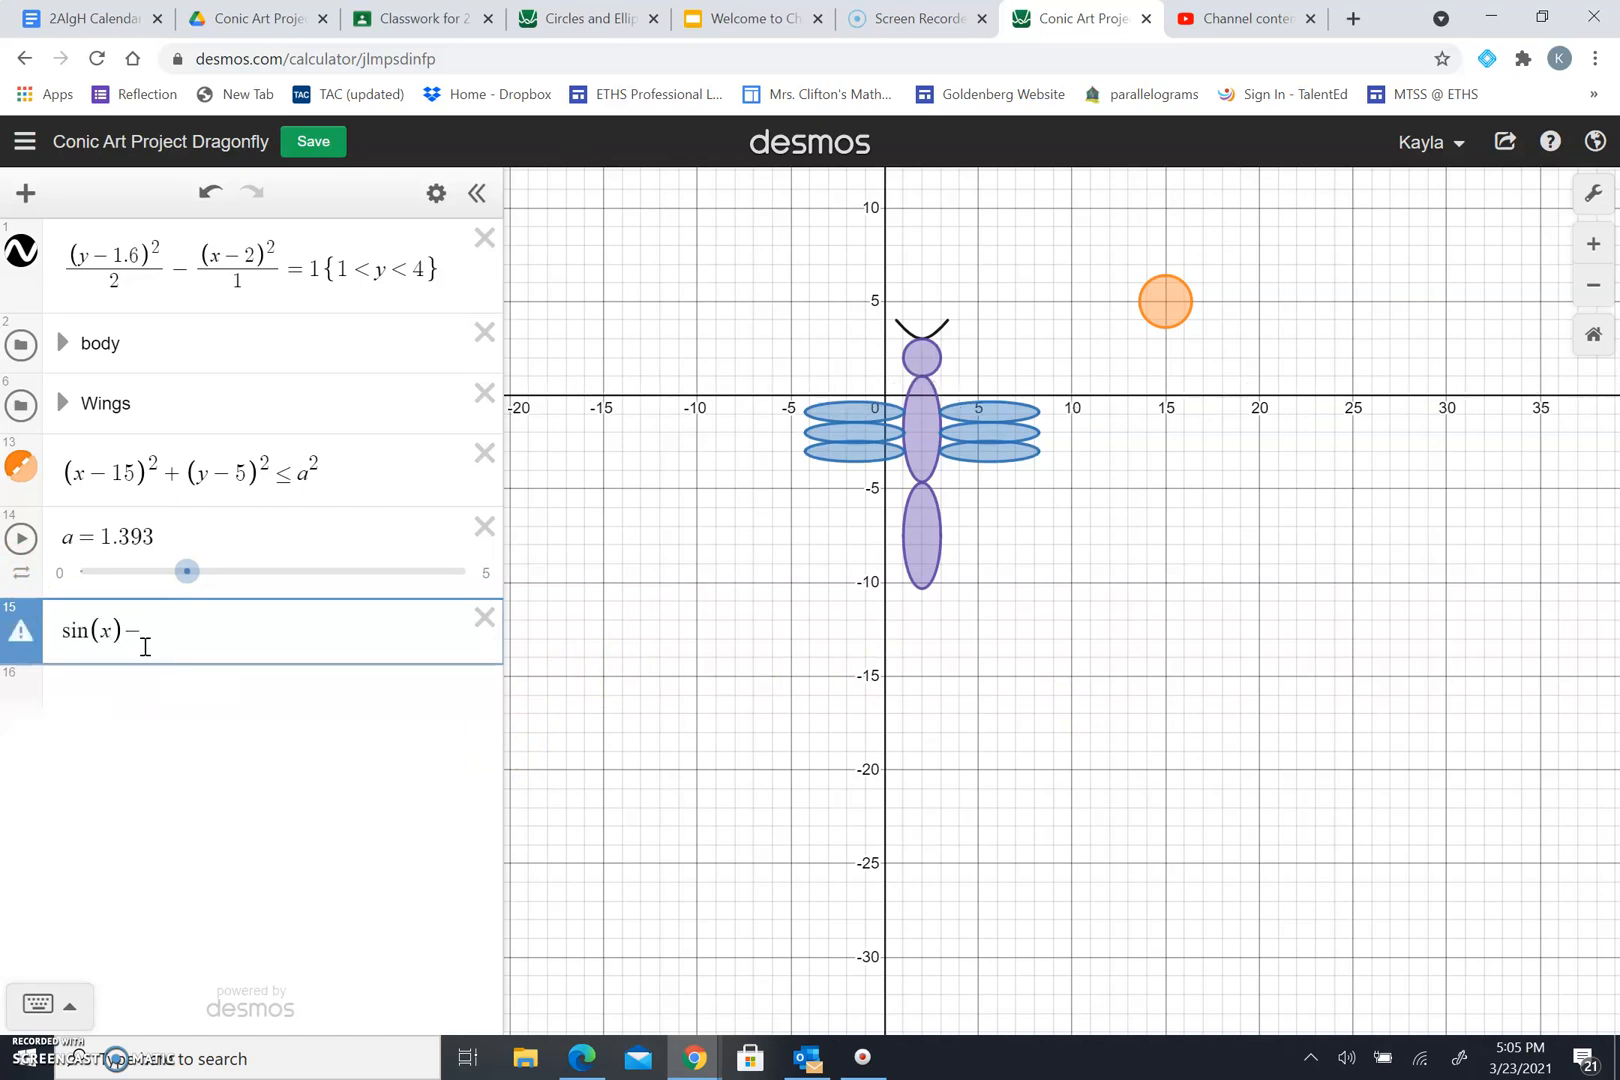
{"action": "type", "text": "20"}
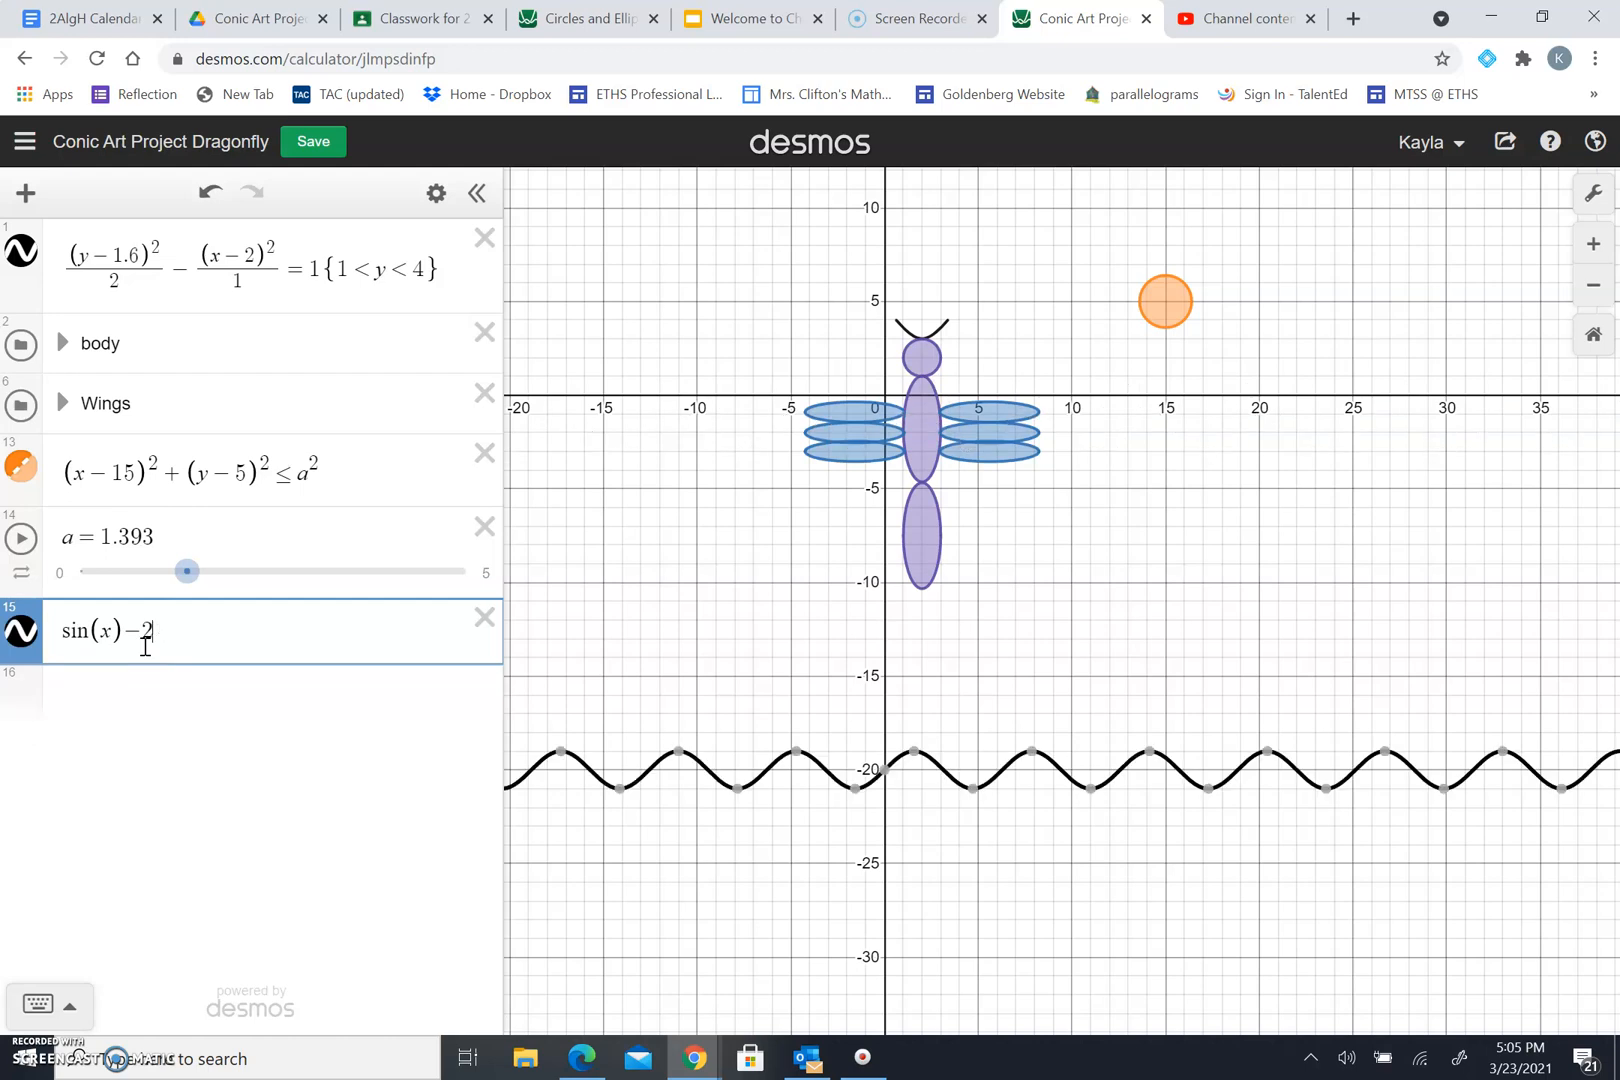
{"action": "key", "text": "BackSpace"}
{"action": "type", "text": "15"}
Change the sine wave's color to blue.
{"action": "left_click", "coordinate": [22, 632]}
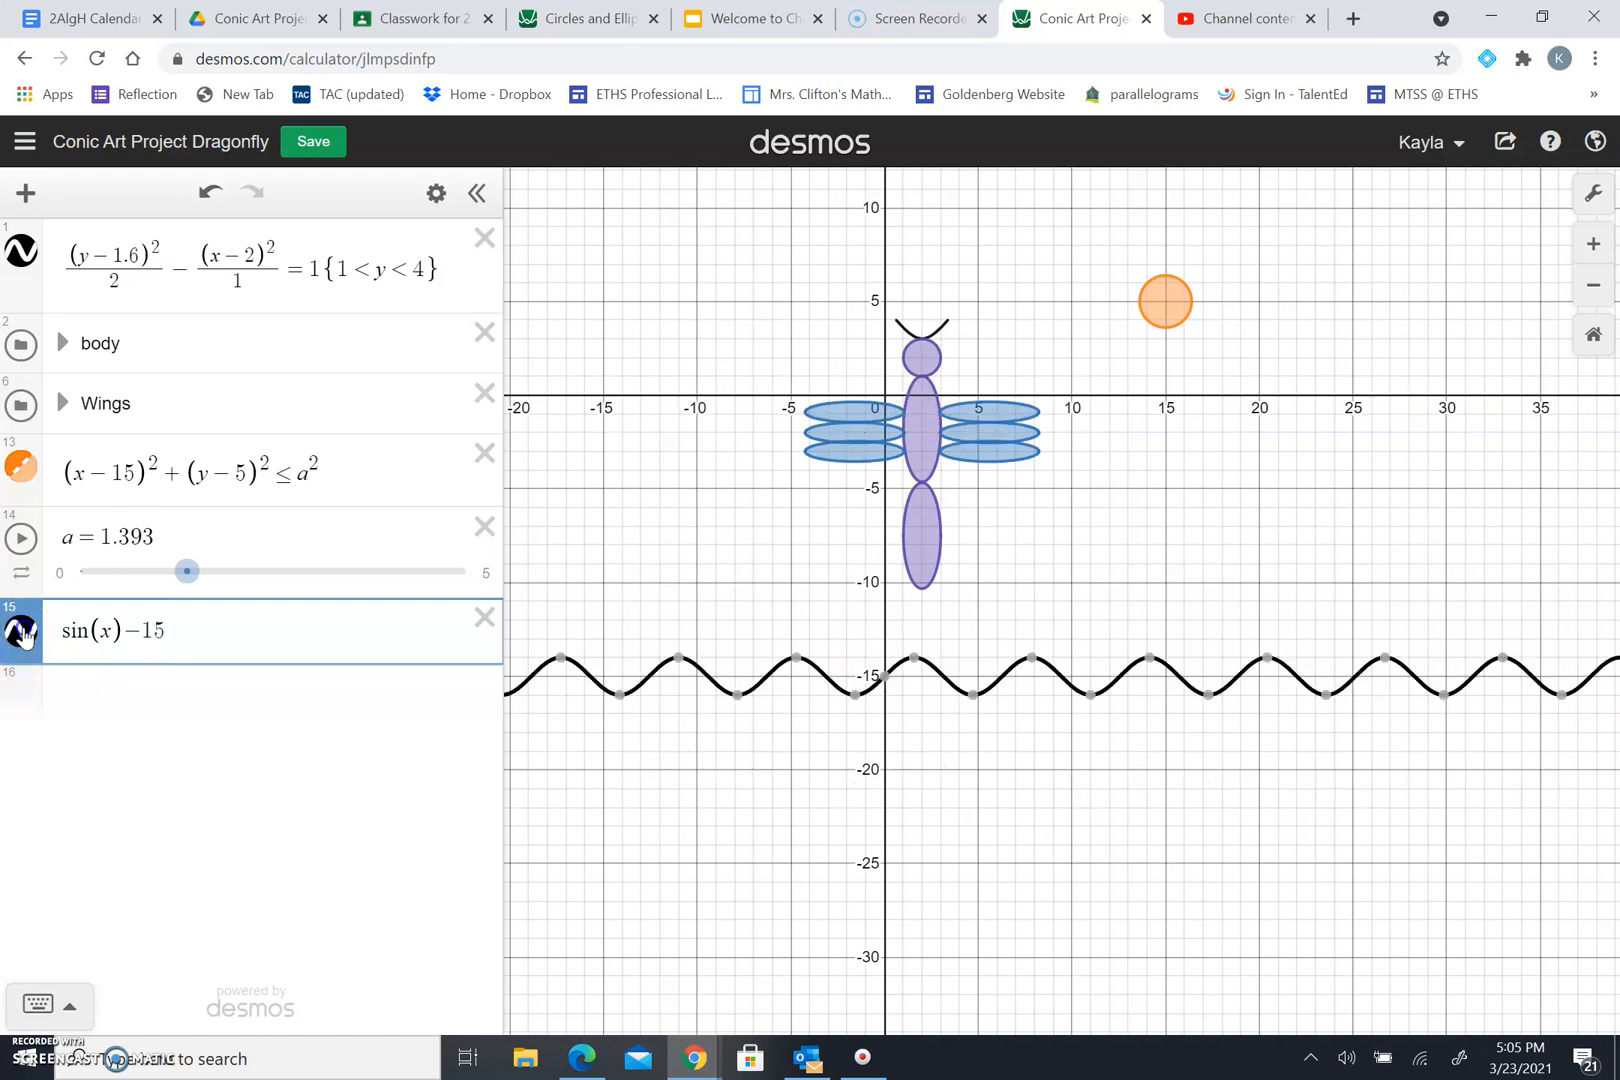
{"action": "left_click", "coordinate": [195, 746]}
{"action": "left_click", "coordinate": [116, 750]}
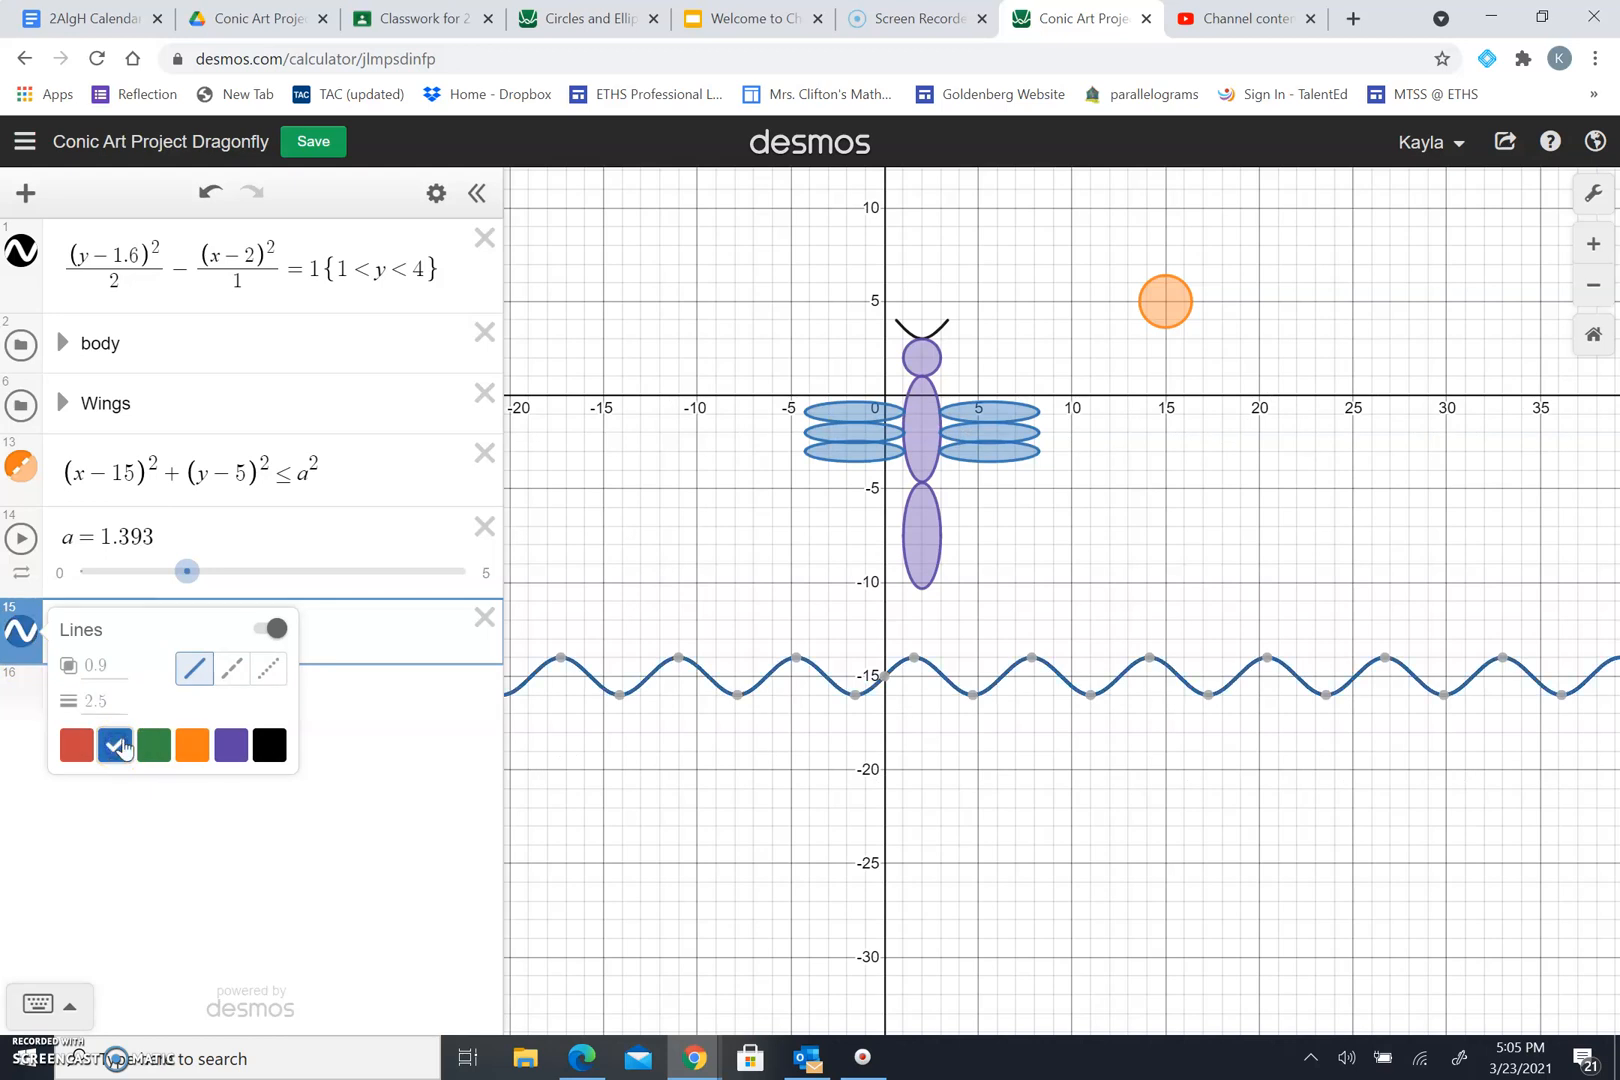
Turn the sine expression into the inequality y ≤ sin(x)-15 so the area below the wave is shaded.
{"action": "left_click", "coordinate": [344, 636]}
{"action": "left_click", "coordinate": [76, 633]}
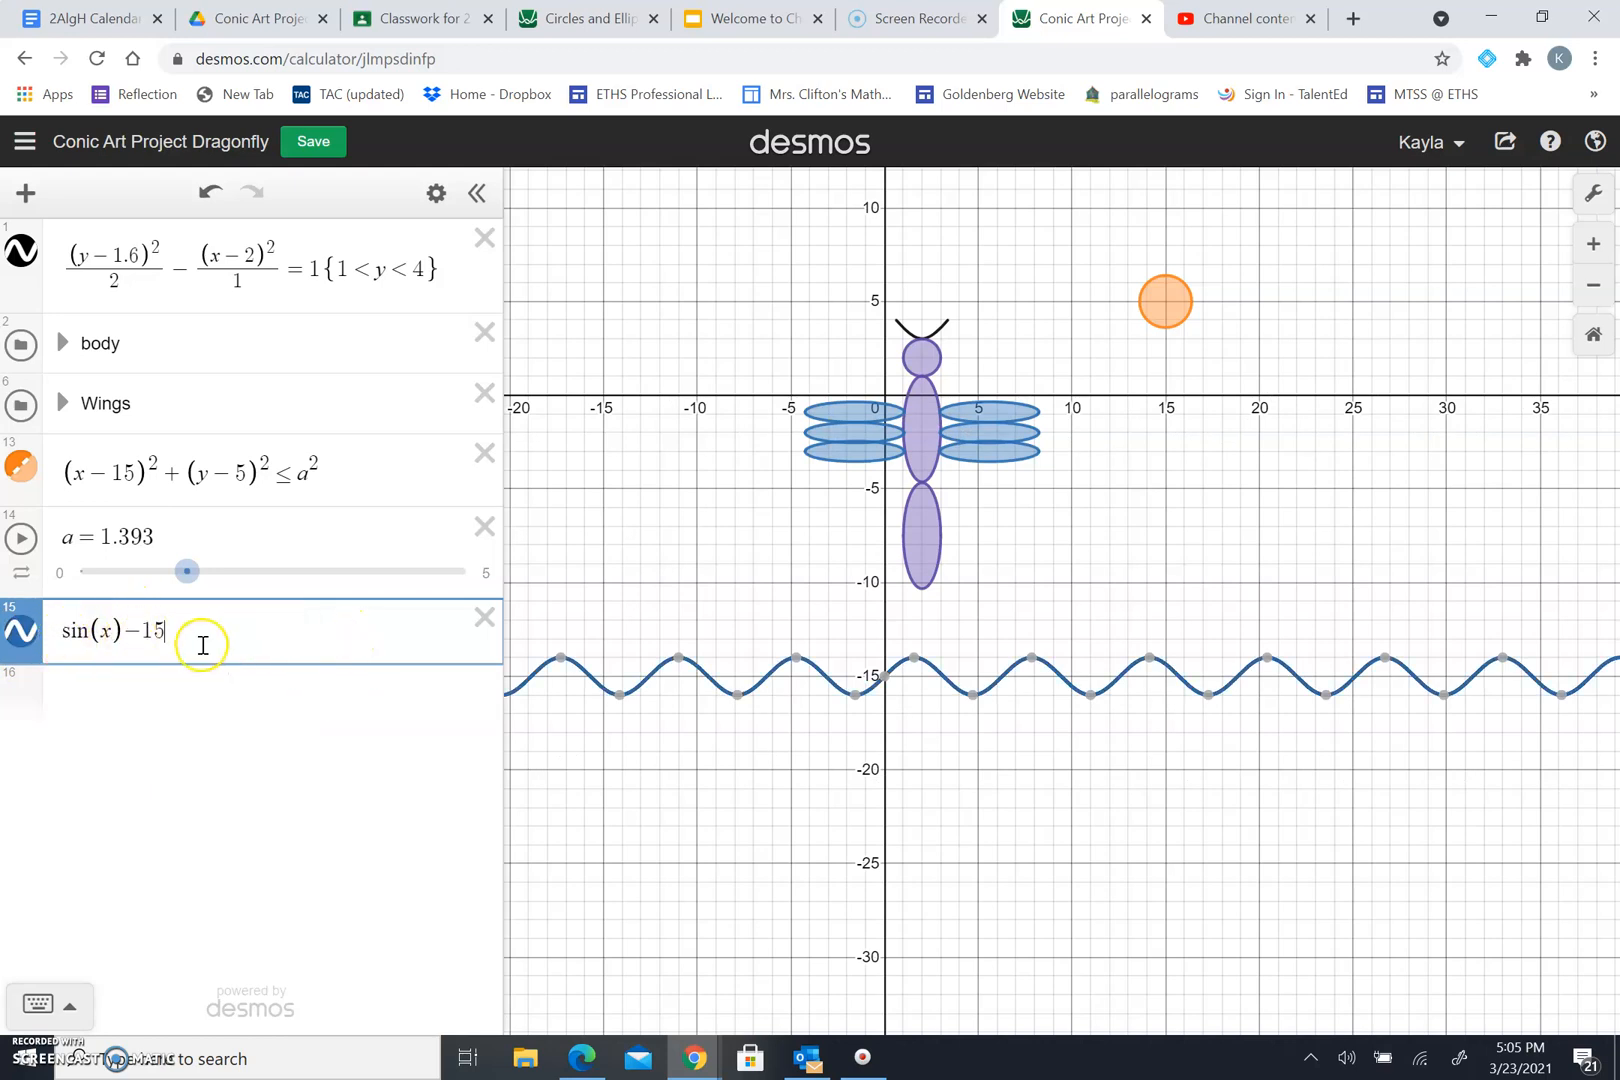
{"action": "type", "text": "y"}
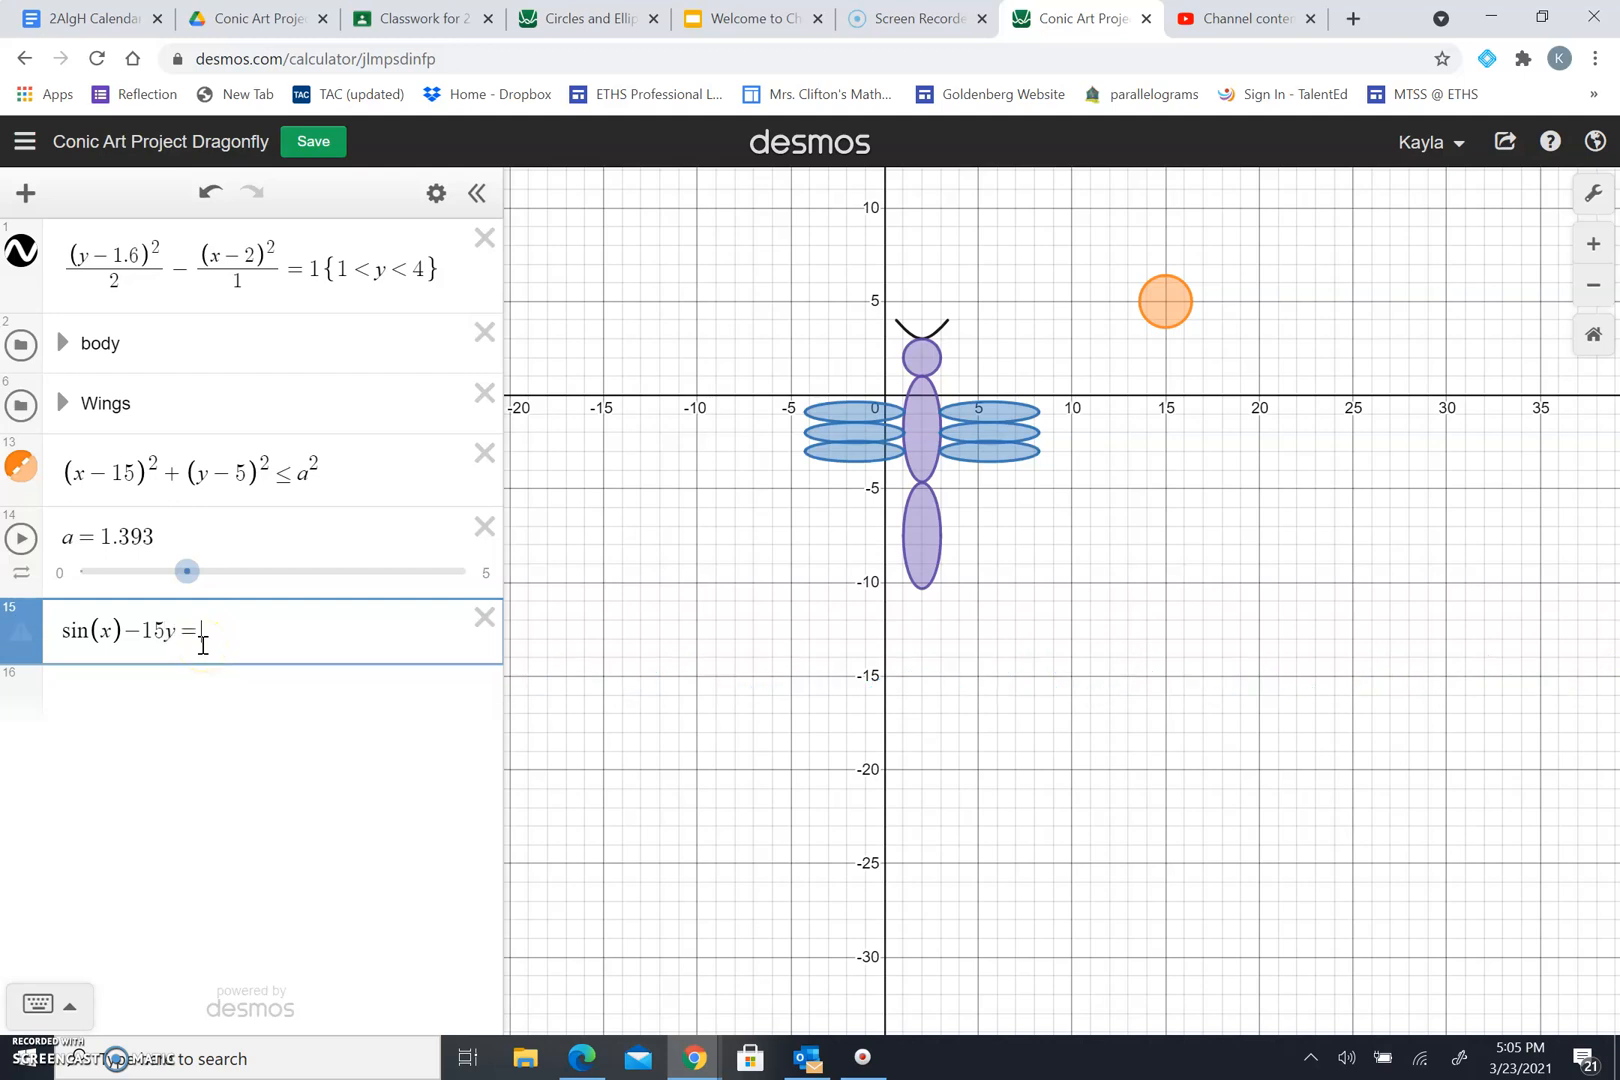
{"action": "key", "text": "BackSpace"}
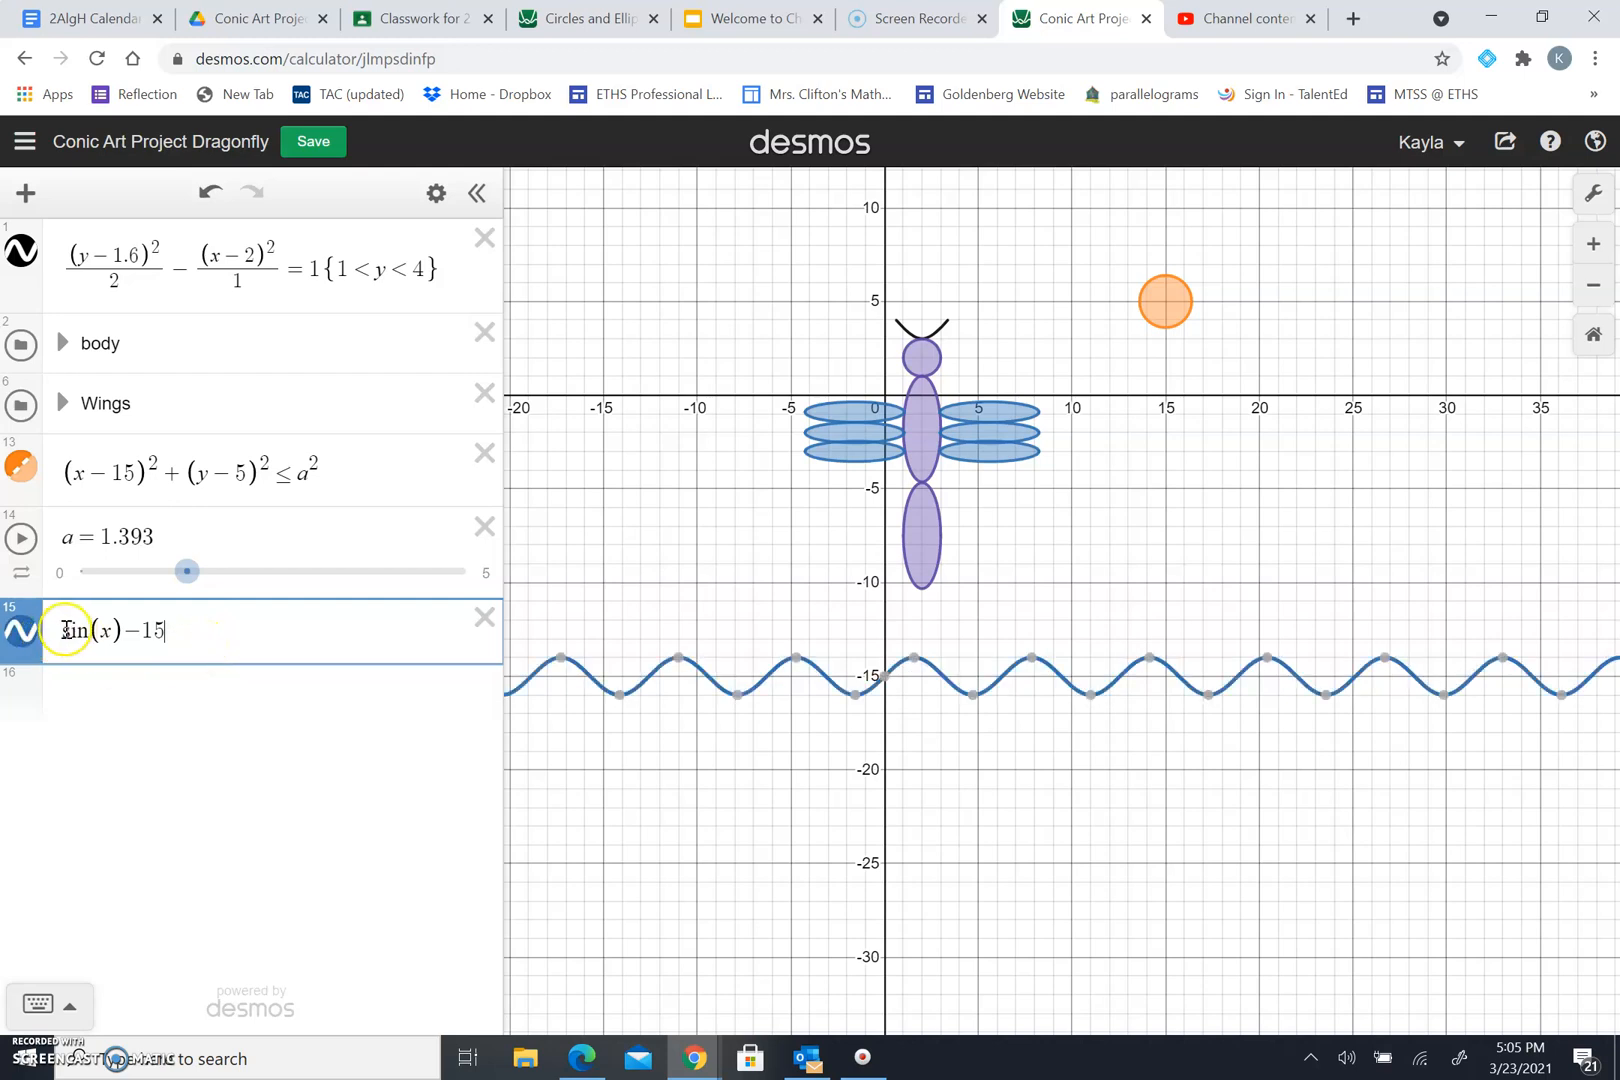
{"action": "type", "text": "y="}
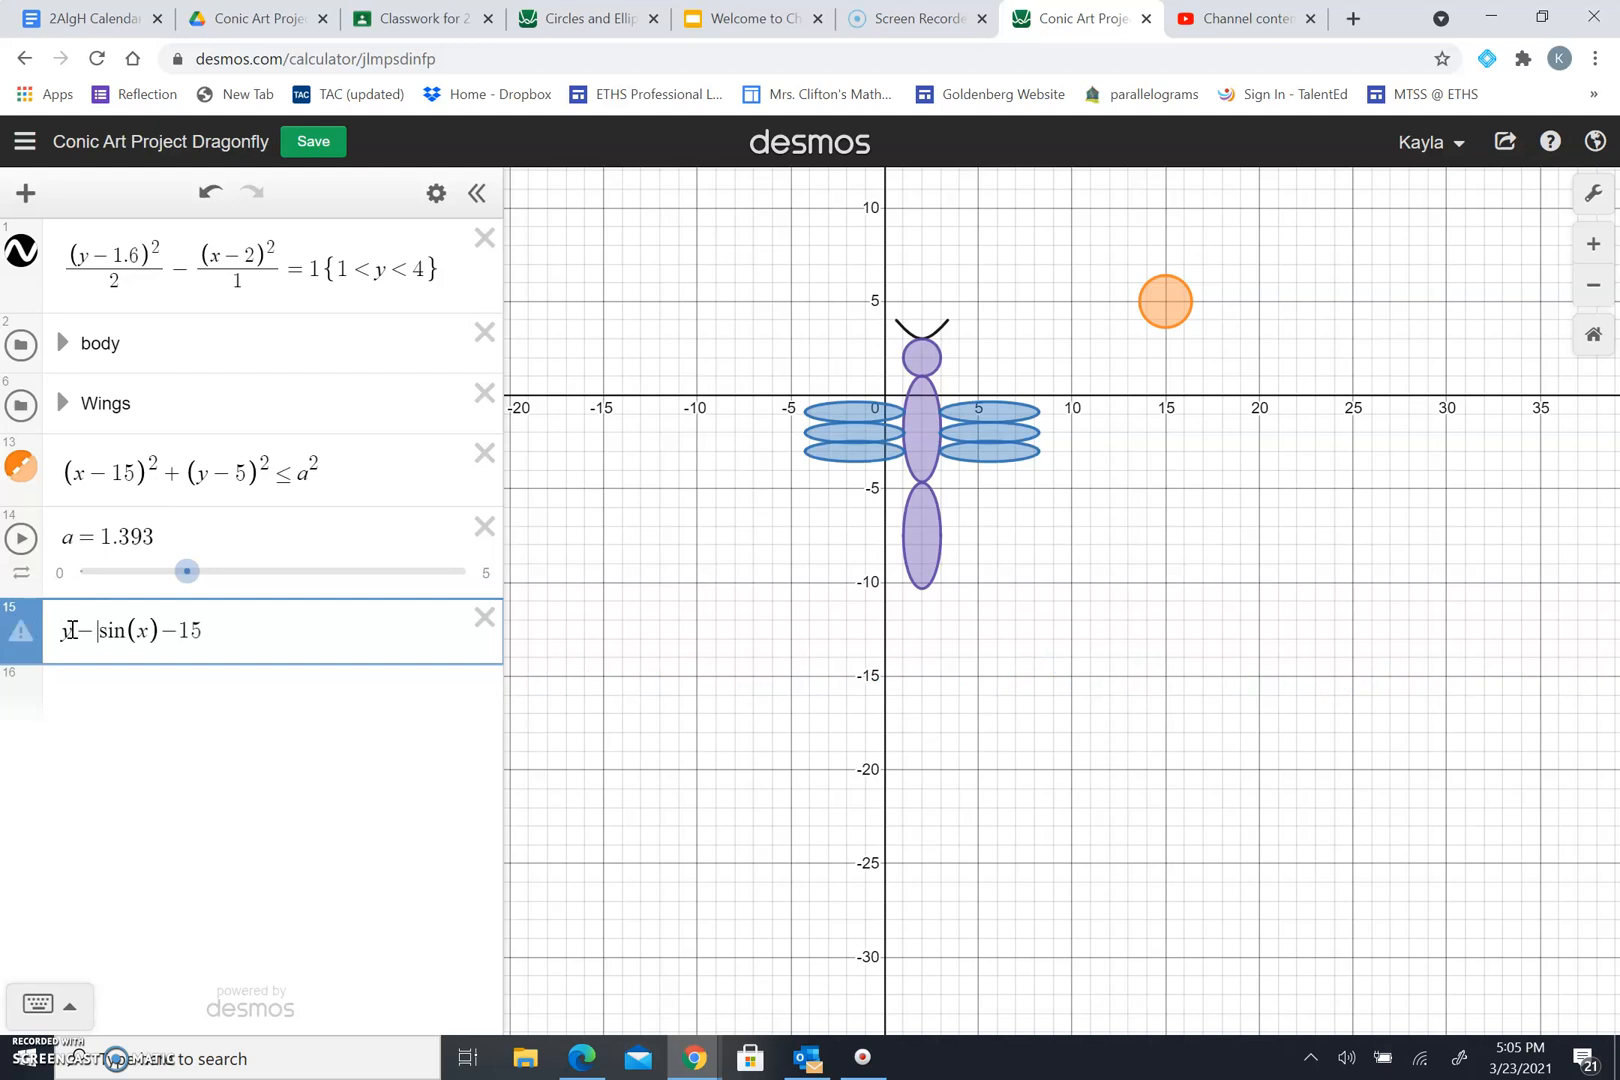
{"action": "key", "text": "BackSpace"}
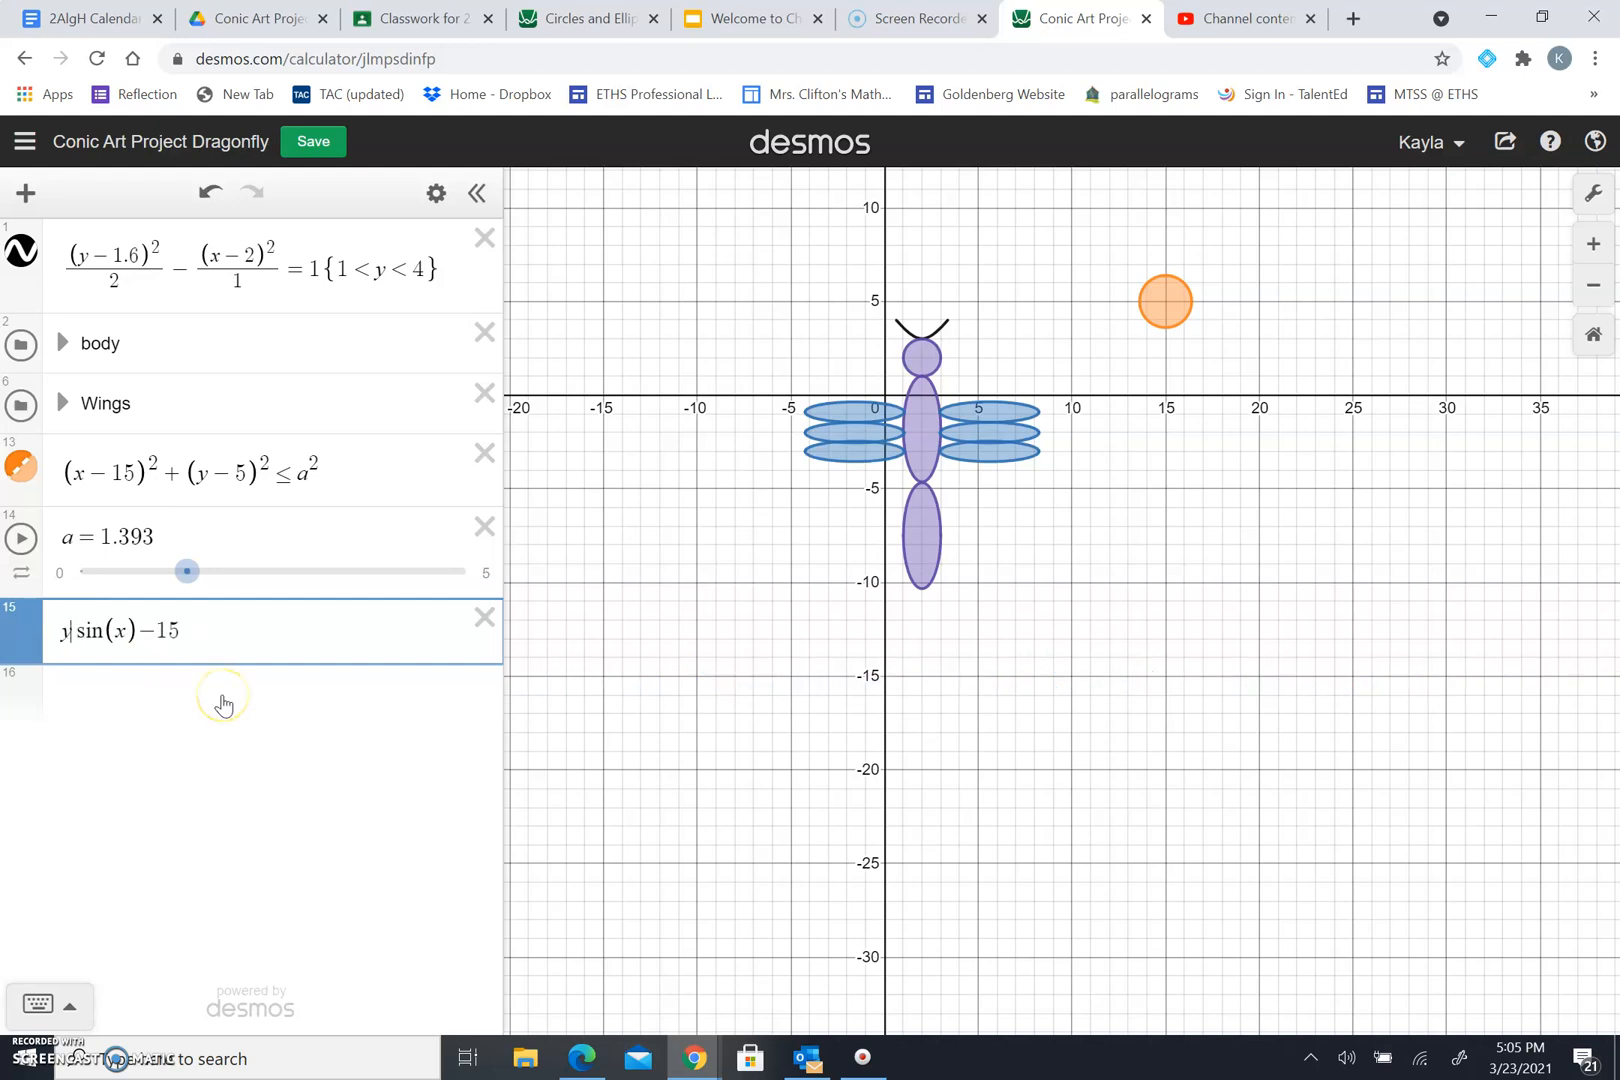
{"action": "type", "text": "<"}
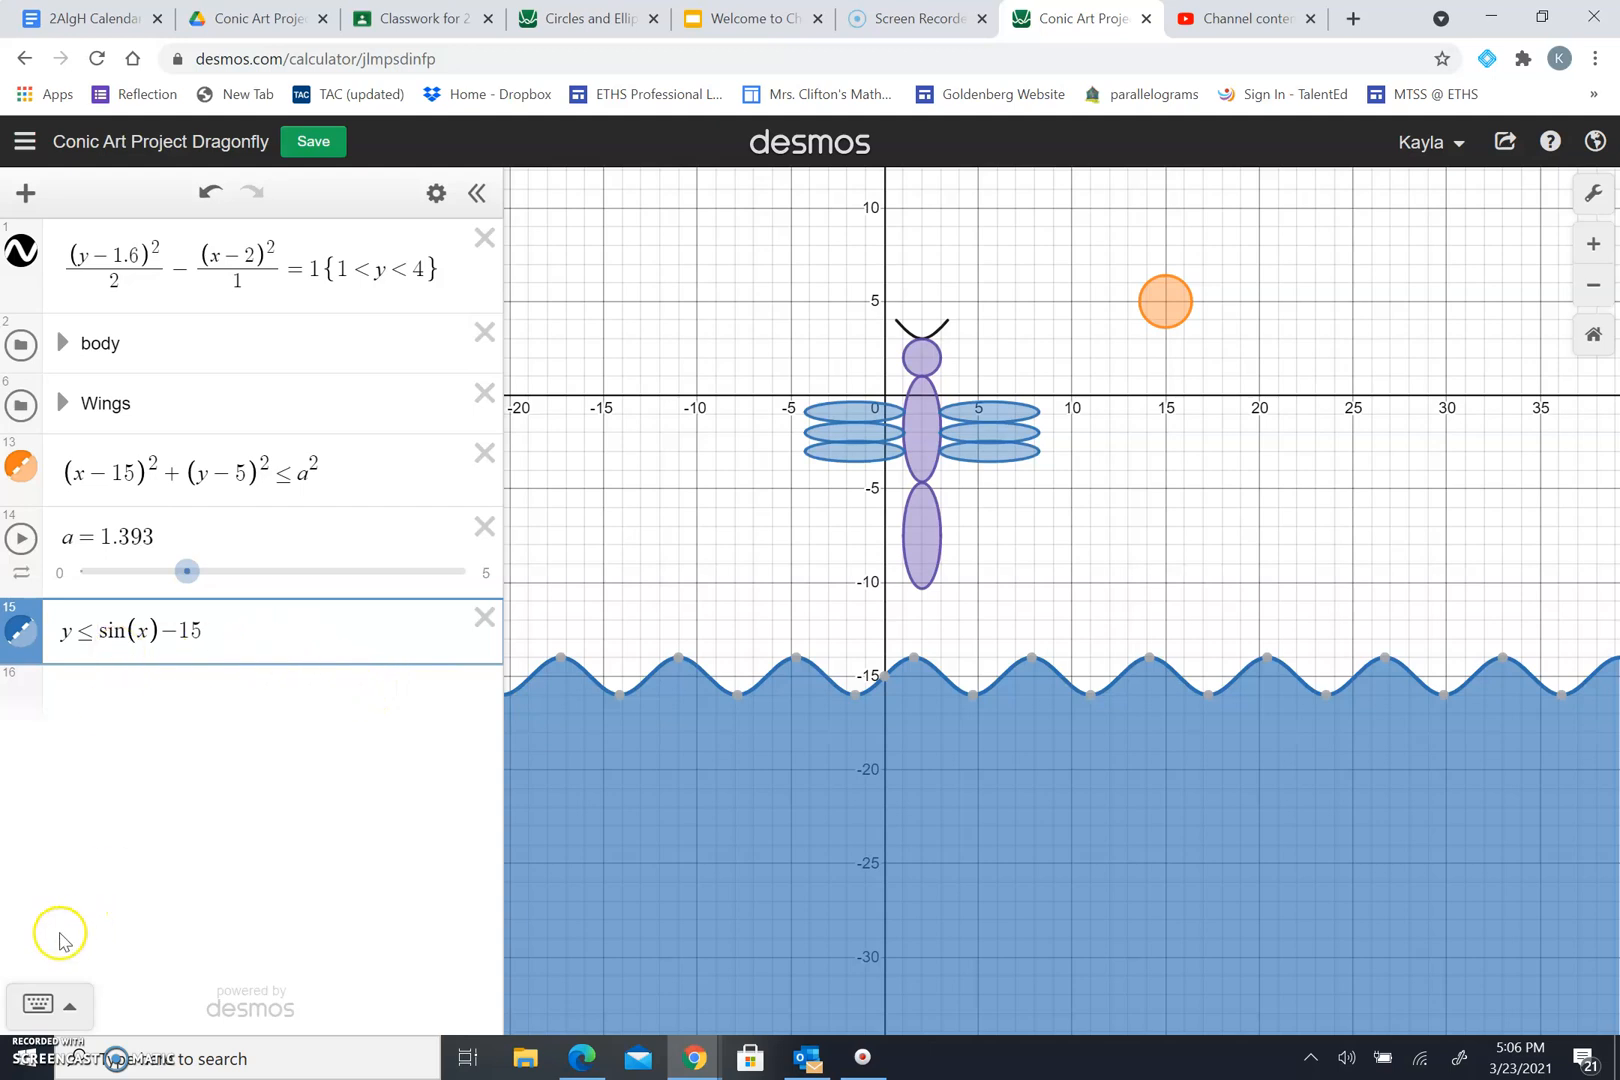
{"action": "left_click", "coordinate": [24, 1062]}
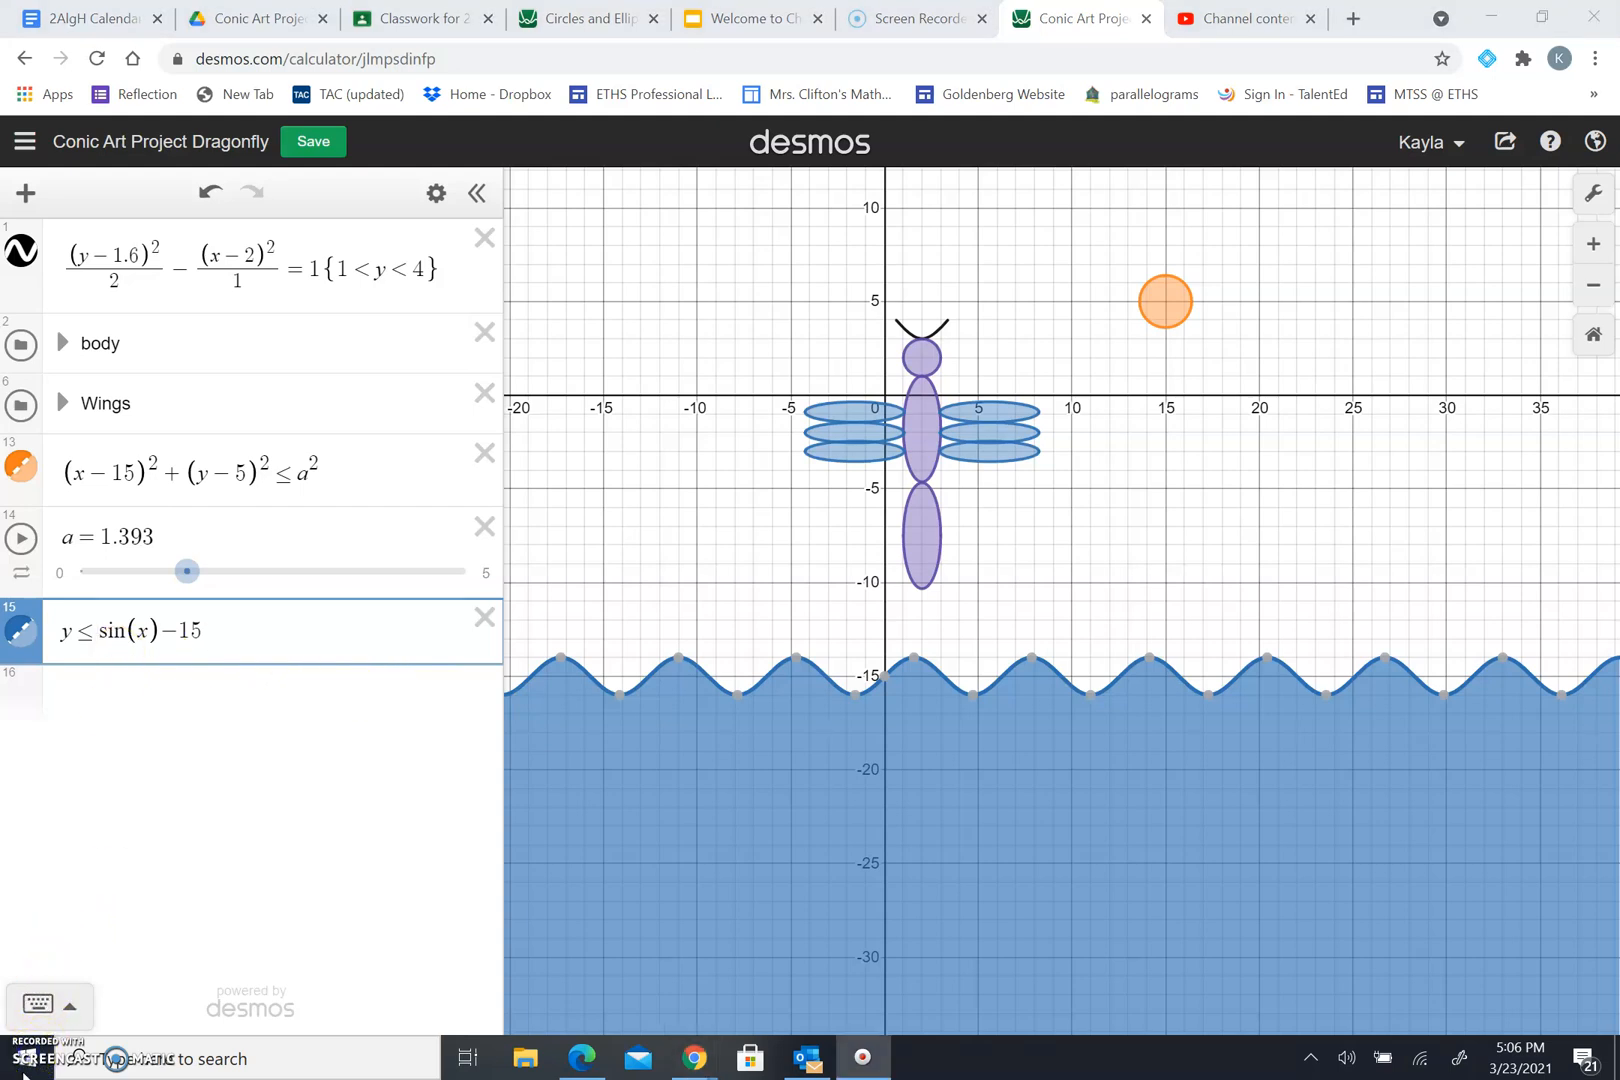
Change the wave inequality to y ≤ sin(x-b)-15 with a slider for b, and animate b briefly.
{"action": "left_click", "coordinate": [147, 630]}
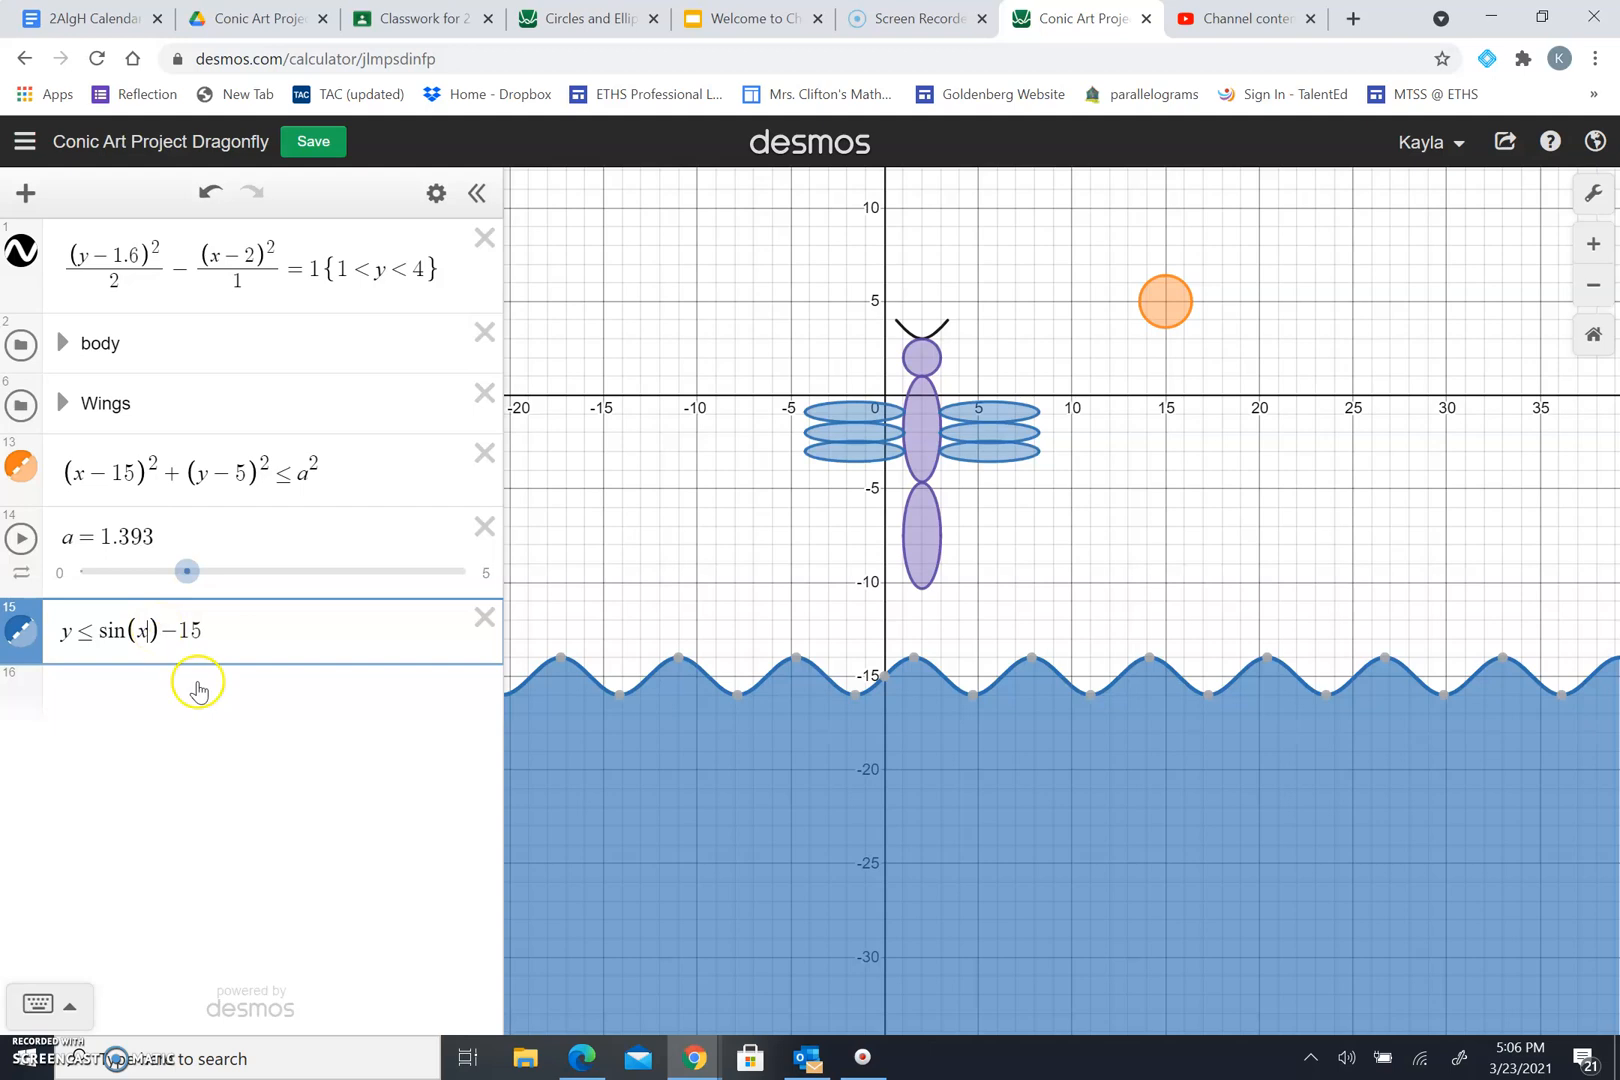
{"action": "type", "text": "-a"}
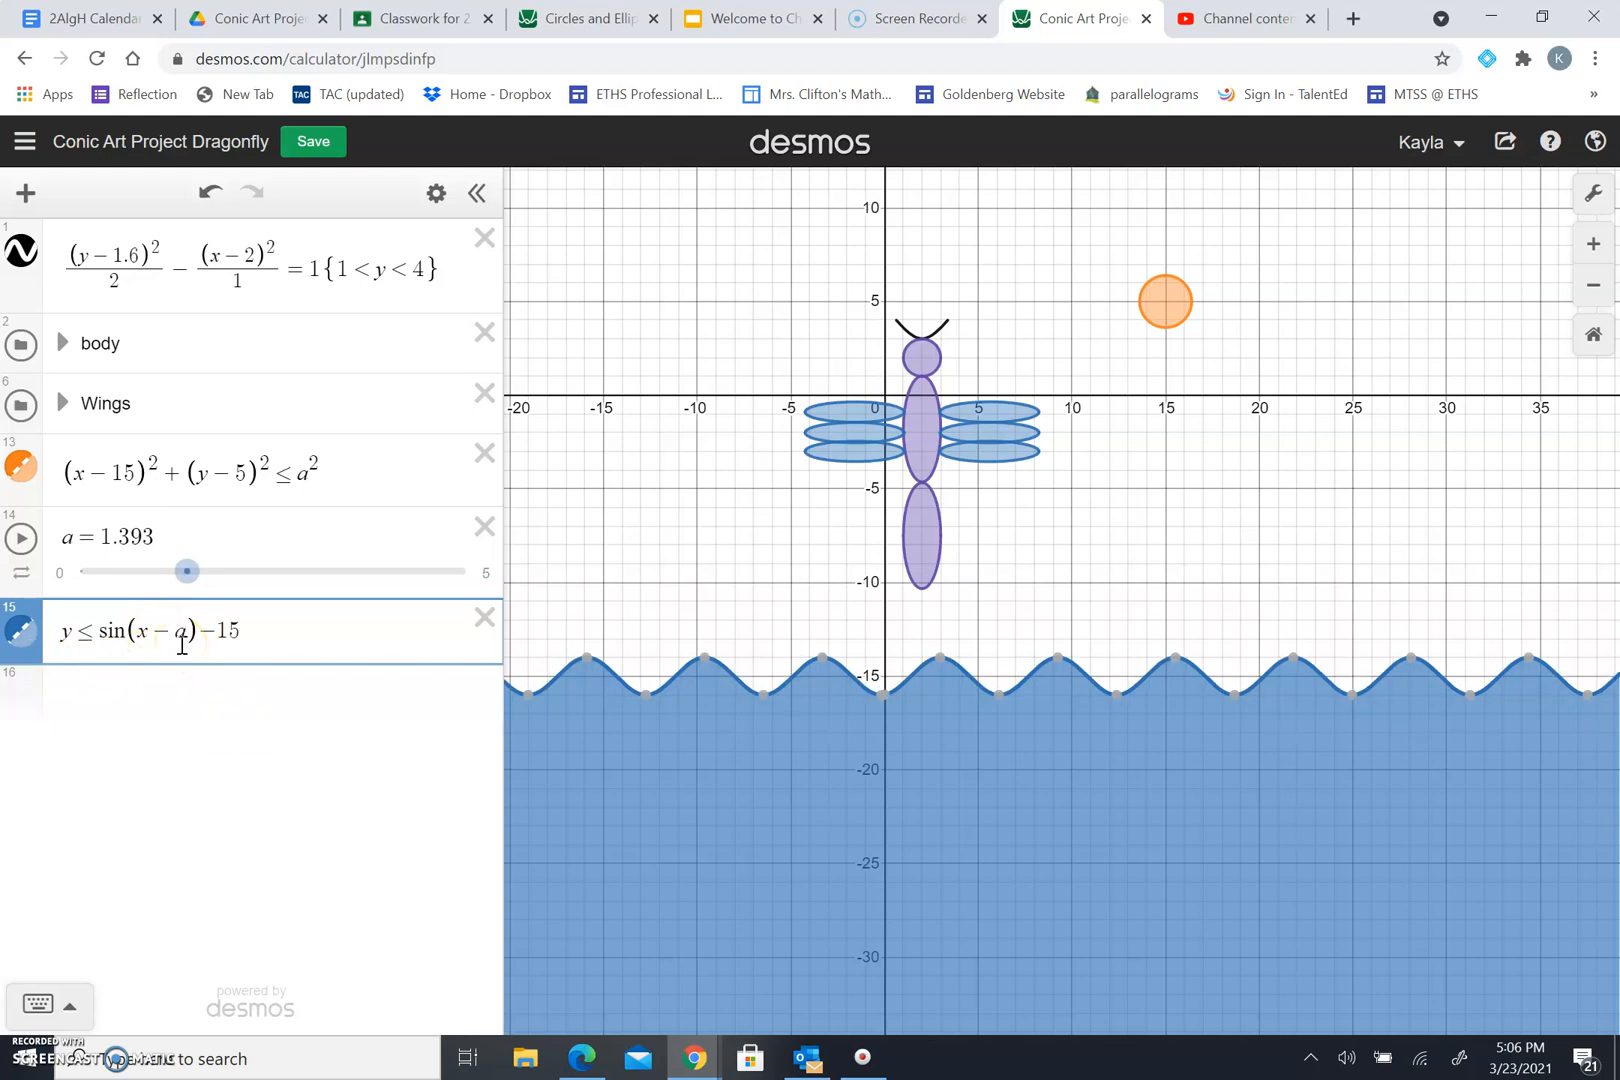
{"action": "key", "text": "BackSpace"}
{"action": "type", "text": "b"}
{"action": "left_click", "coordinate": [143, 672]}
{"action": "left_click", "coordinate": [20, 697]}
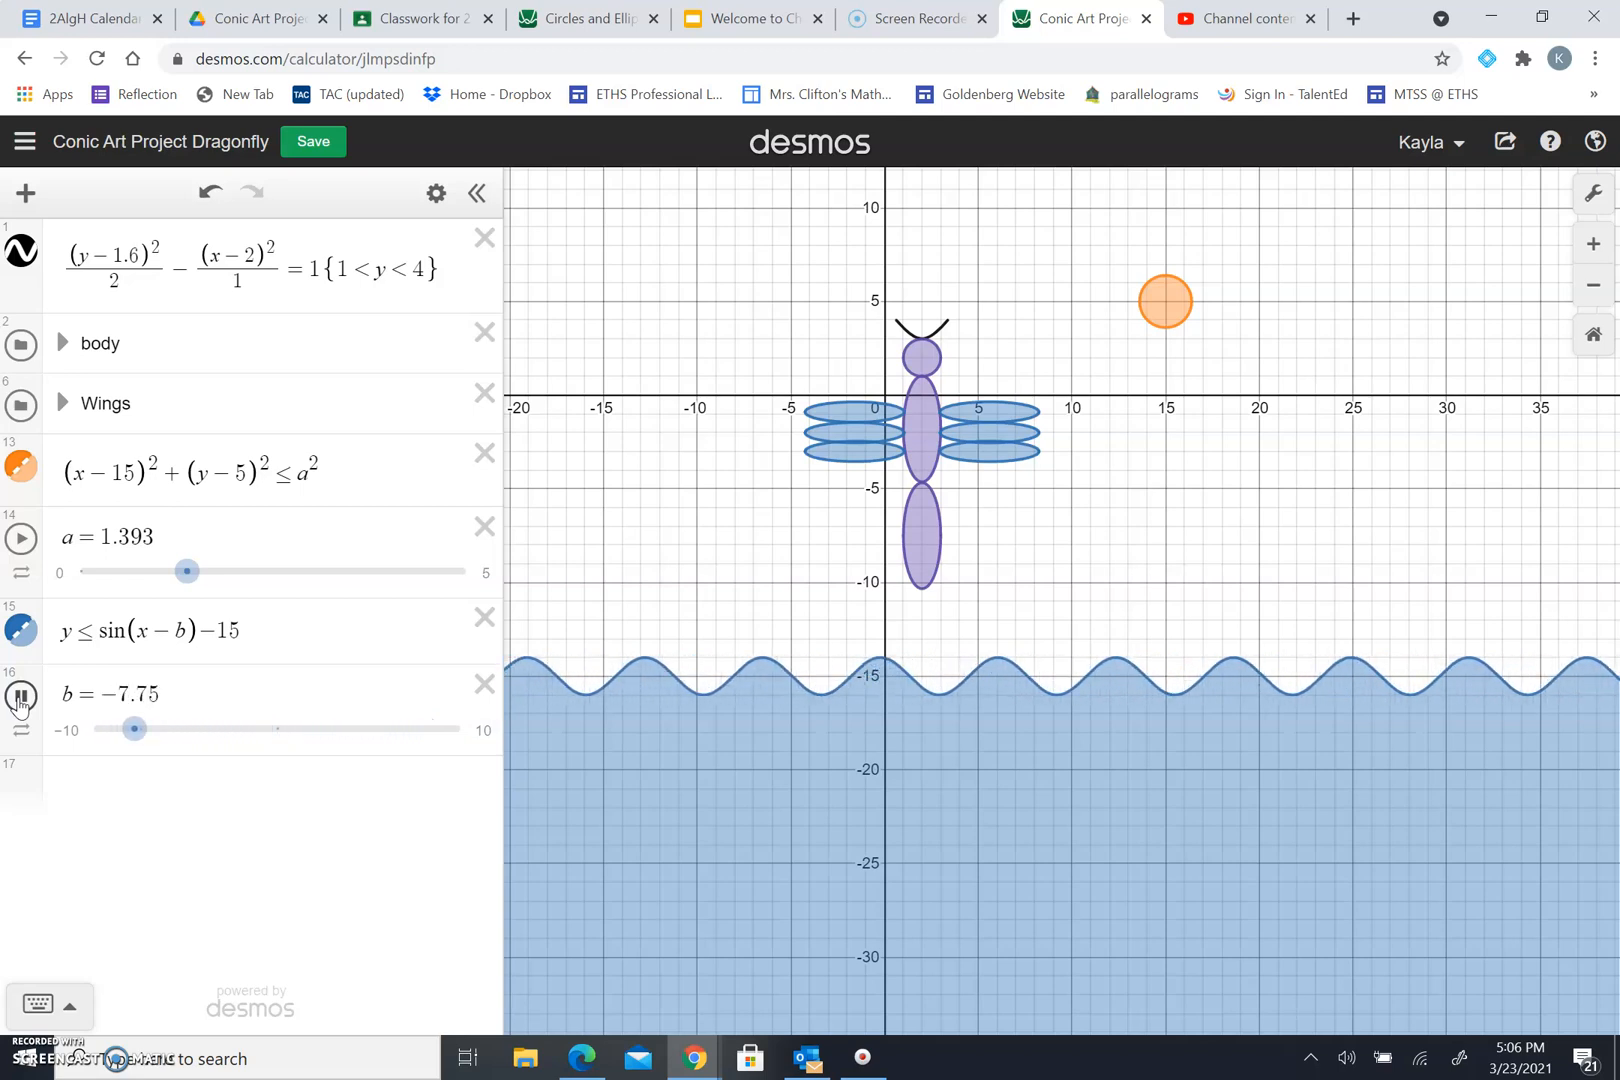
{"action": "left_click", "coordinate": [20, 697]}
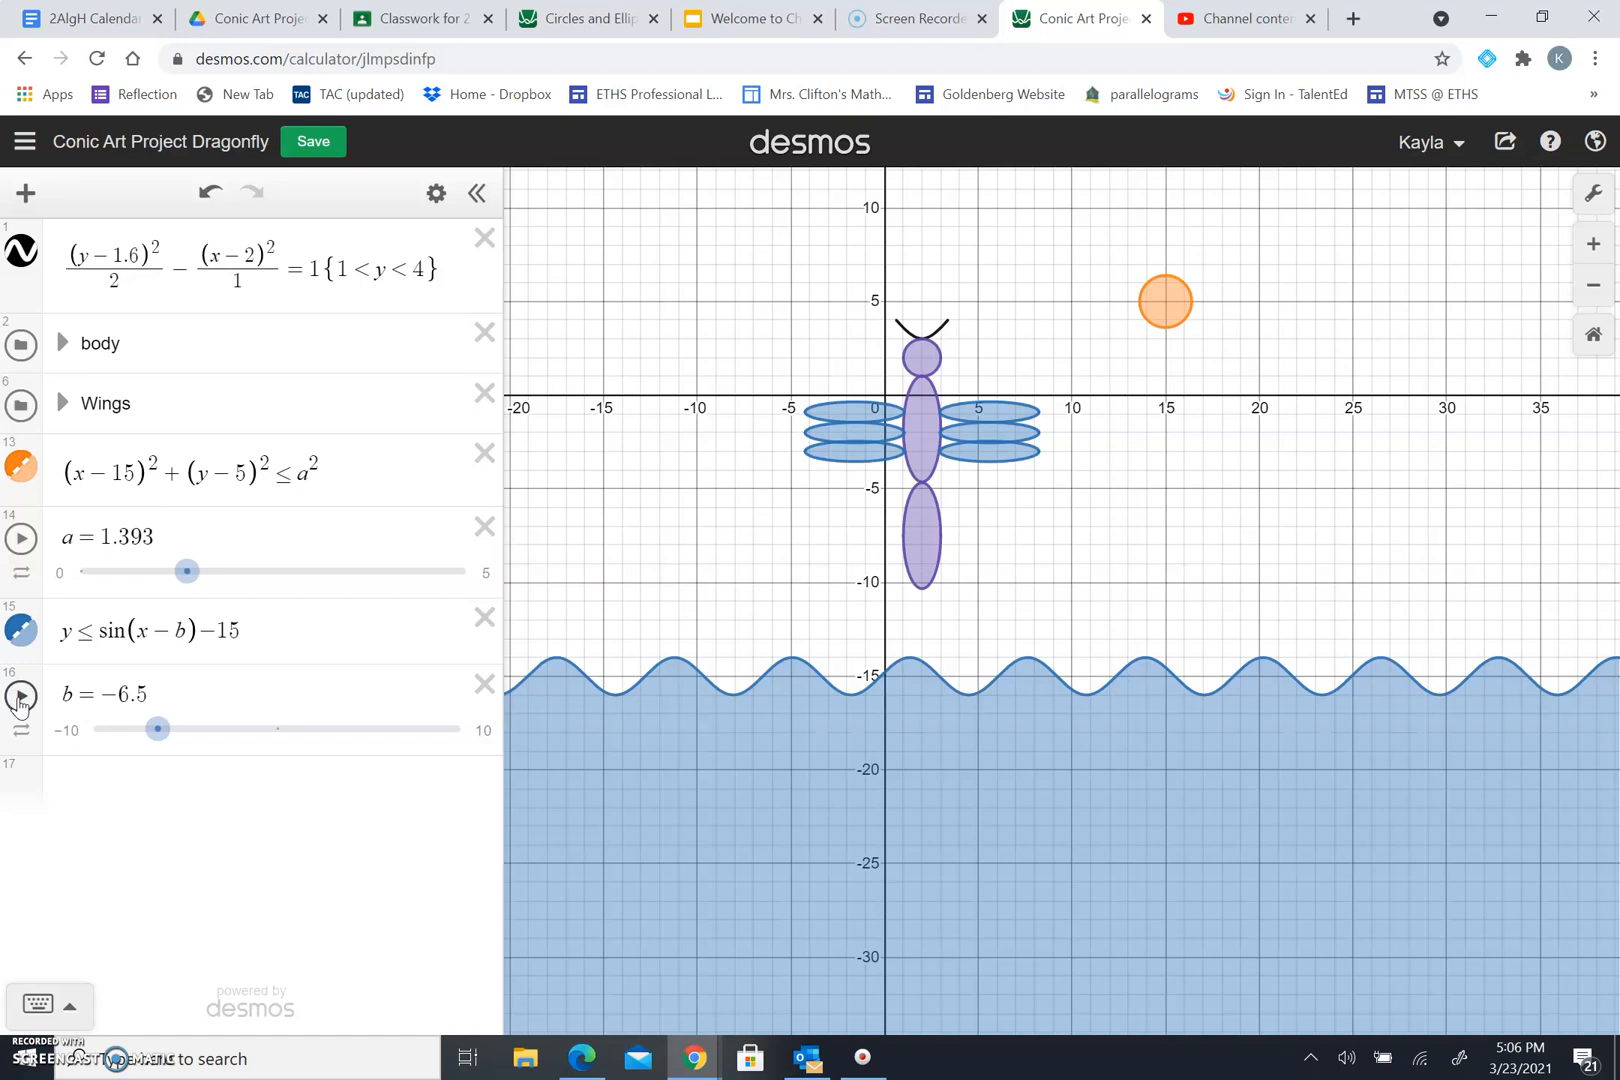
Copy the wave inequality y ≤ sin(x-b)-15 into a new line and animate slider b briefly.
{"action": "left_click_drag", "start_coordinate": [258, 630], "coordinate": [67, 625]}
{"action": "key", "text": "ctrl+c"}
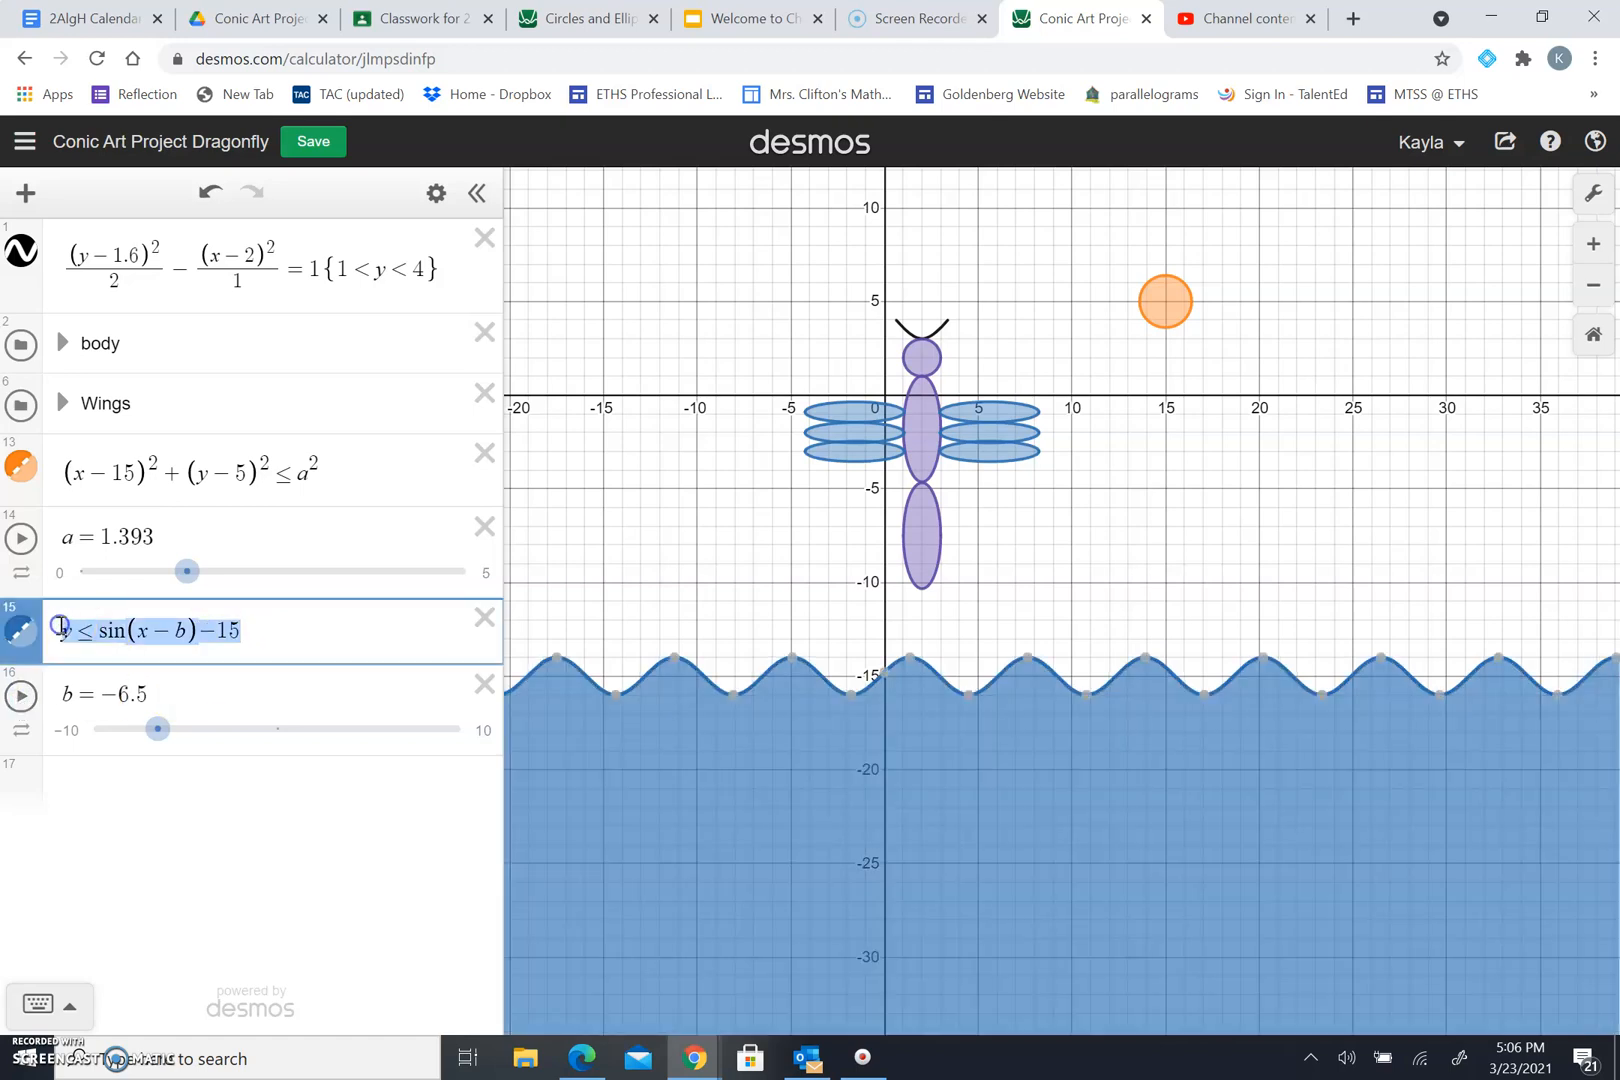
{"action": "left_click", "coordinate": [108, 787]}
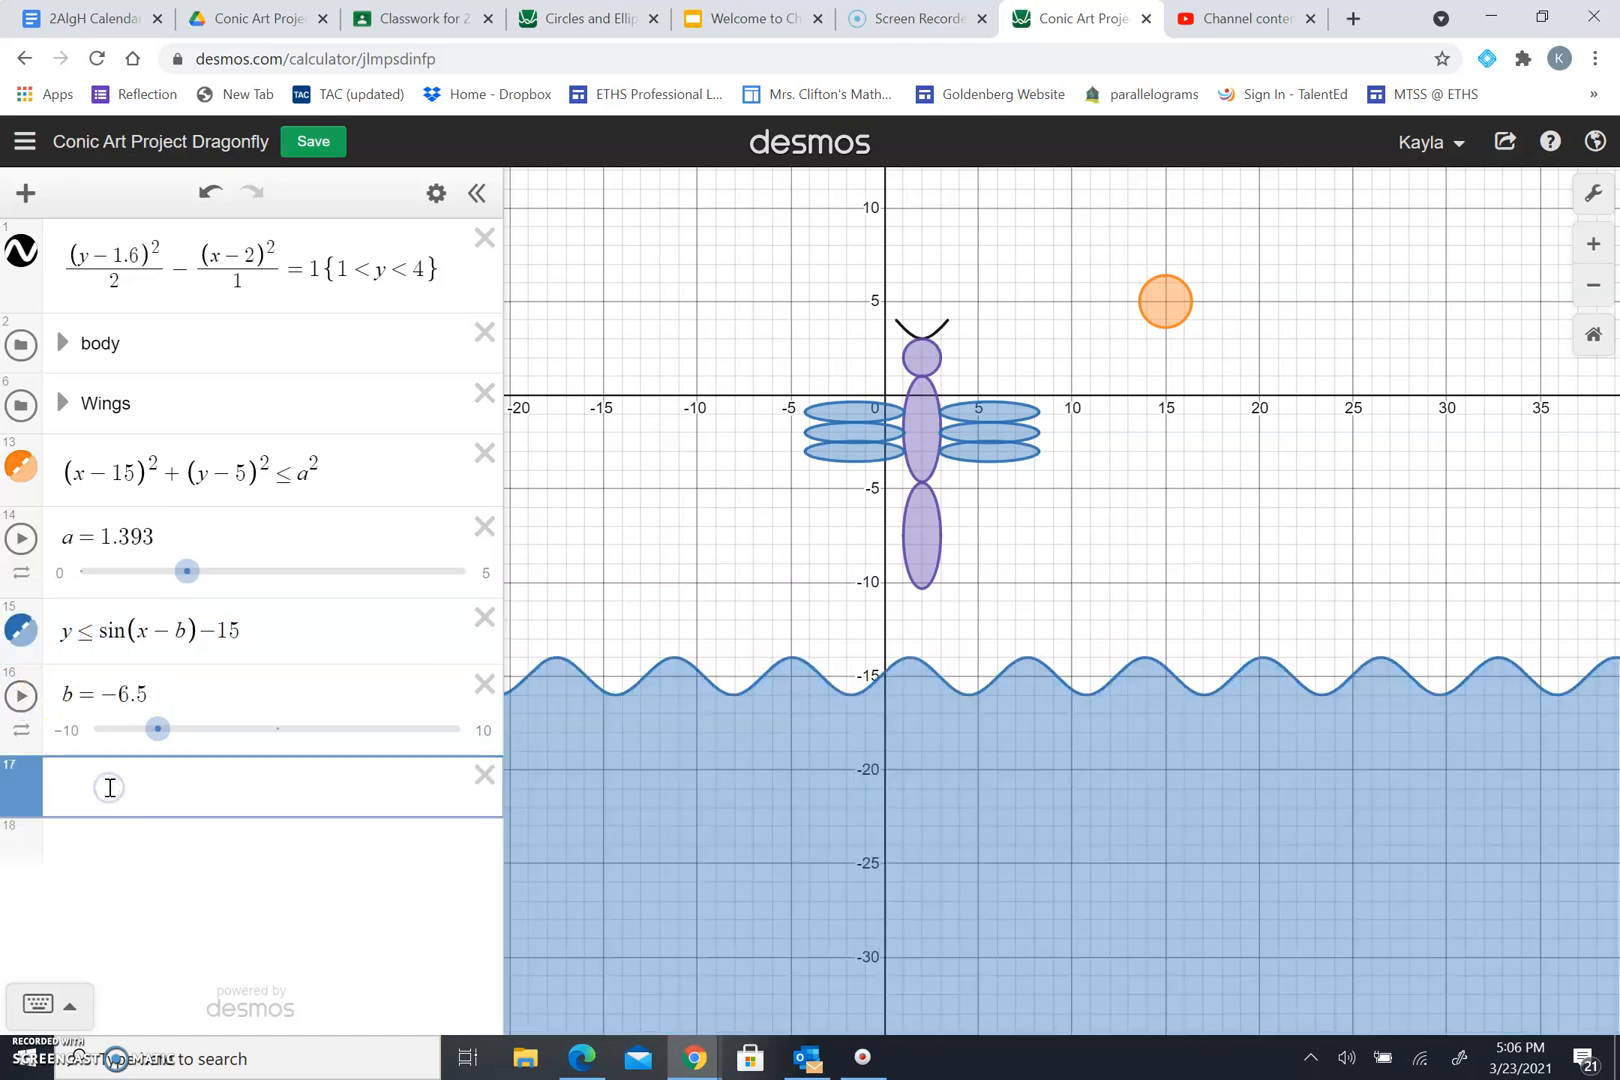
{"action": "key", "text": "ctrl+v"}
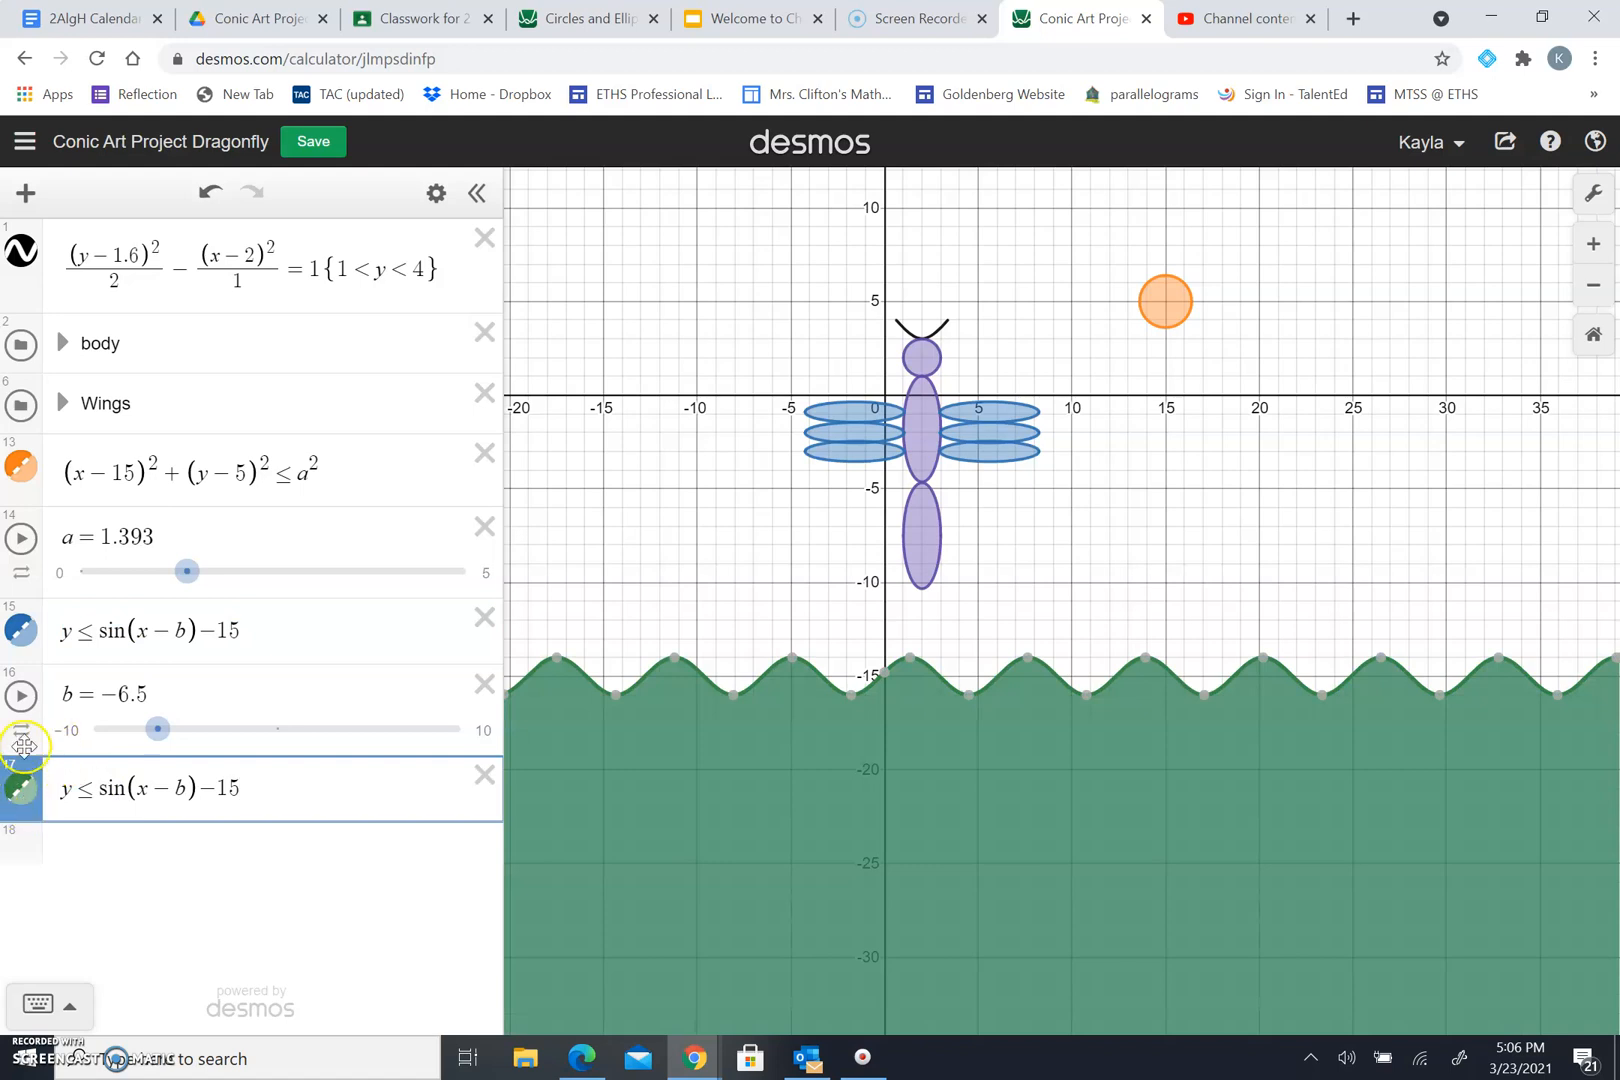
{"action": "left_click", "coordinate": [22, 697]}
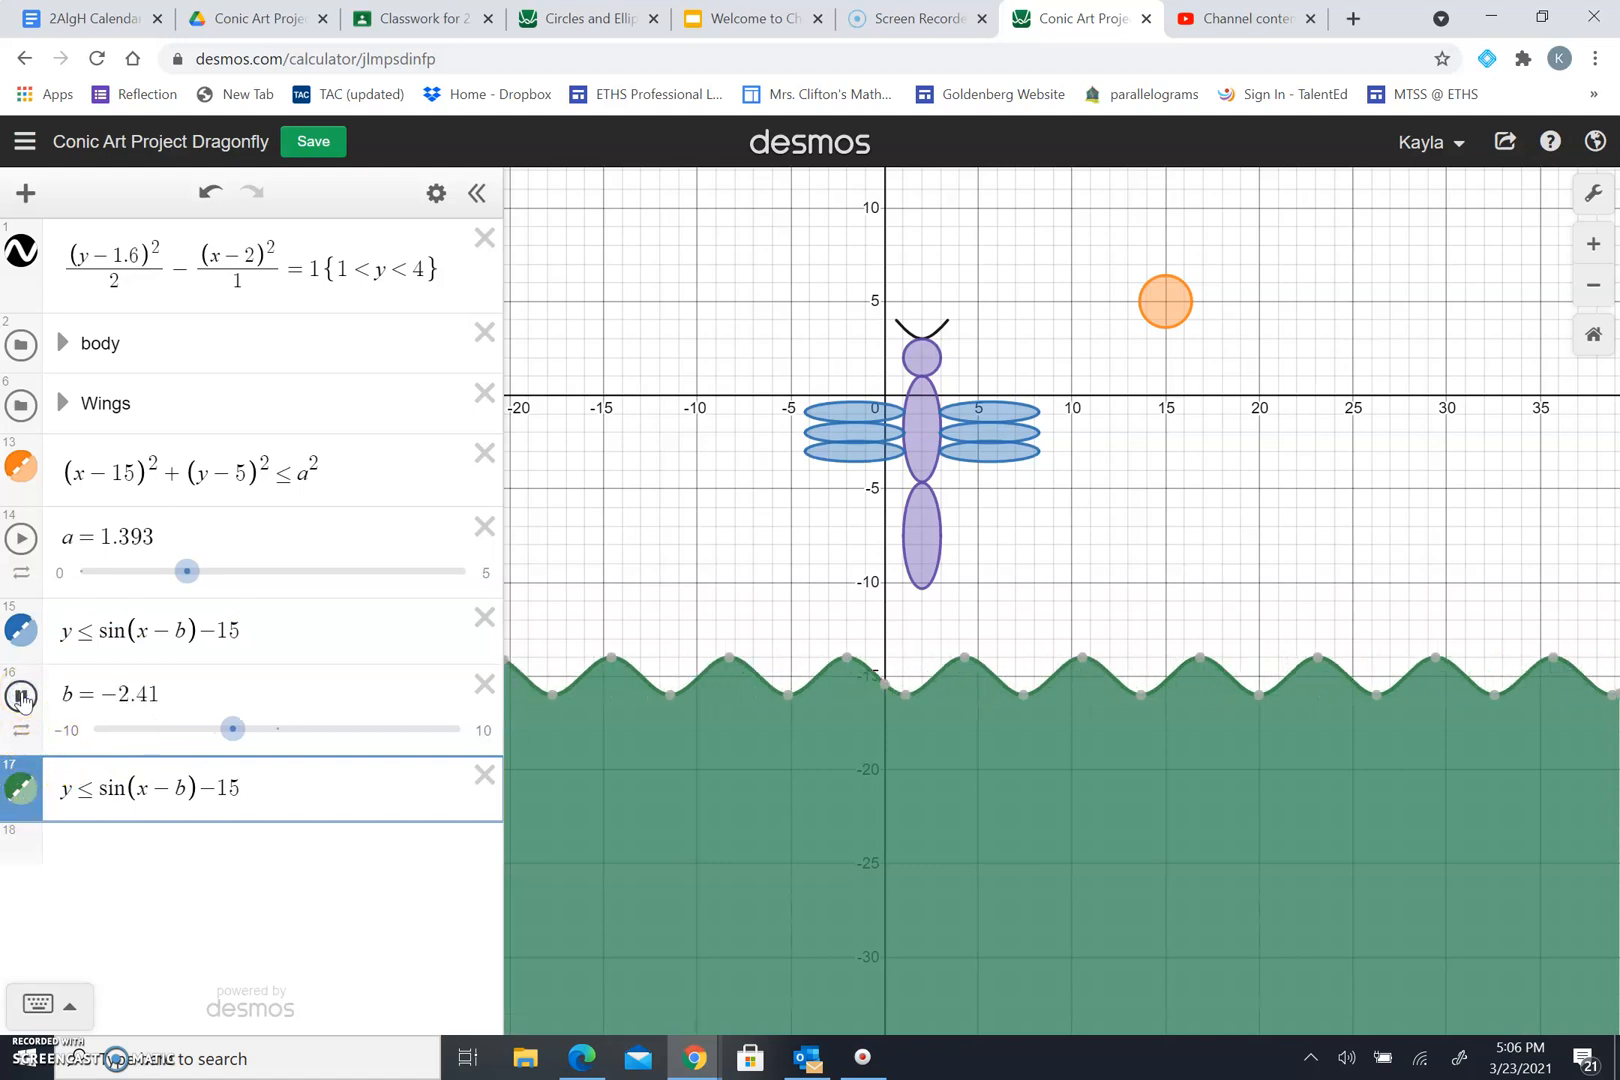
{"action": "left_click", "coordinate": [21, 696]}
Replace b with c in the copied wave, giving it its own slider, and animate sliders b and c together.
{"action": "left_click", "coordinate": [167, 795]}
{"action": "left_click", "coordinate": [184, 790]}
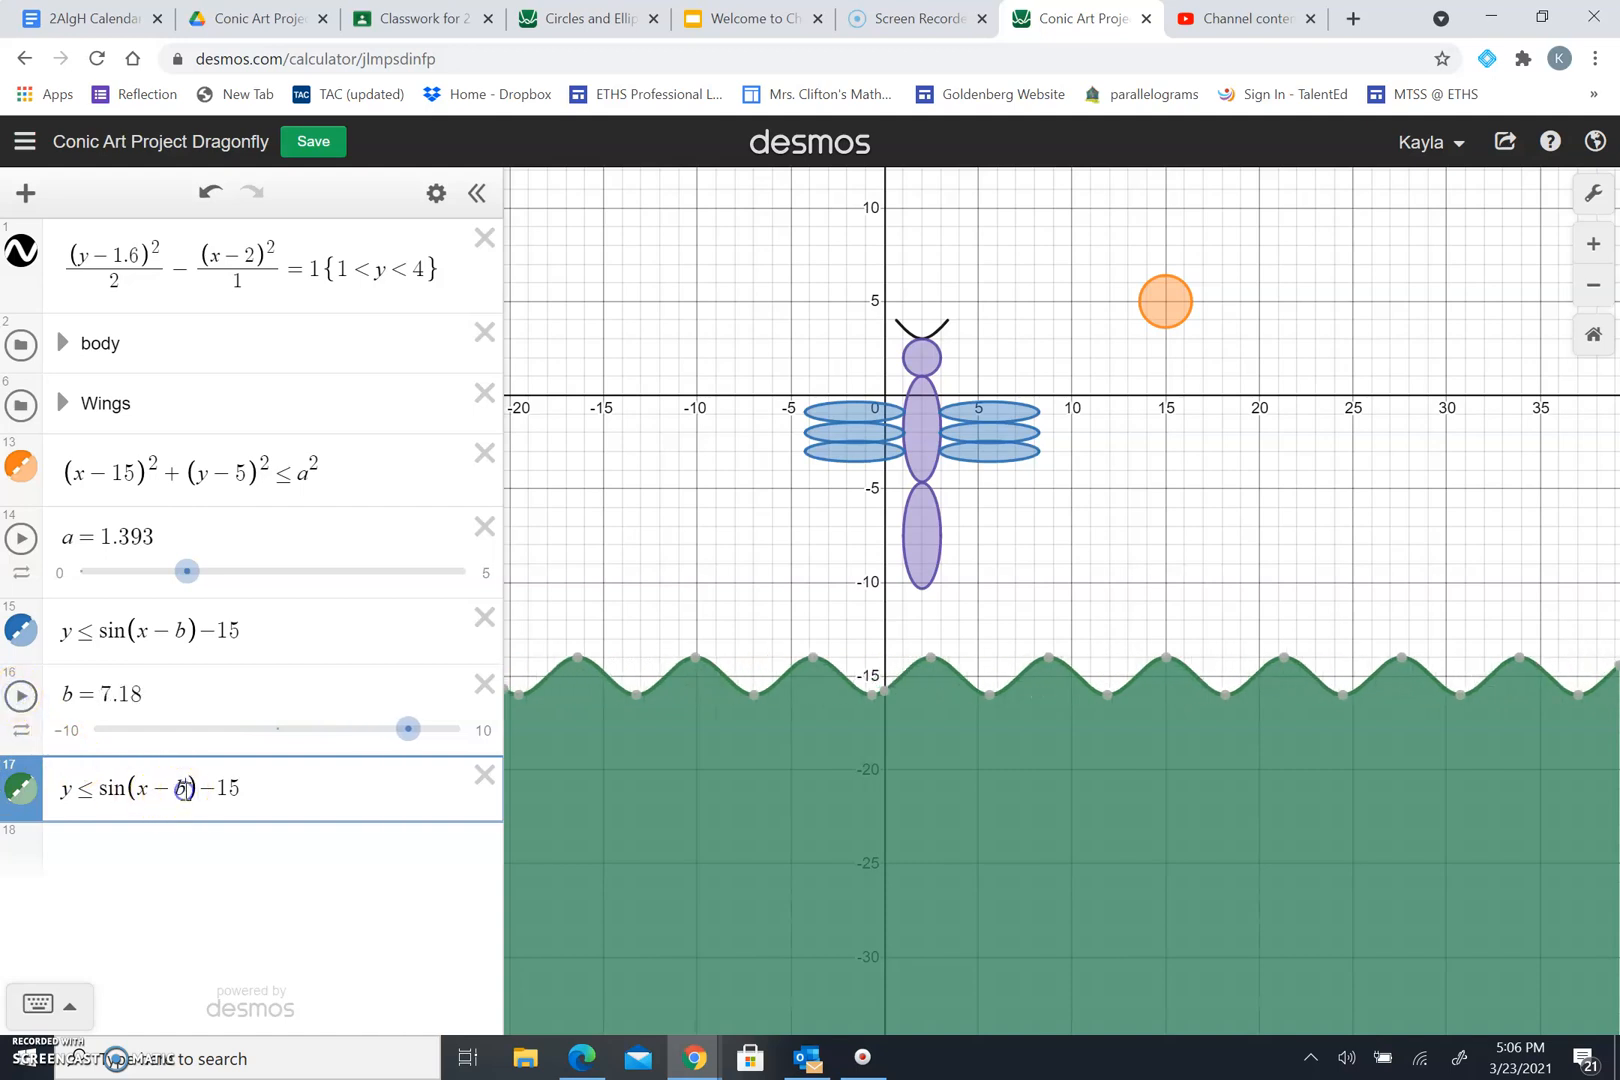
{"action": "key", "text": "BackSpace"}
{"action": "type", "text": "c"}
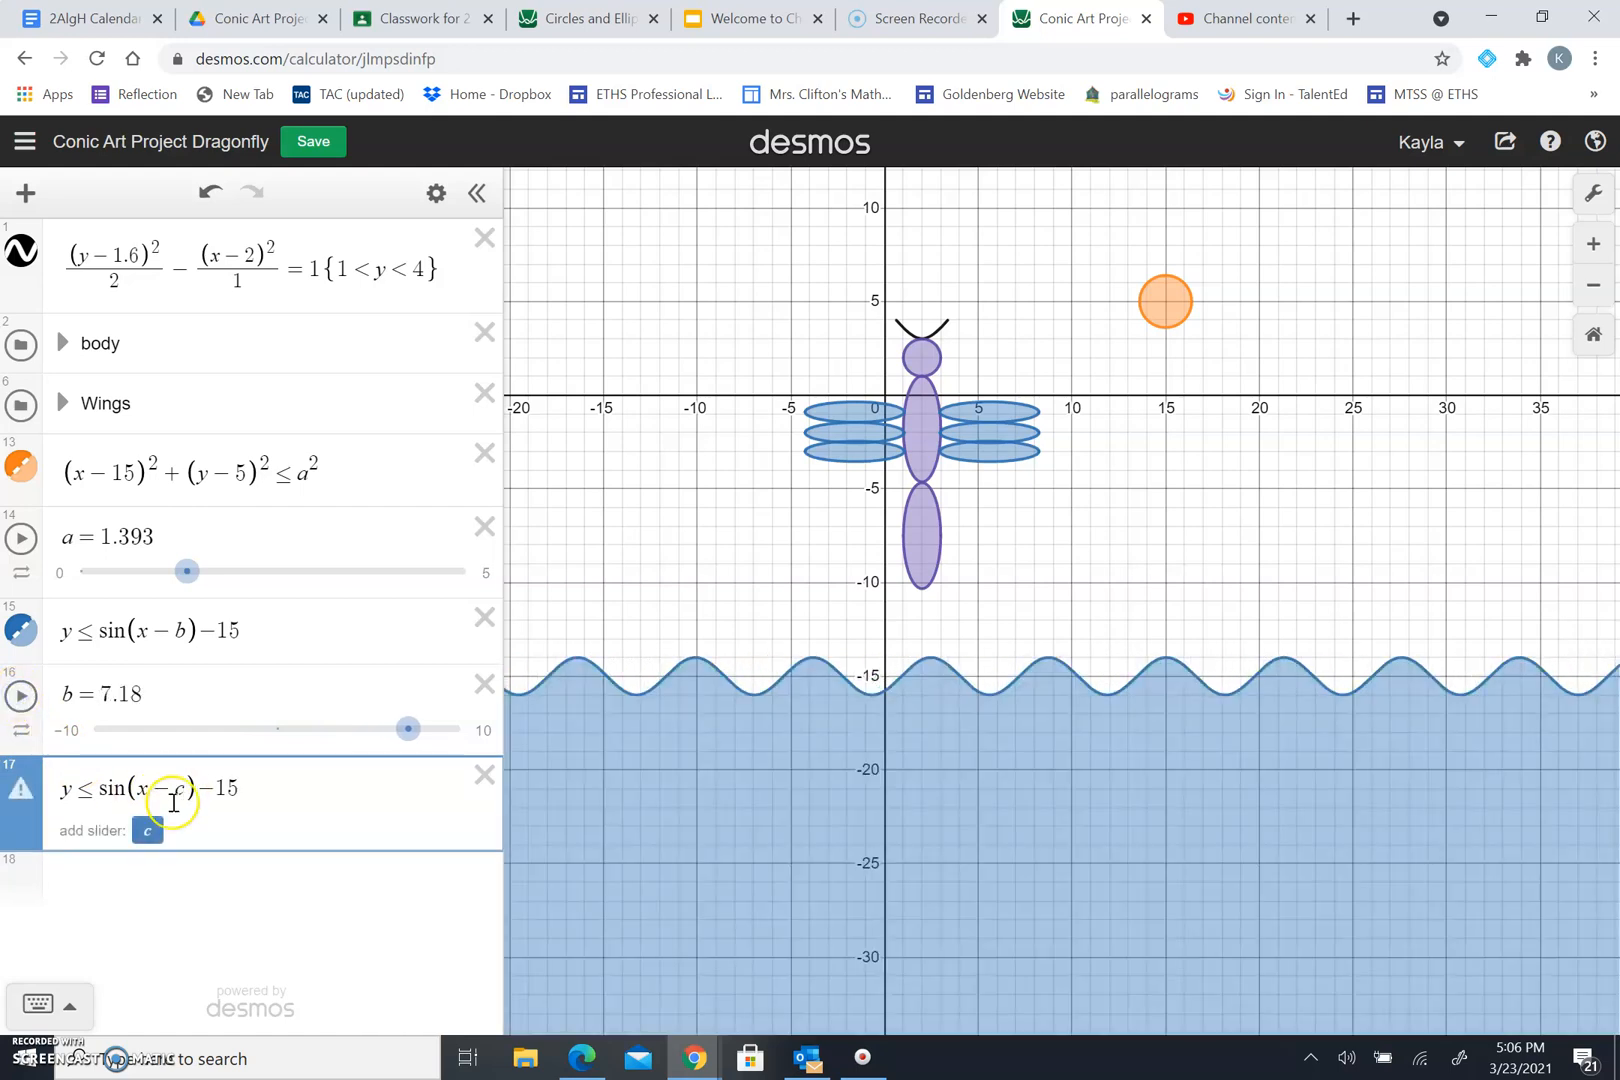
{"action": "left_click", "coordinate": [140, 830]}
{"action": "left_click", "coordinate": [21, 853]}
{"action": "left_click", "coordinate": [21, 696]}
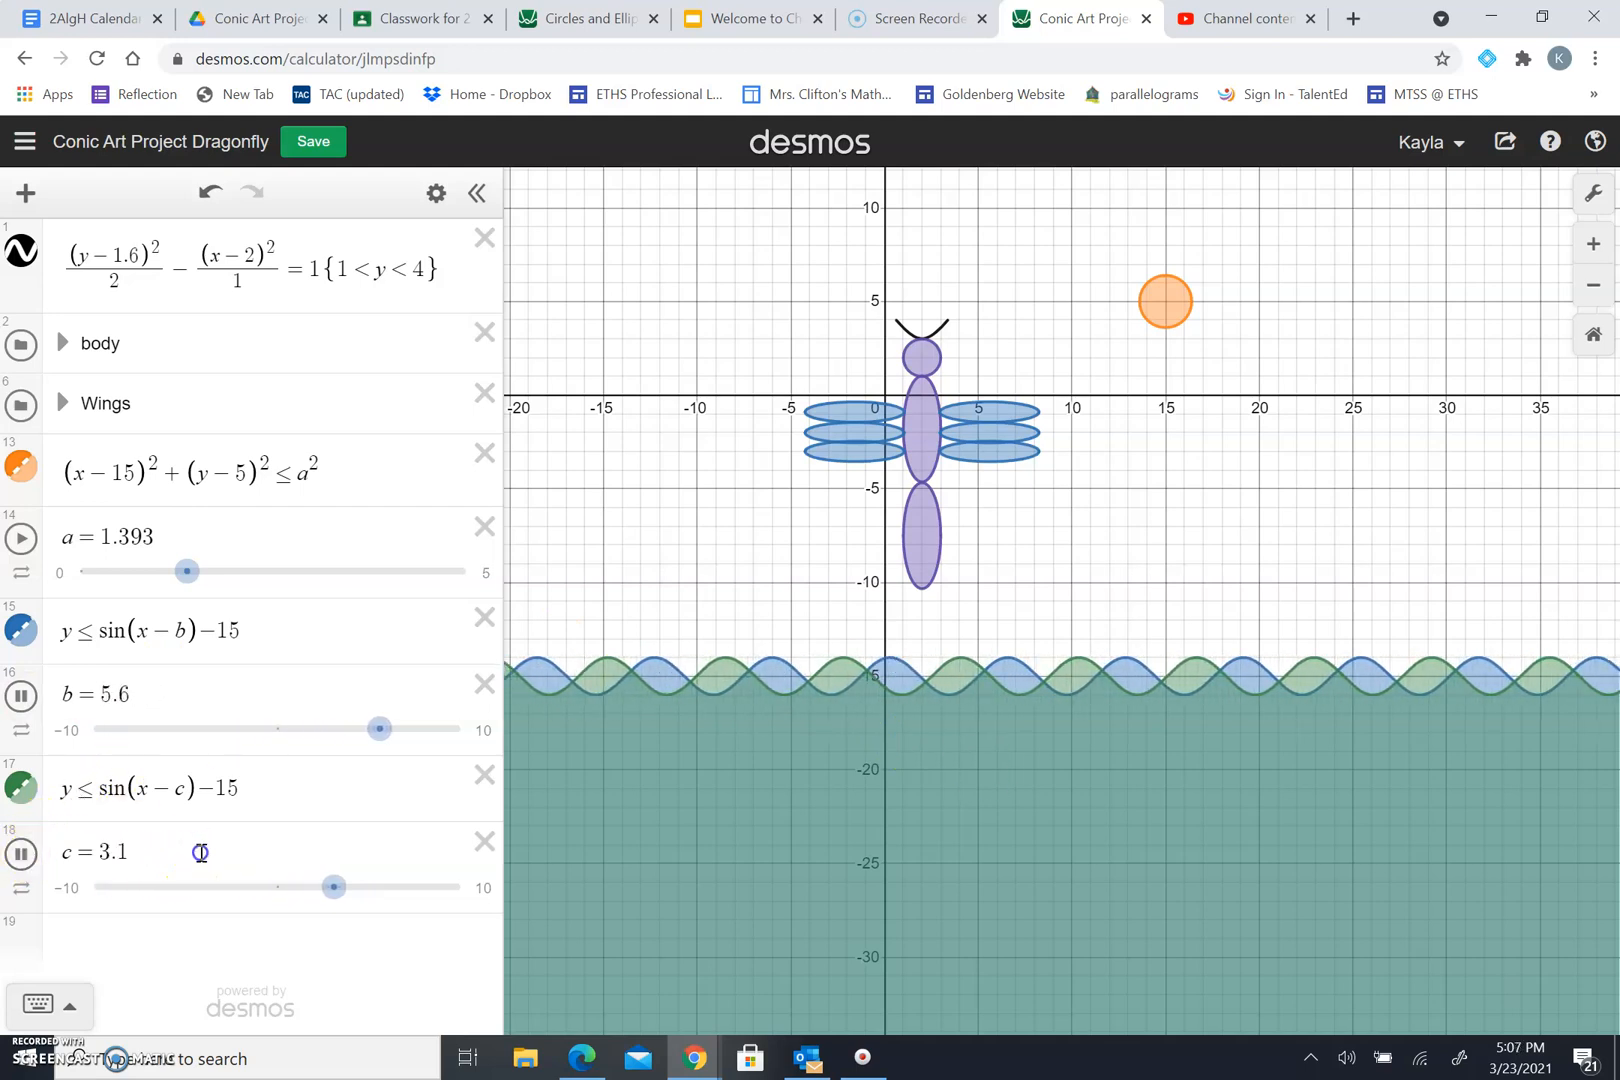
Pause sliders b and c and limit slider b to the range -10 to 10.
{"action": "left_click", "coordinate": [100, 882]}
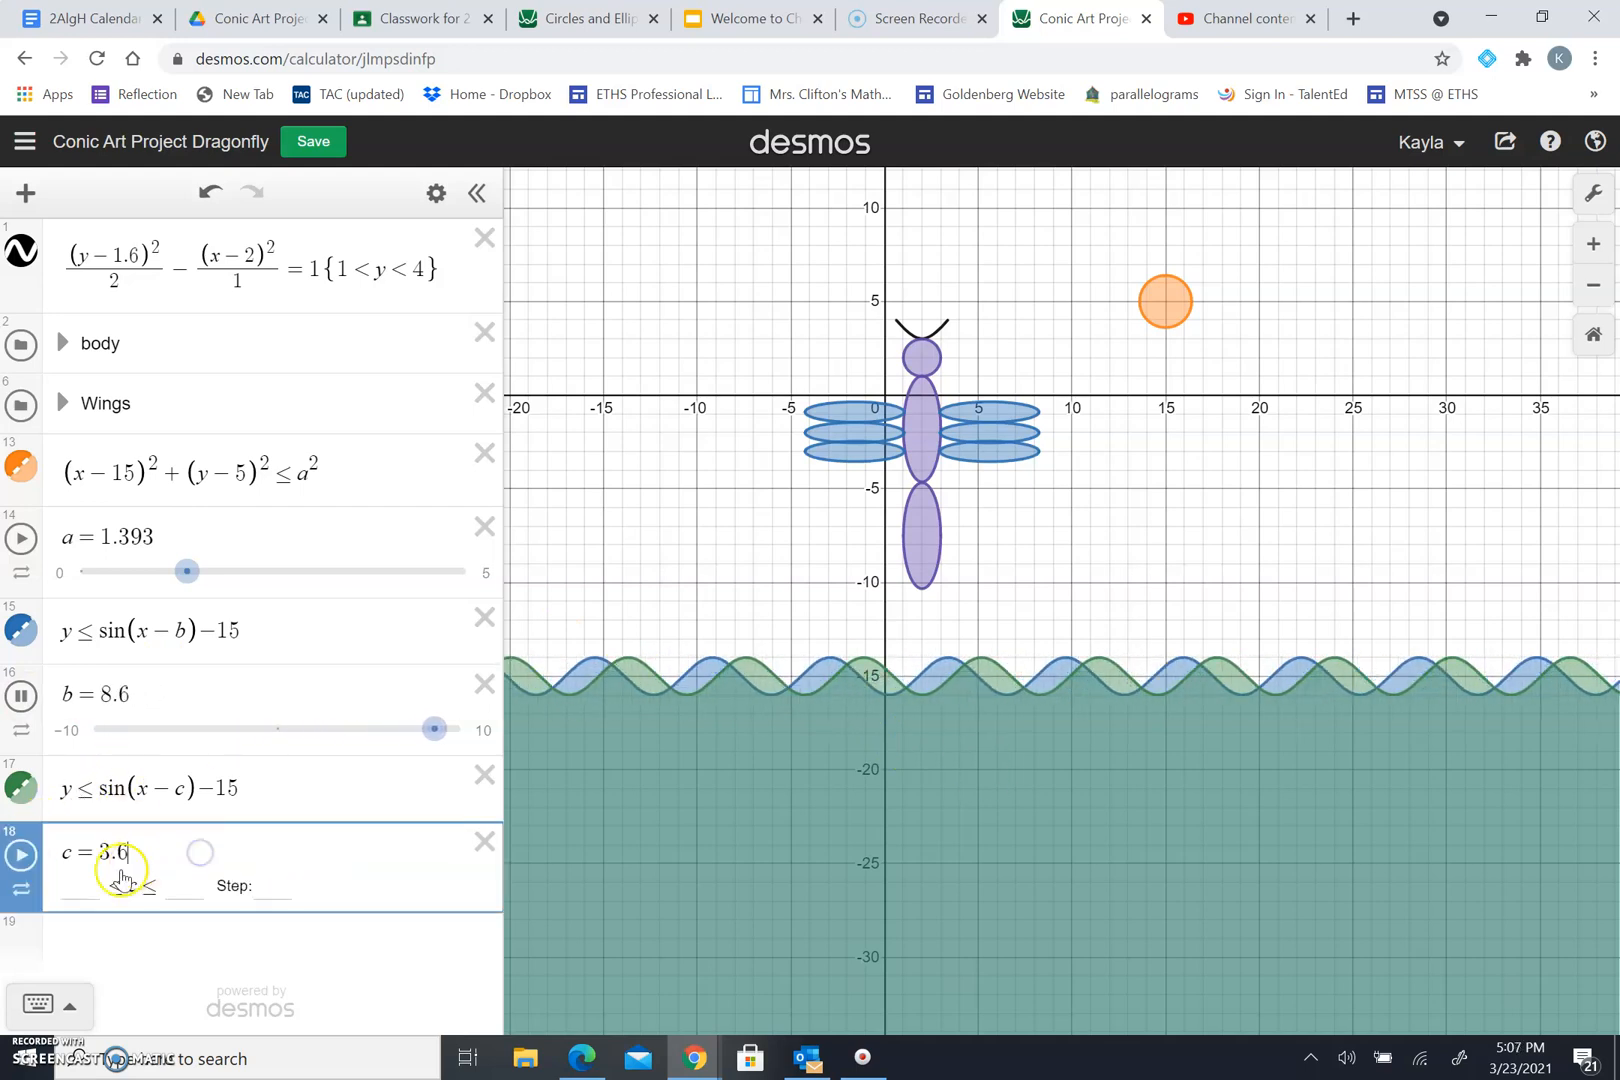
{"action": "left_click", "coordinate": [183, 688]}
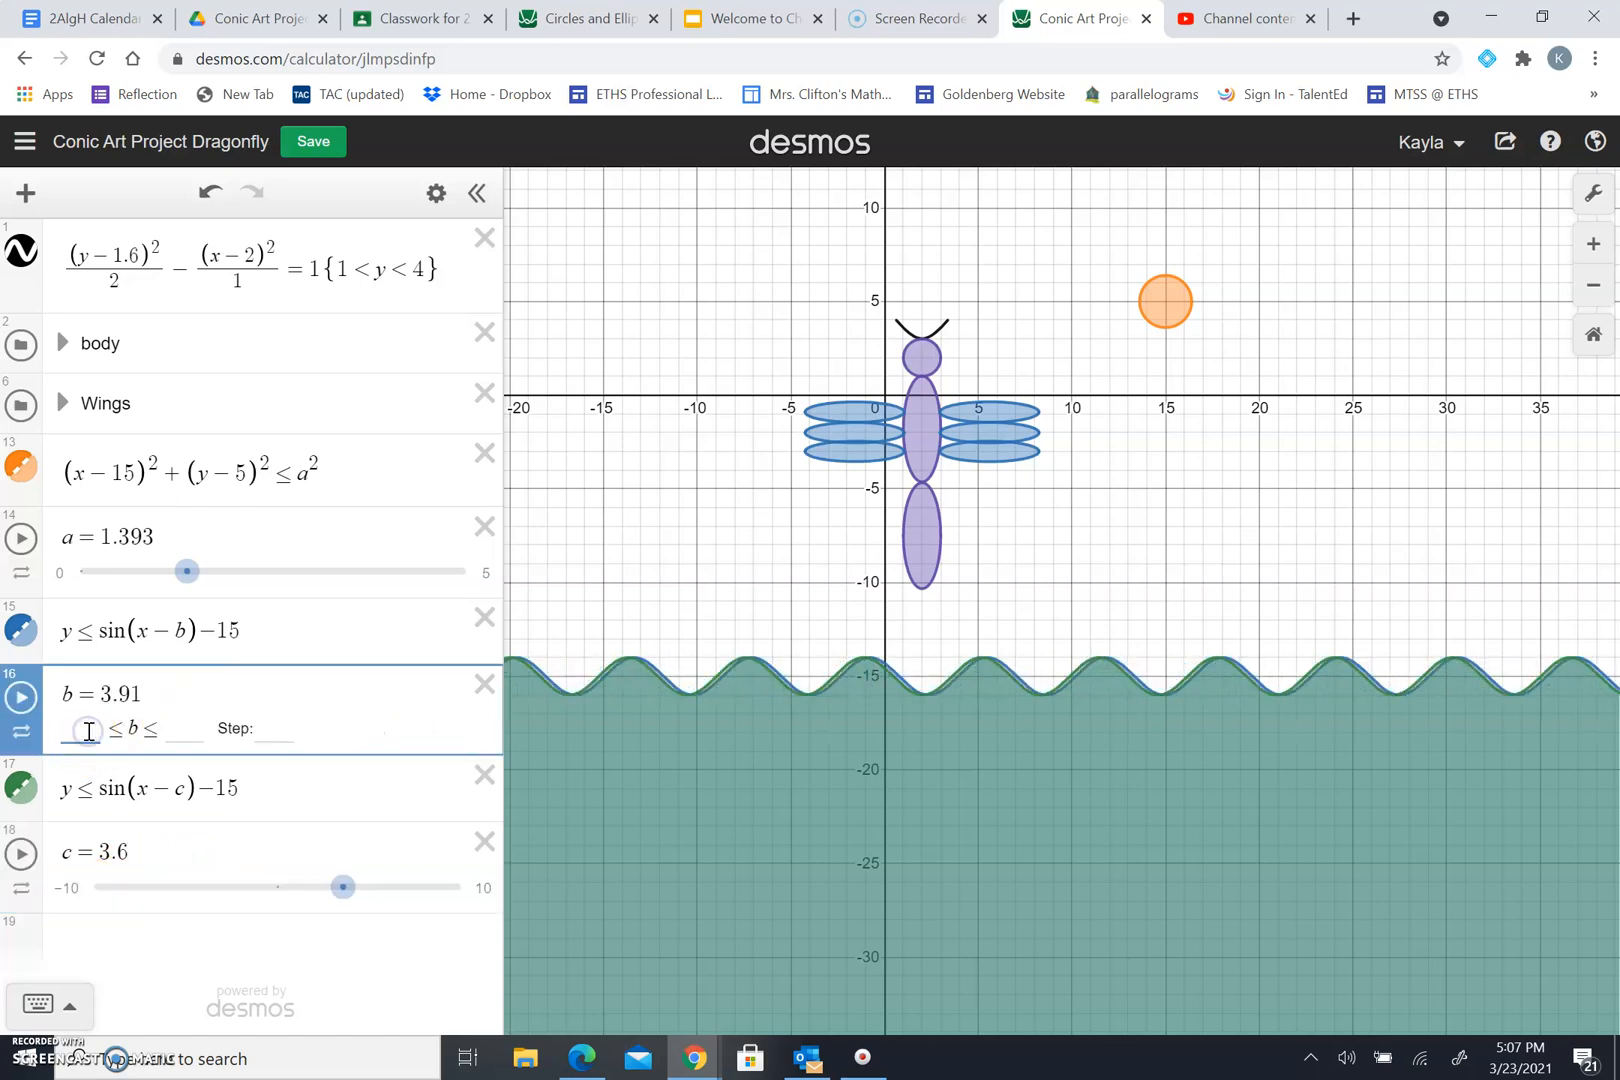
{"action": "type", "text": "-10"}
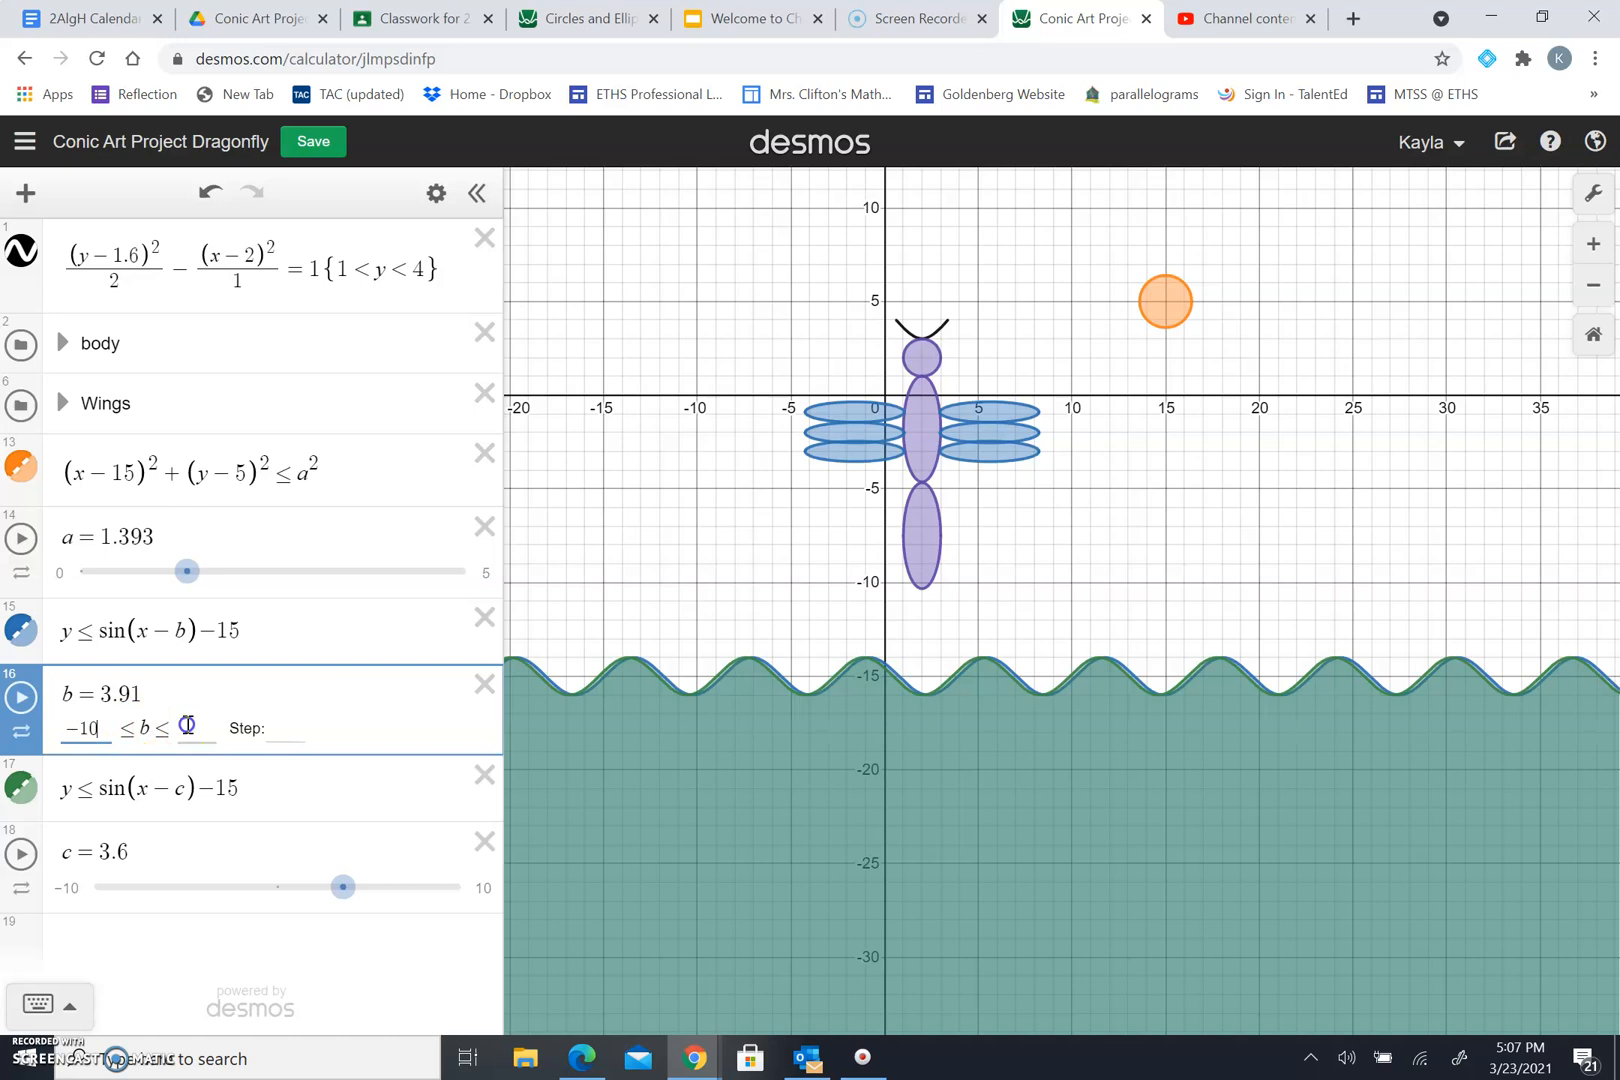
Limit slider c to the range -5 to 5 and animate sliders b and c together.
{"action": "left_click", "coordinate": [197, 857]}
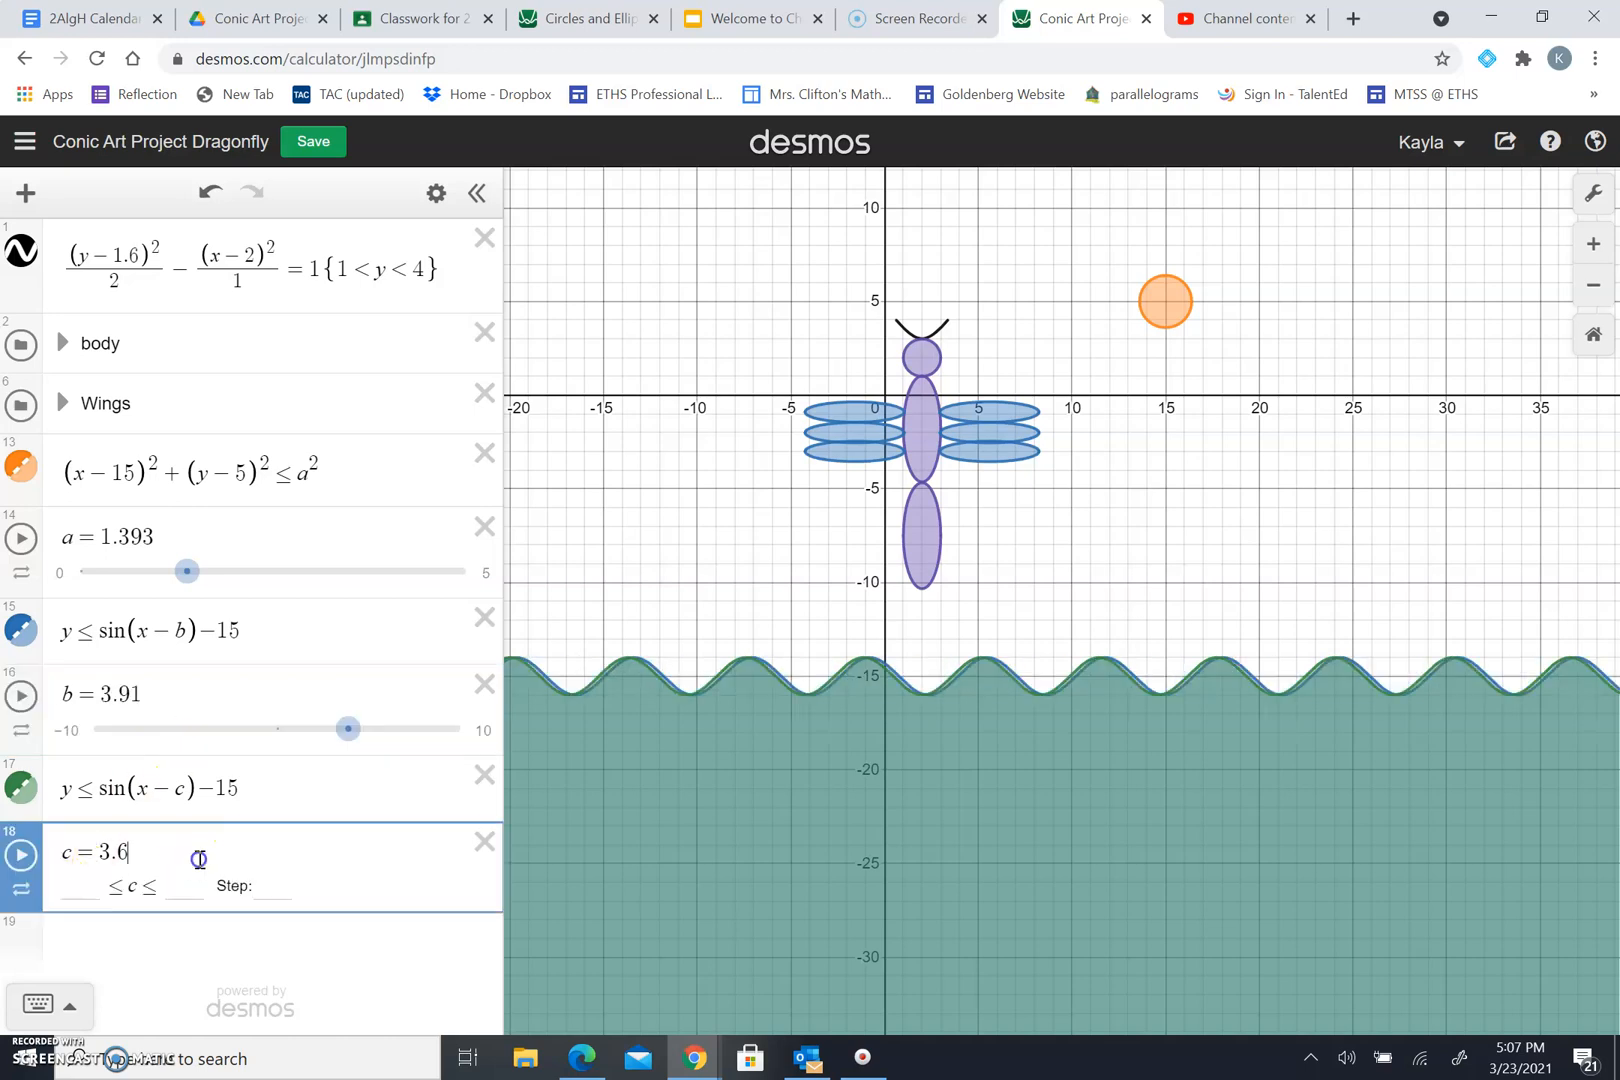
{"action": "left_click", "coordinate": [83, 885]}
{"action": "type", "text": "-5"}
{"action": "left_click", "coordinate": [180, 885]}
{"action": "type", "text": "10"}
{"action": "left_click", "coordinate": [21, 855]}
{"action": "left_click", "coordinate": [21, 695]}
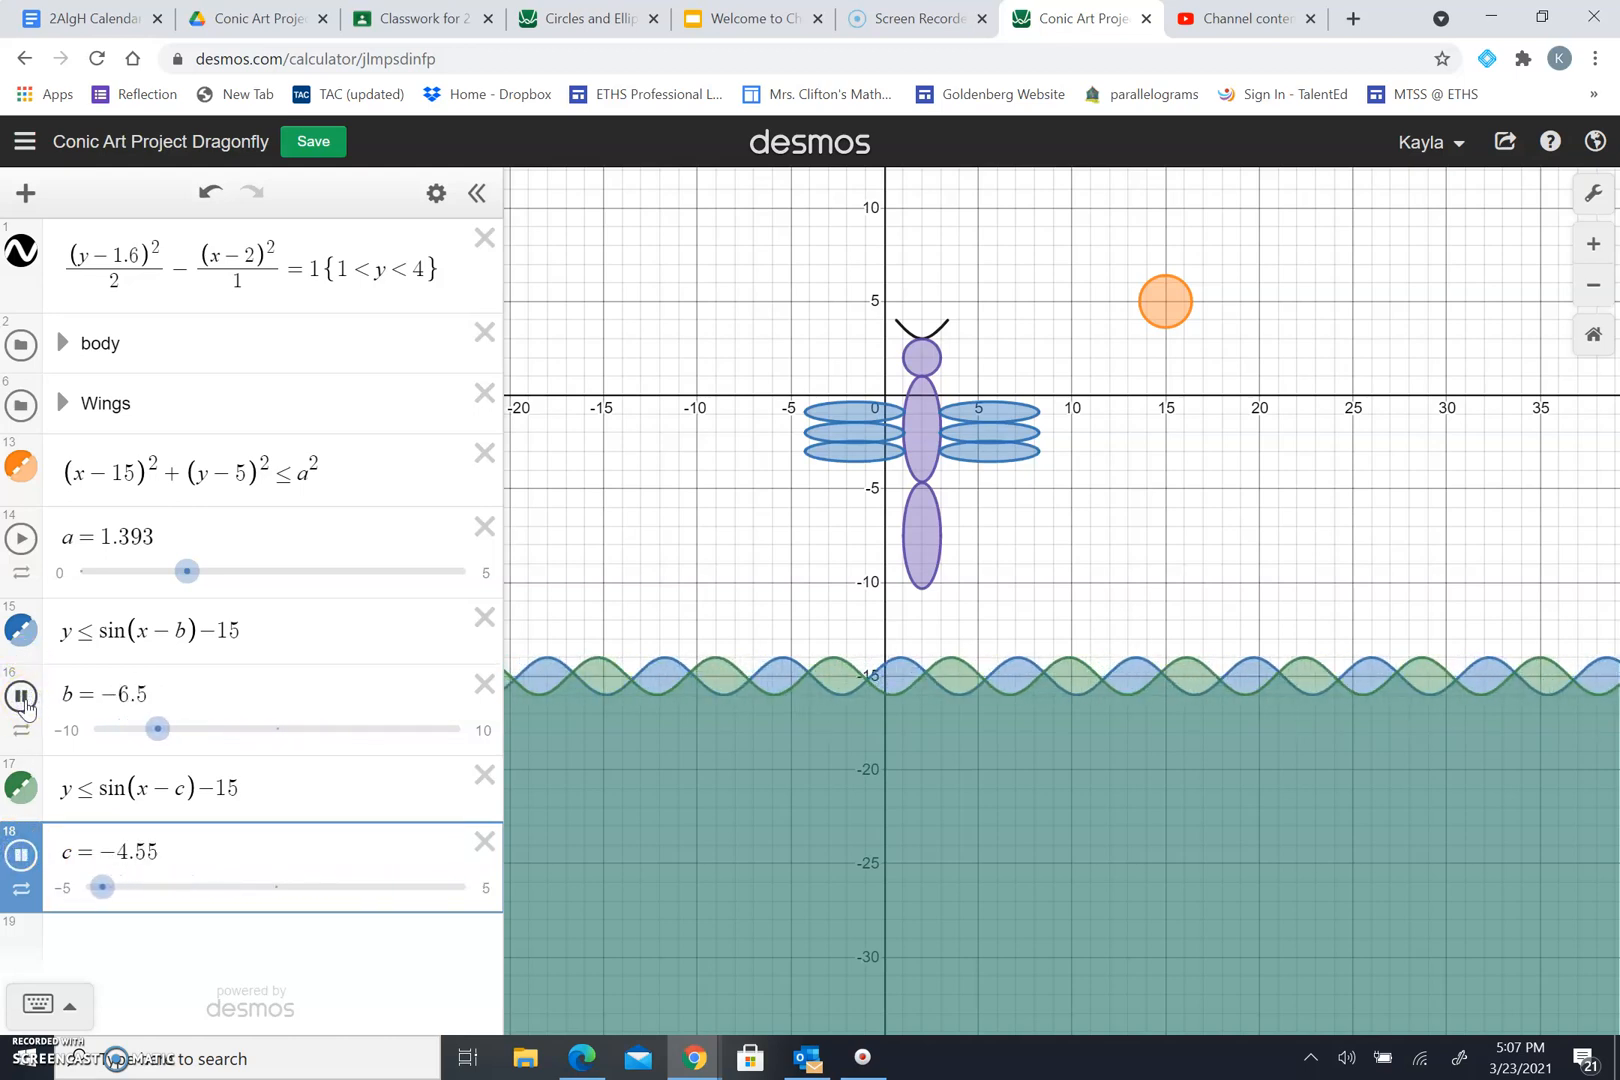
Pause sliders b and c, and delete slider c together with the green wave y ≤ sin(x-c)-15.
{"action": "left_click", "coordinate": [21, 695]}
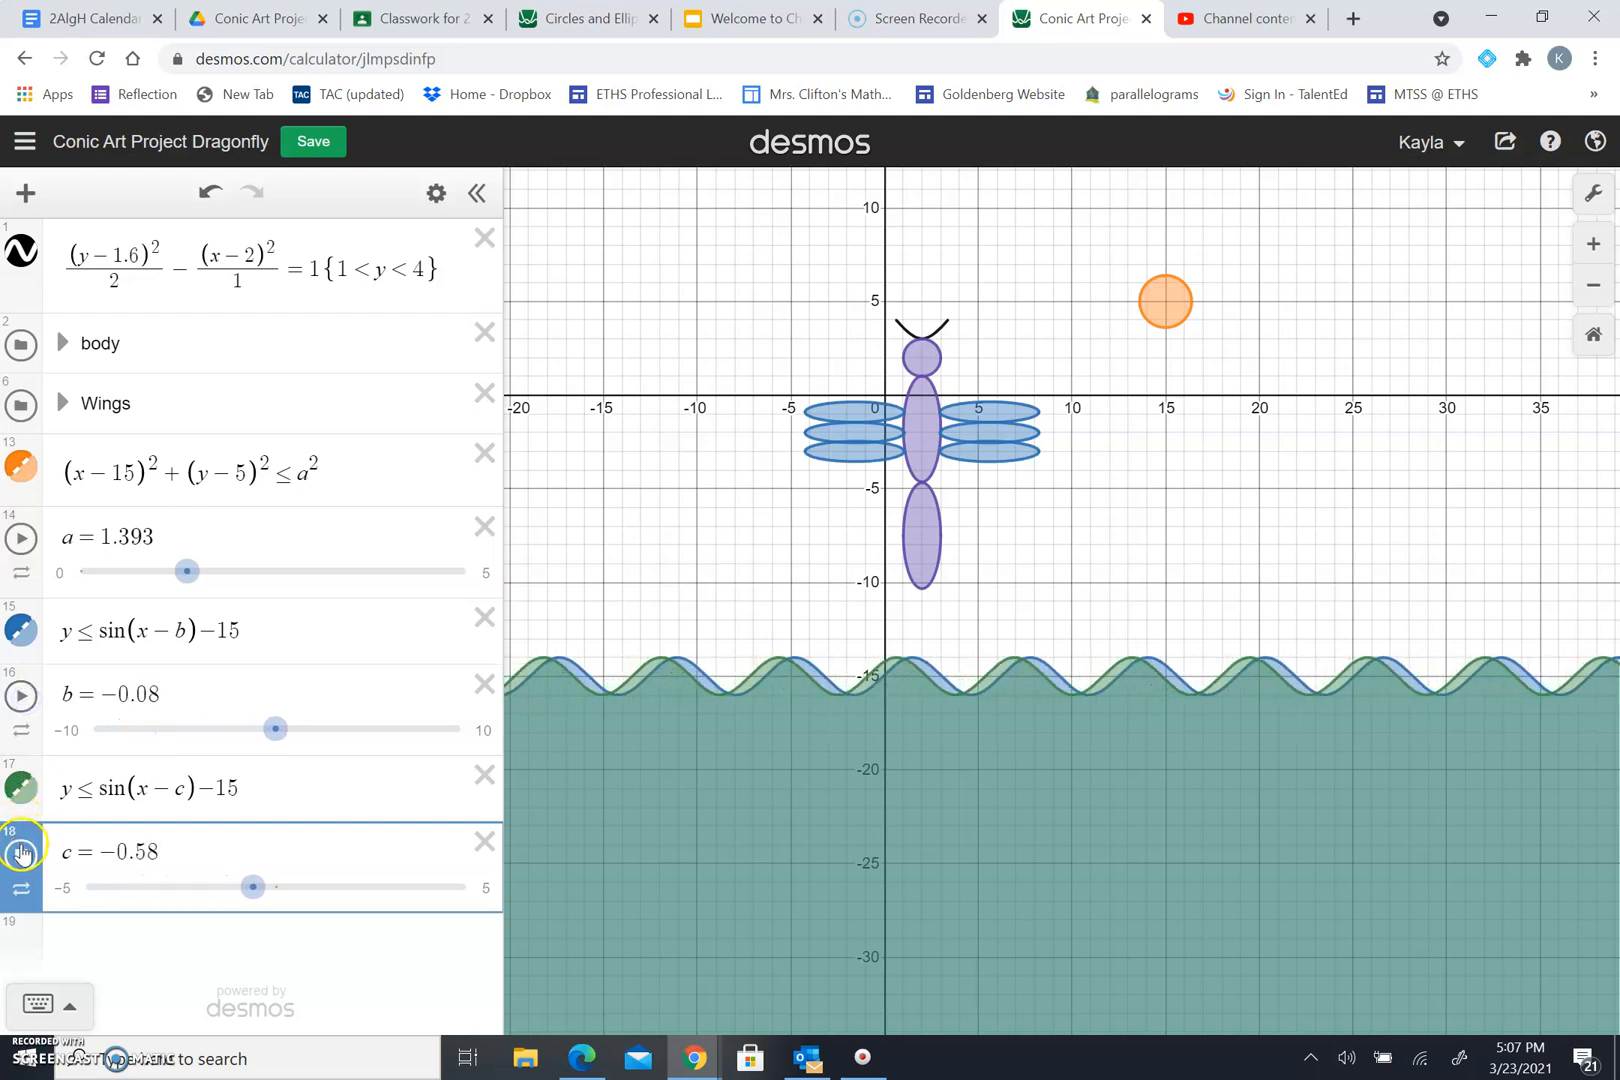
{"action": "left_click", "coordinate": [21, 855]}
{"action": "left_click", "coordinate": [484, 842]}
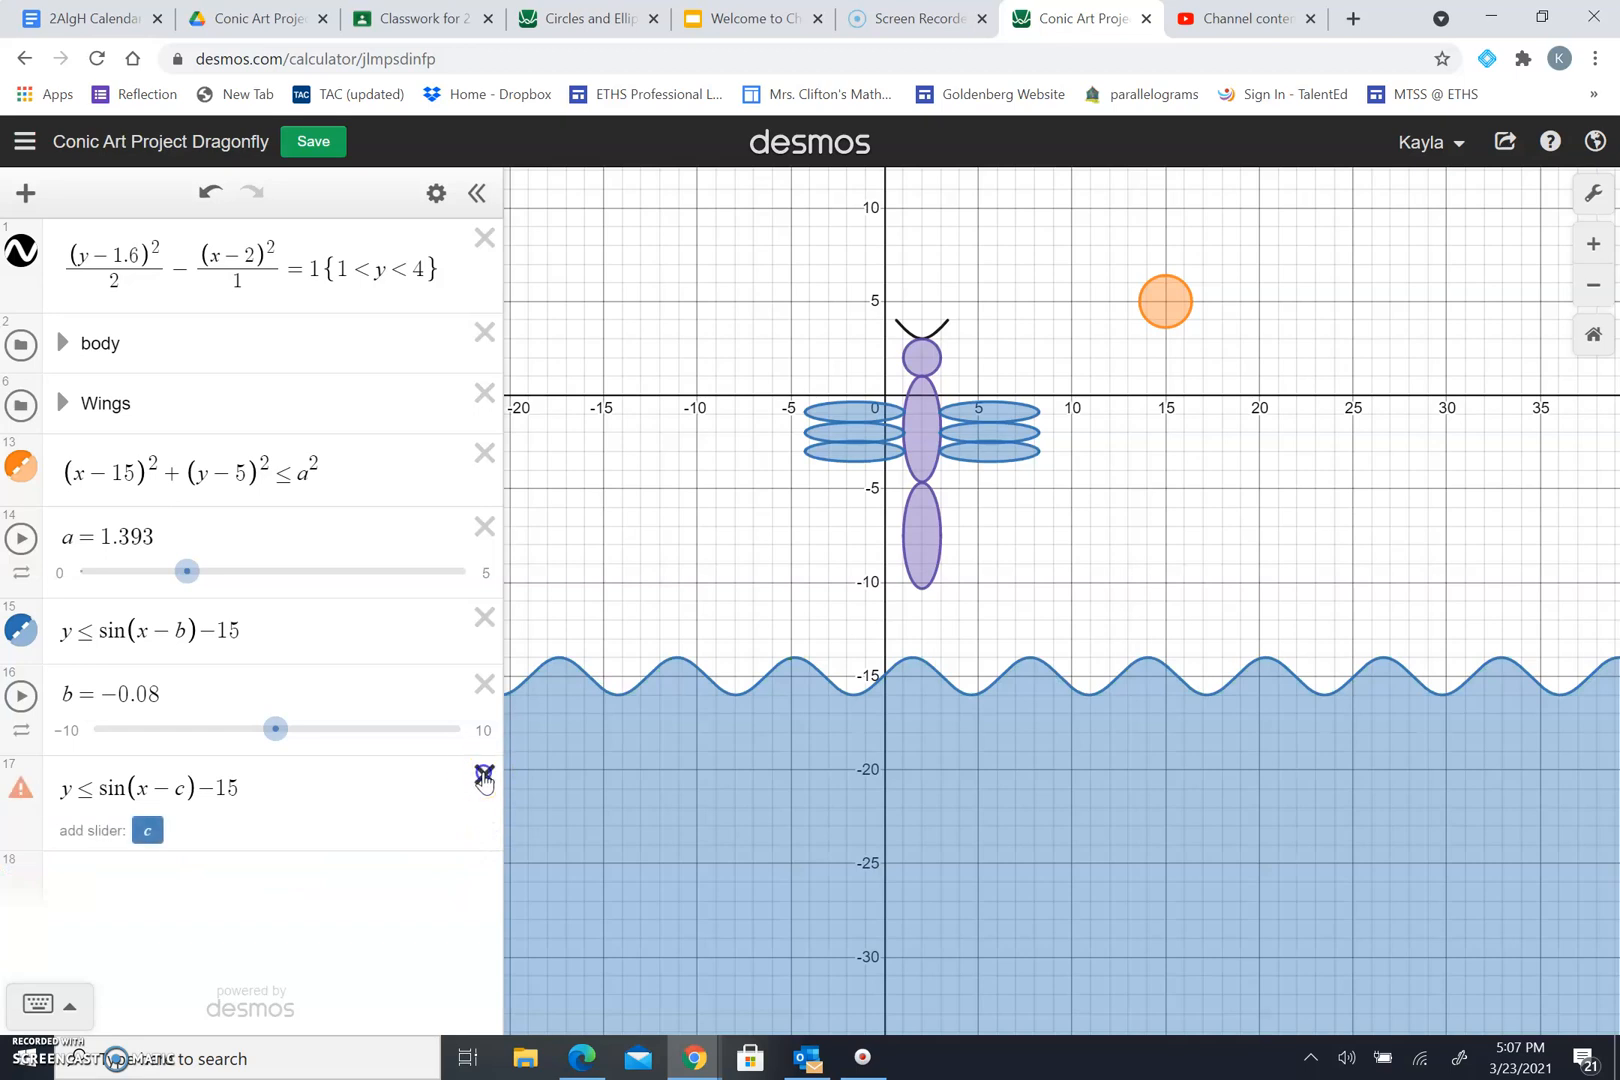
{"action": "left_click", "coordinate": [484, 775]}
Rewrite the blue wave inequality as y ≤ sin(x)-b so that slider b controls its vertical shift.
{"action": "left_click", "coordinate": [187, 632]}
{"action": "key", "text": "BackSpace"}
{"action": "key", "text": "BackSpace"}
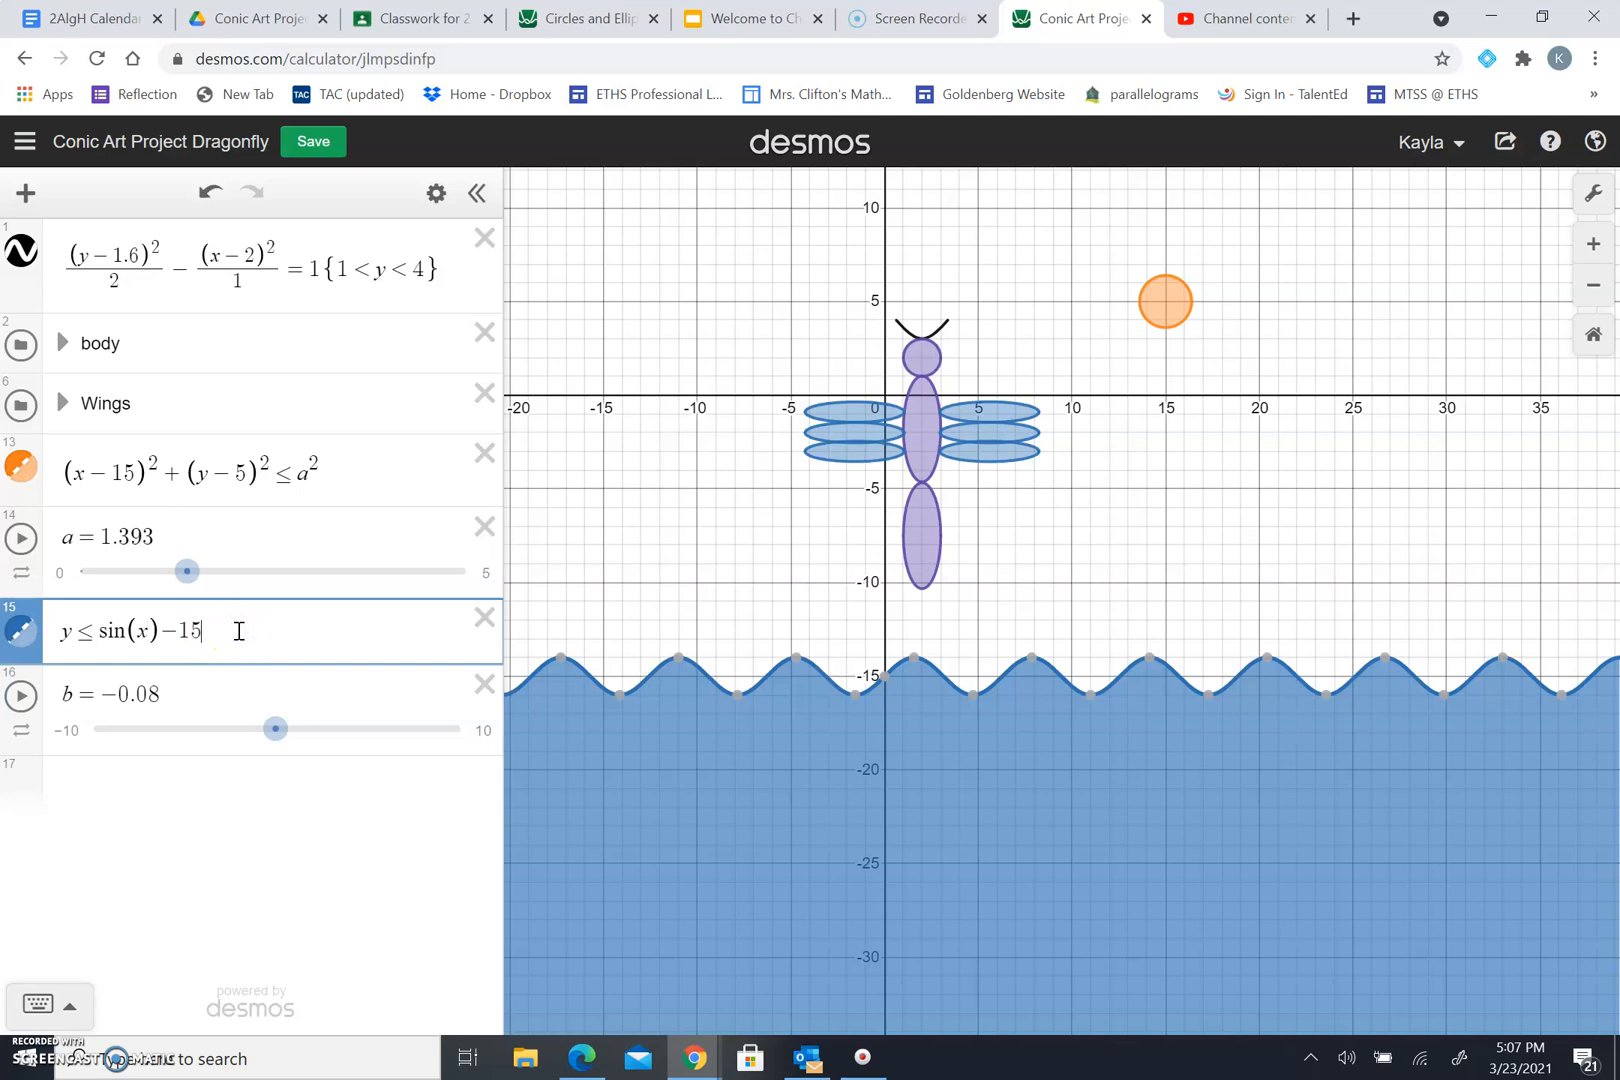
{"action": "key", "text": "BackSpace"}
{"action": "key", "text": "BackSpace"}
{"action": "type", "text": "b"}
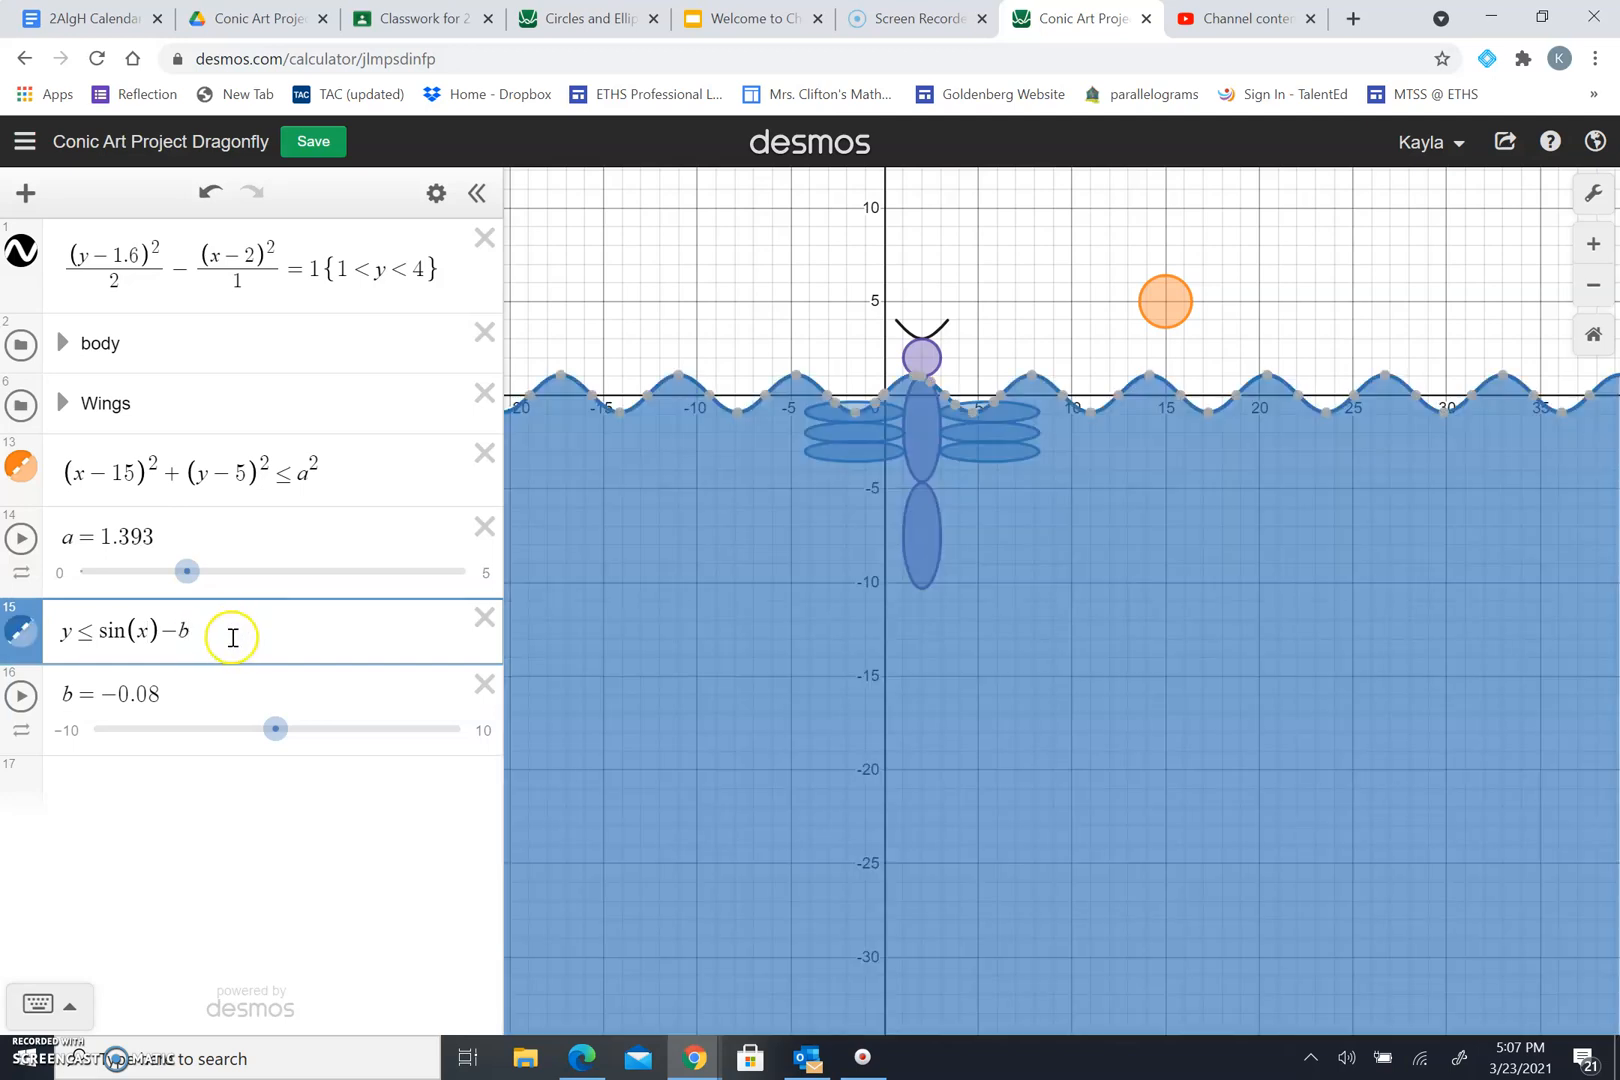
Try 4, 5, 7, 9 and 10 as slider b's lower limit, and settle on 12.
{"action": "left_click", "coordinate": [179, 699]}
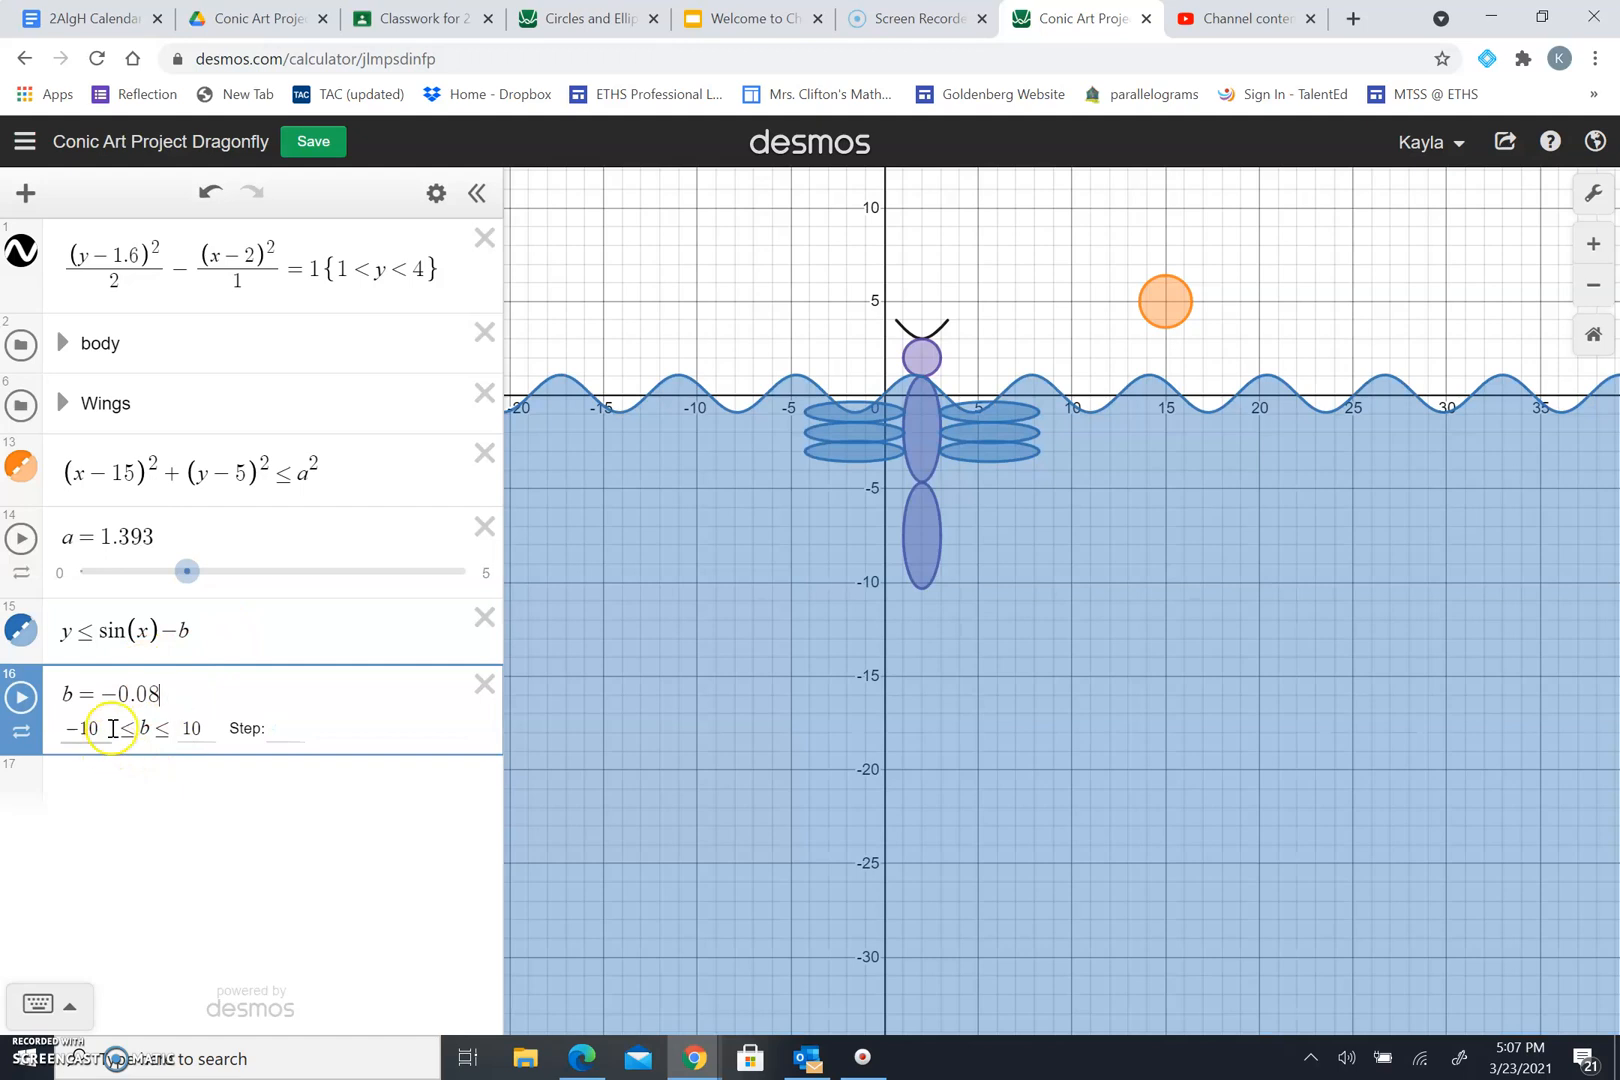
{"action": "key", "text": "BackSpace"}
{"action": "key", "text": "BackSpace"}
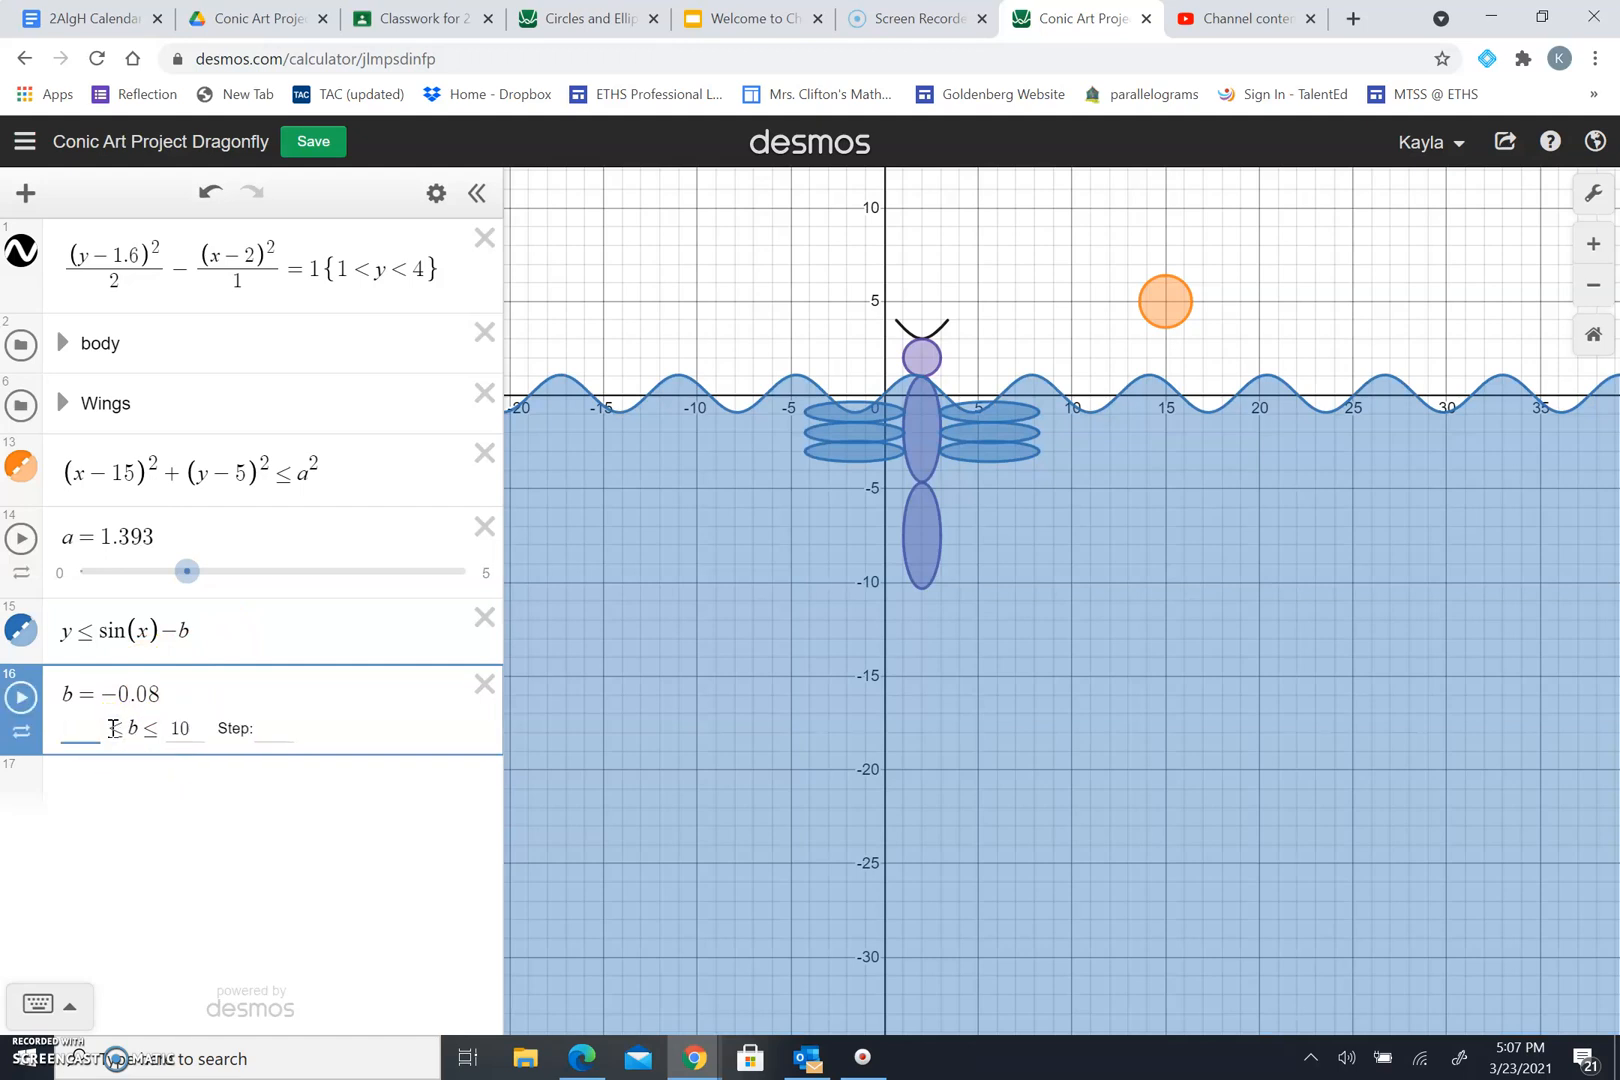
{"action": "type", "text": "1"}
{"action": "key", "text": "BackSpace"}
{"action": "type", "text": "4"}
{"action": "key", "text": "BackSpace"}
{"action": "type", "text": "5"}
{"action": "key", "text": "BackSpace"}
{"action": "type", "text": "7"}
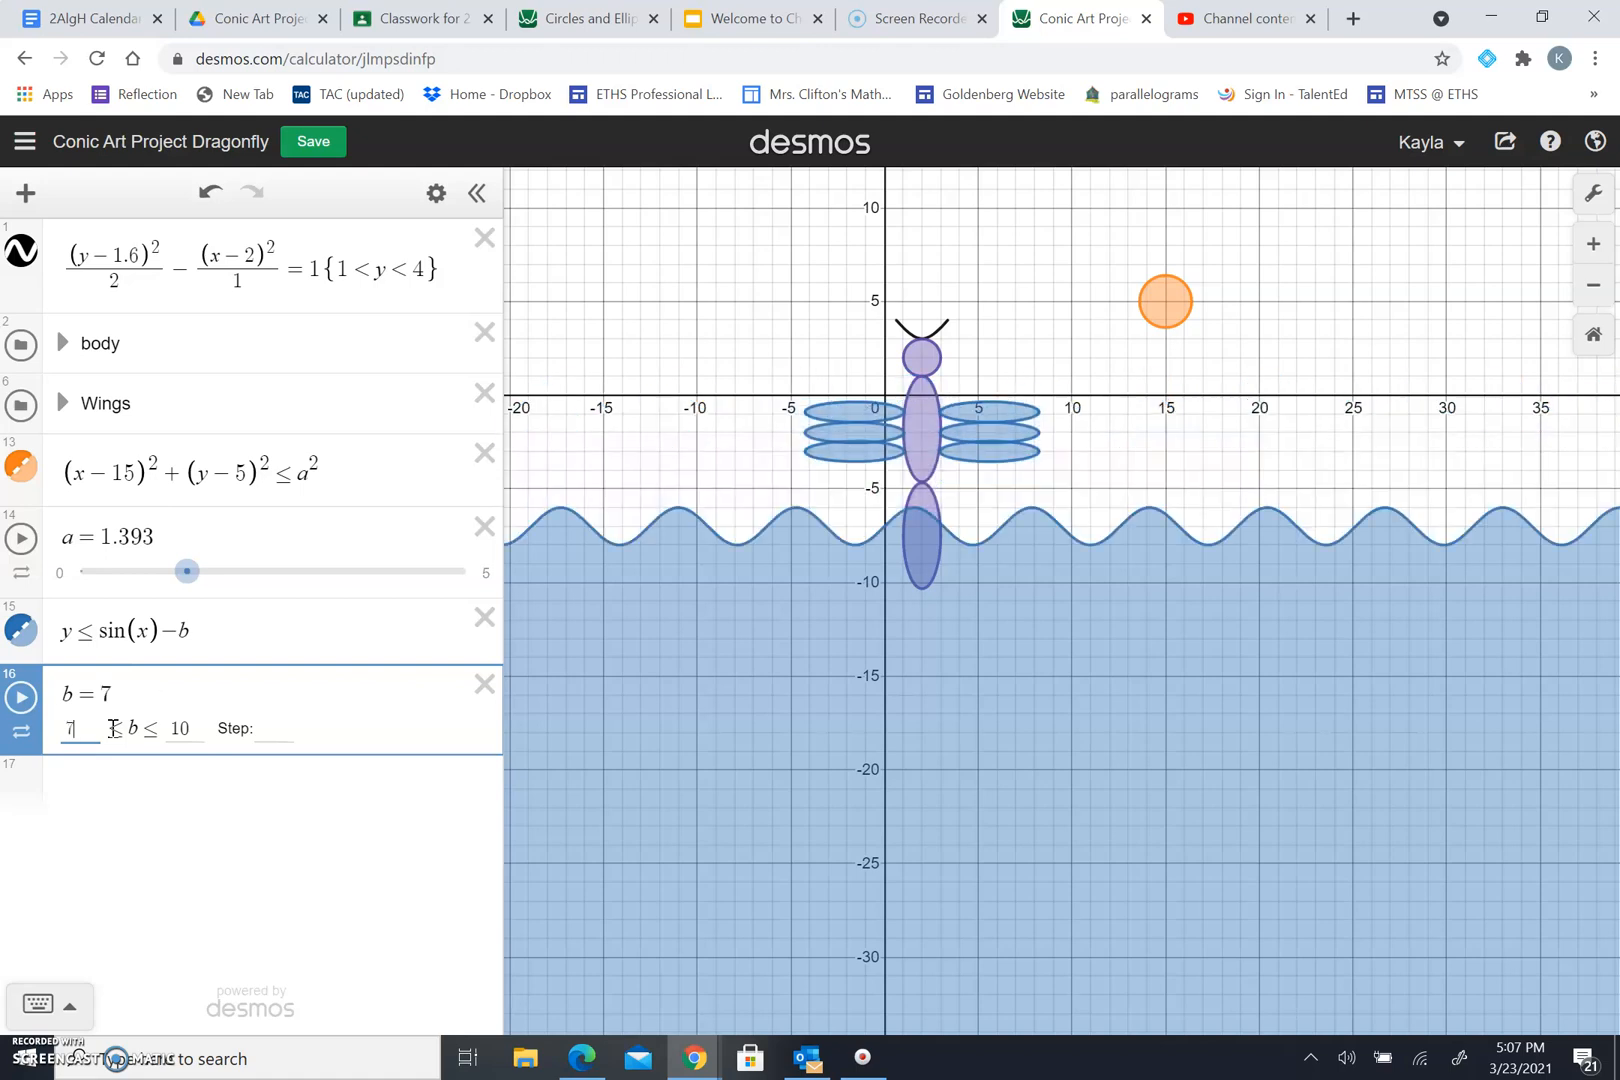
{"action": "key", "text": "BackSpace"}
{"action": "type", "text": "9"}
{"action": "key", "text": "BackSpace"}
{"action": "type", "text": "10"}
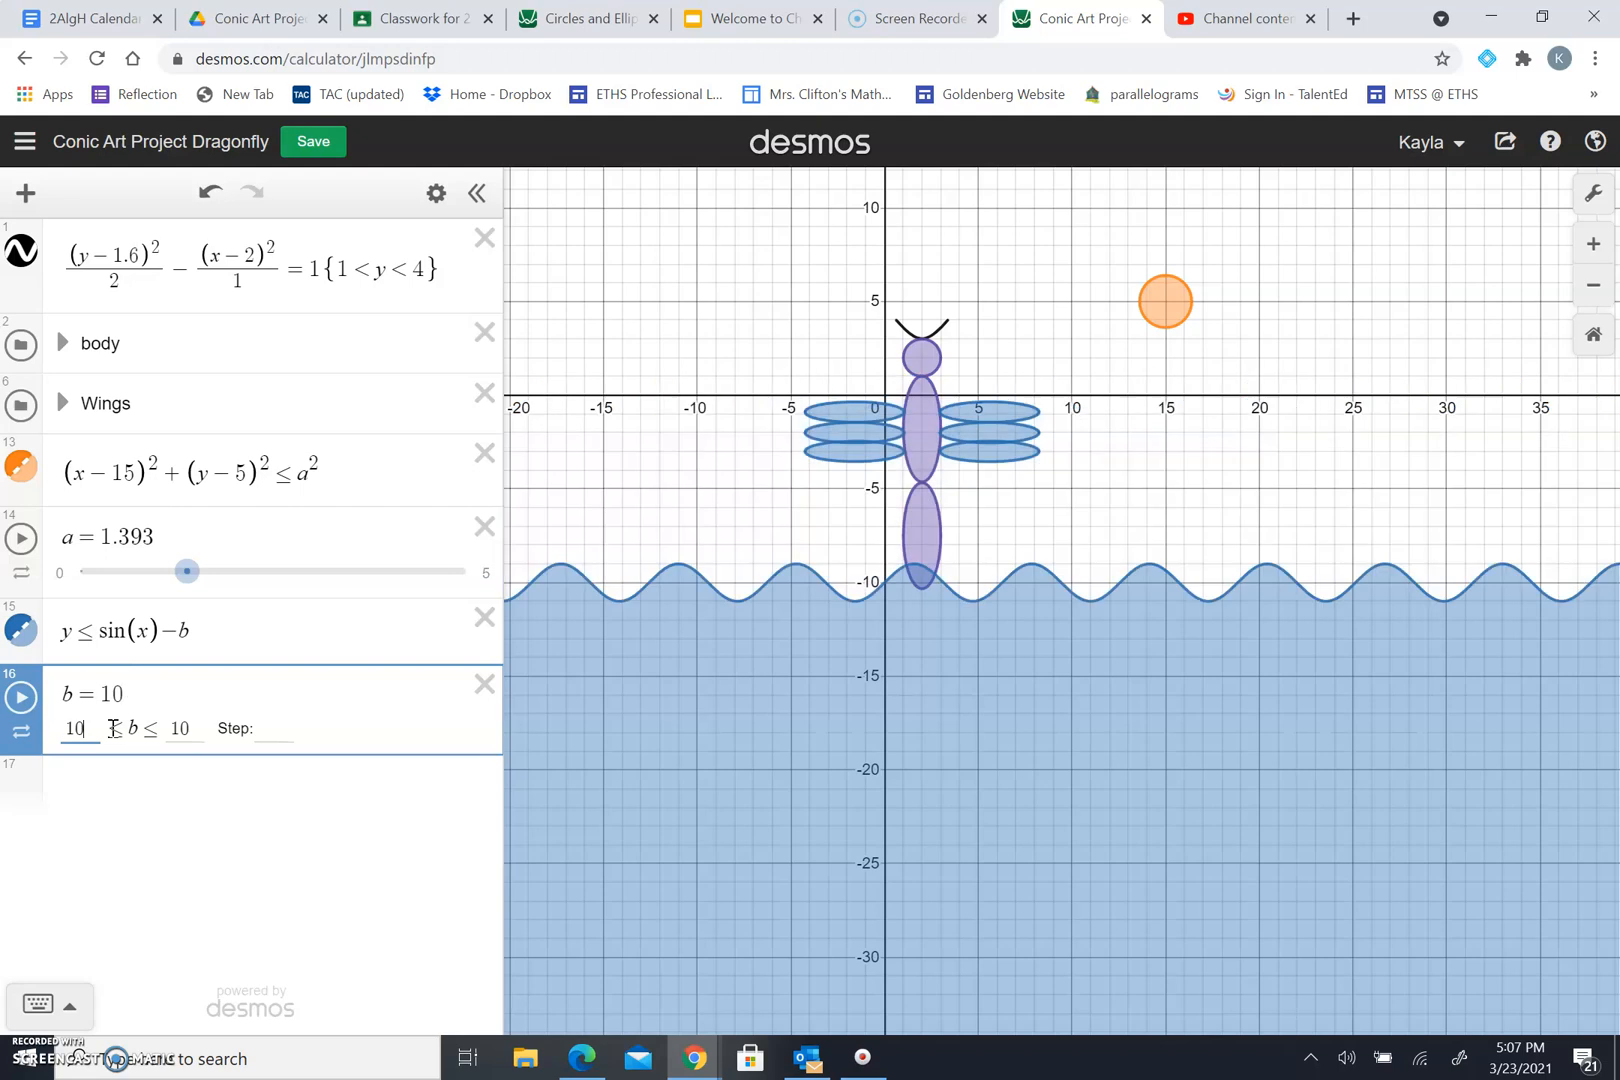
{"action": "key", "text": "BackSpace"}
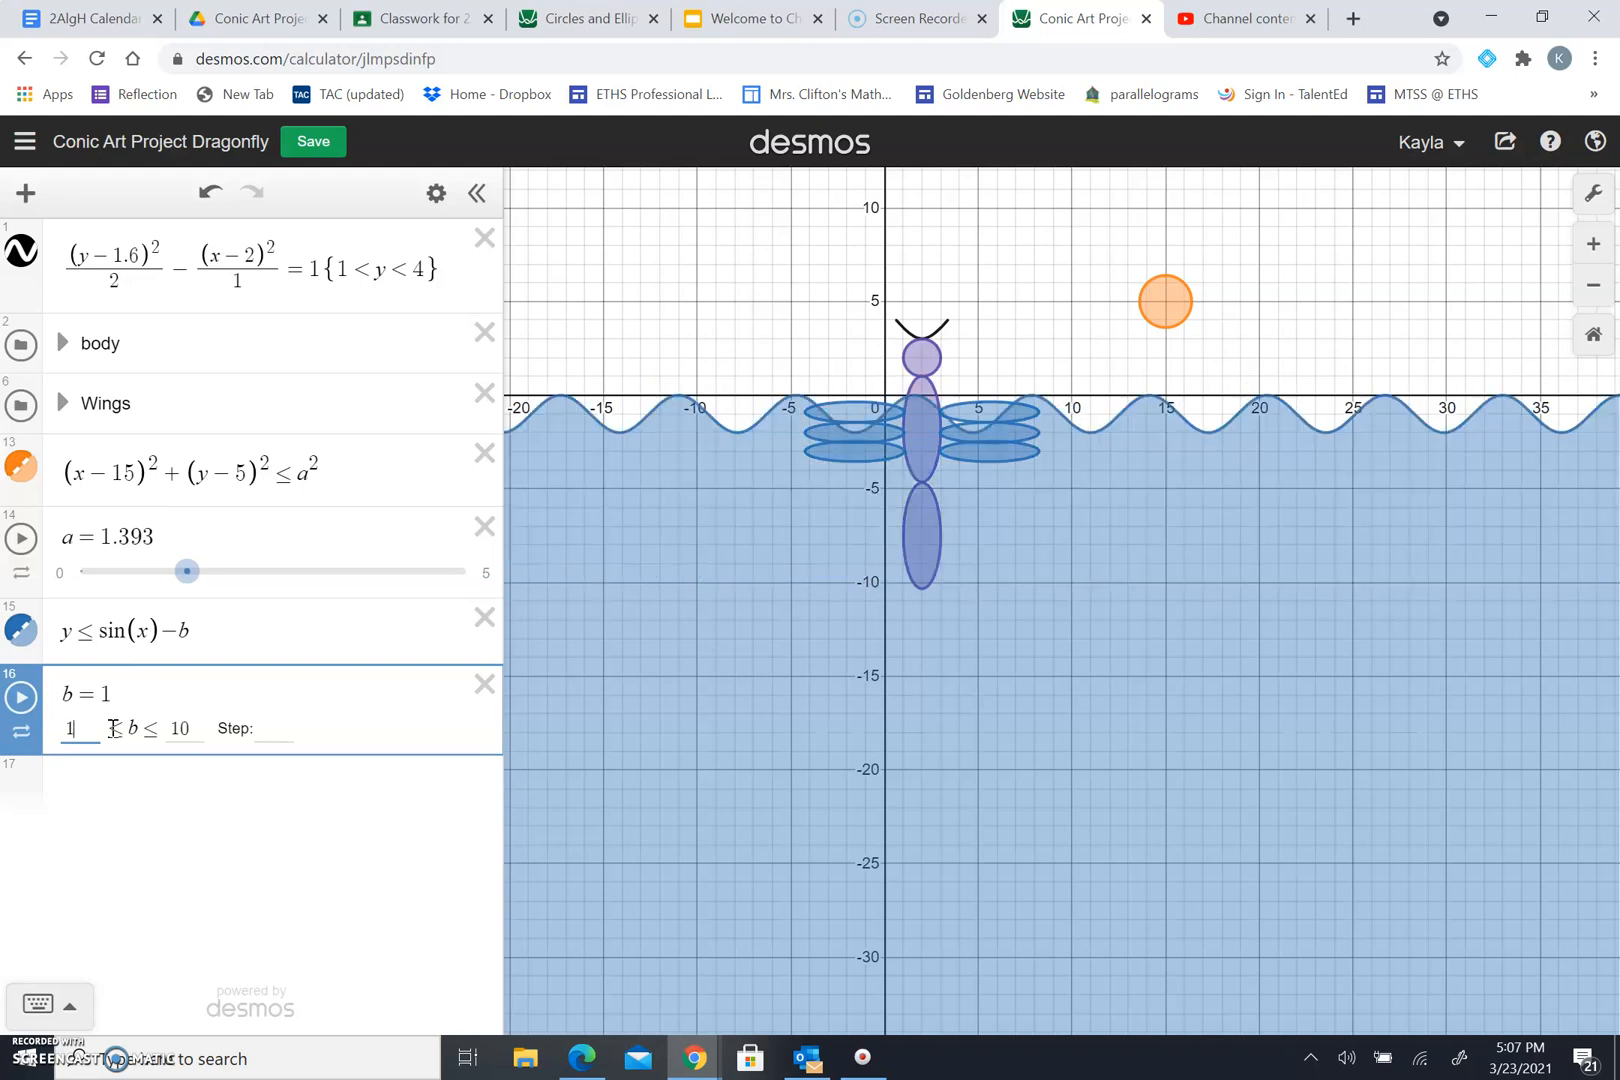
{"action": "type", "text": "2"}
Set slider b's upper limit to 19 and animate the slider briefly to move the wave up and down.
{"action": "left_click", "coordinate": [187, 735]}
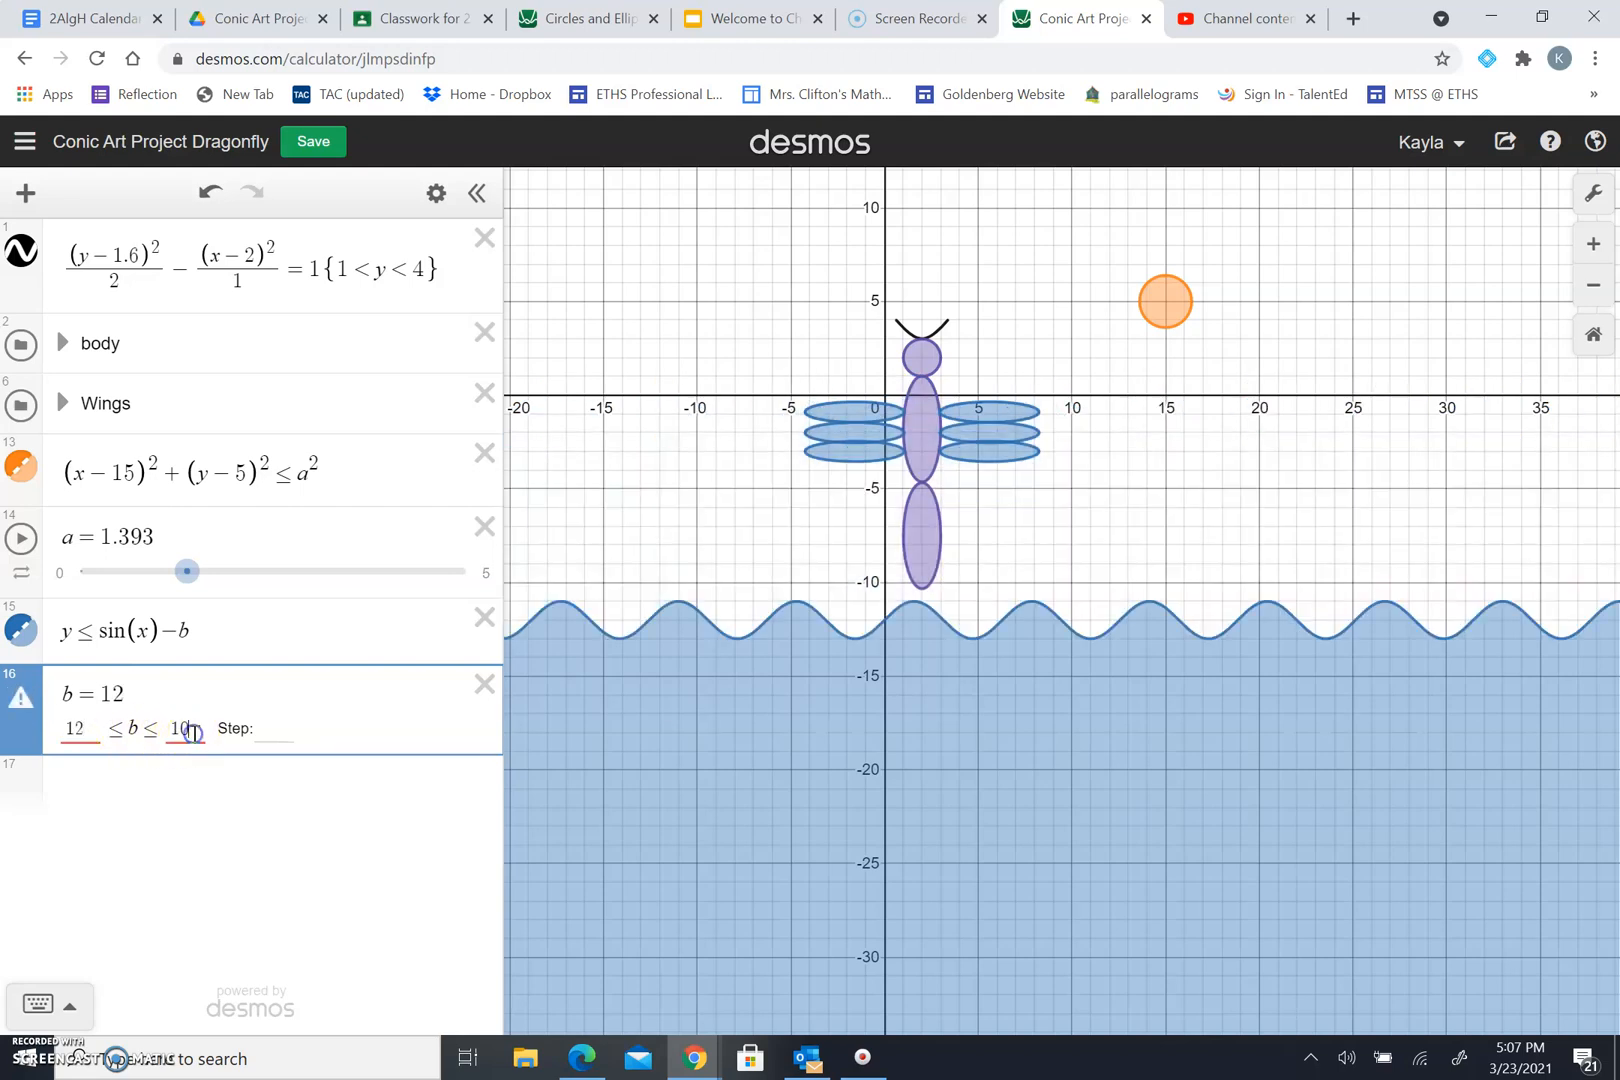
{"action": "key", "text": "BackSpace"}
{"action": "type", "text": "5"}
{"action": "left_click", "coordinate": [21, 697]}
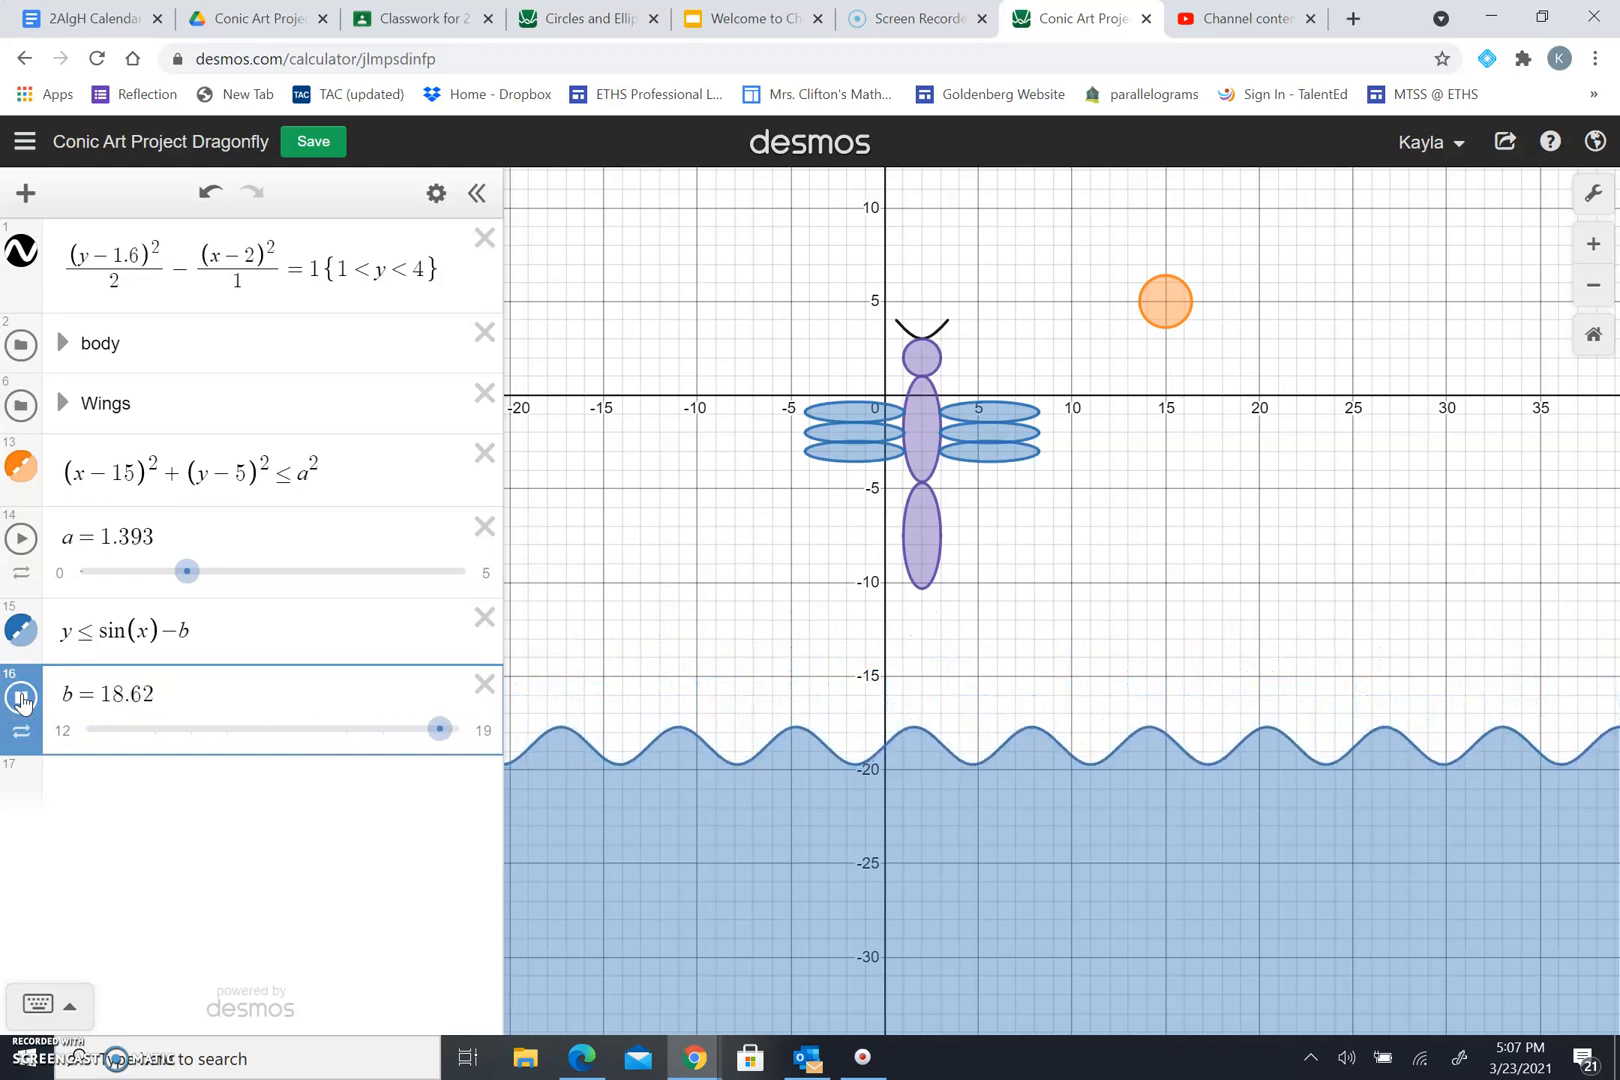
{"action": "left_click", "coordinate": [21, 697]}
Change the blue wave inequality to y ≤ b sin(x)-15 so that slider b controls its amplitude.
{"action": "left_click", "coordinate": [228, 639]}
{"action": "key", "text": "BackSpace"}
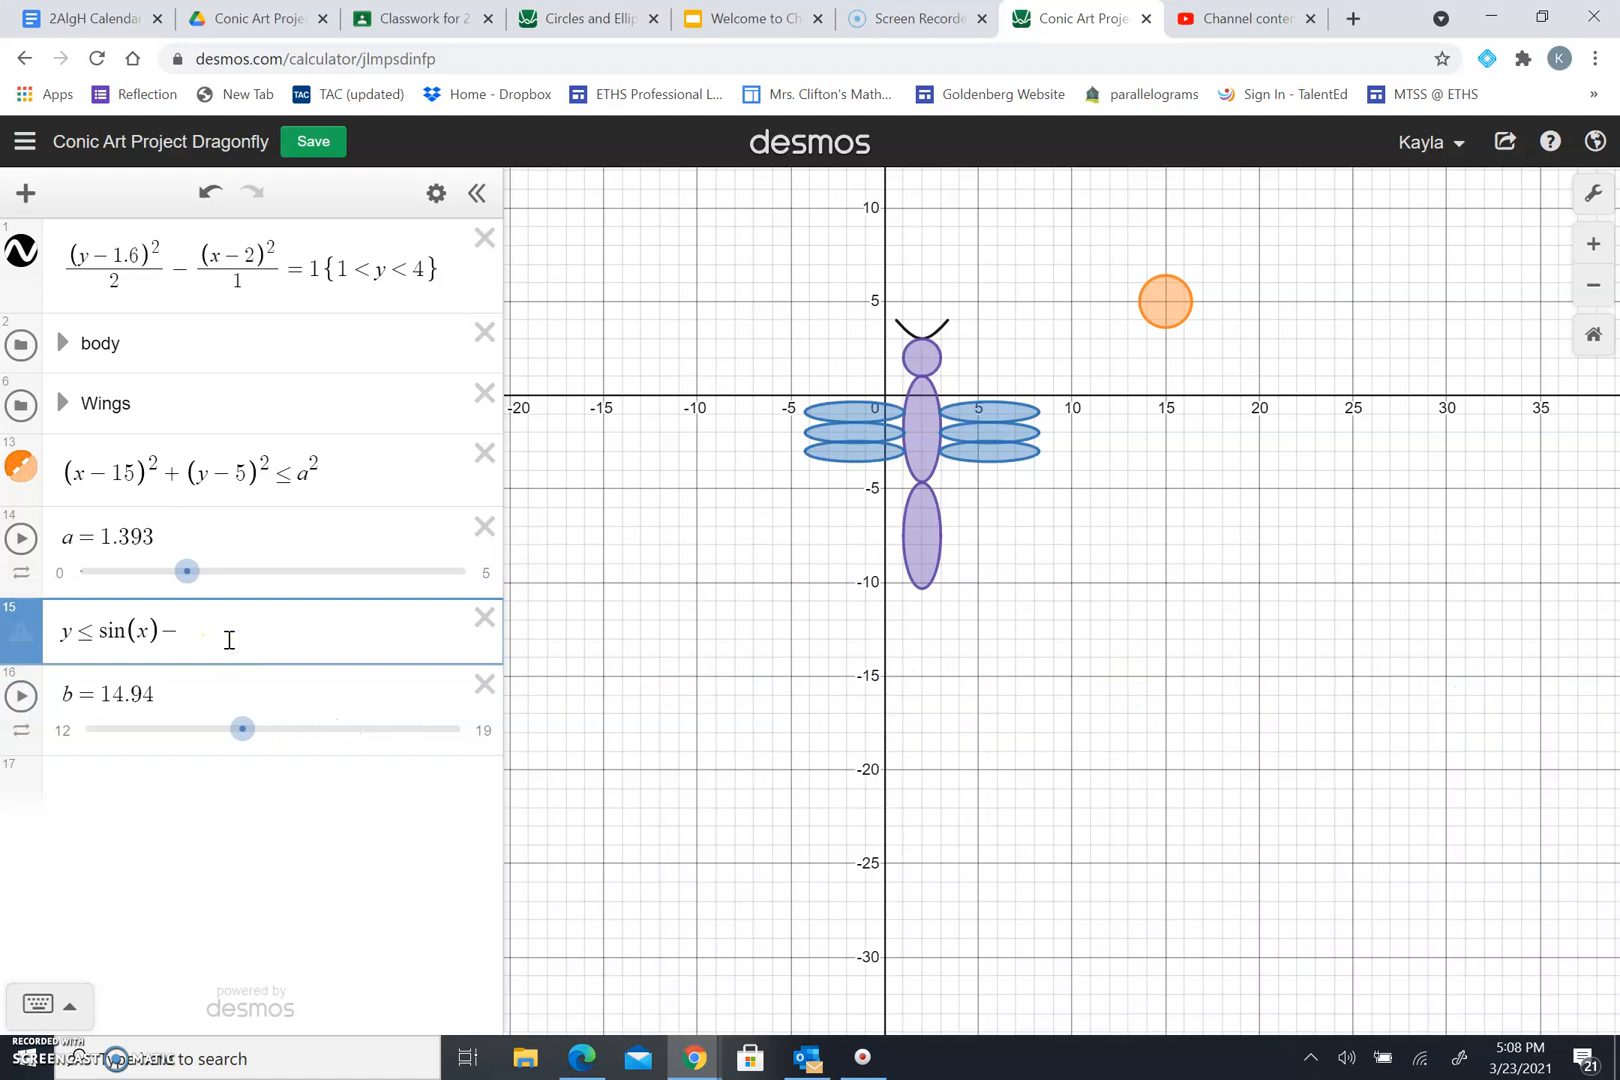
{"action": "type", "text": "15"}
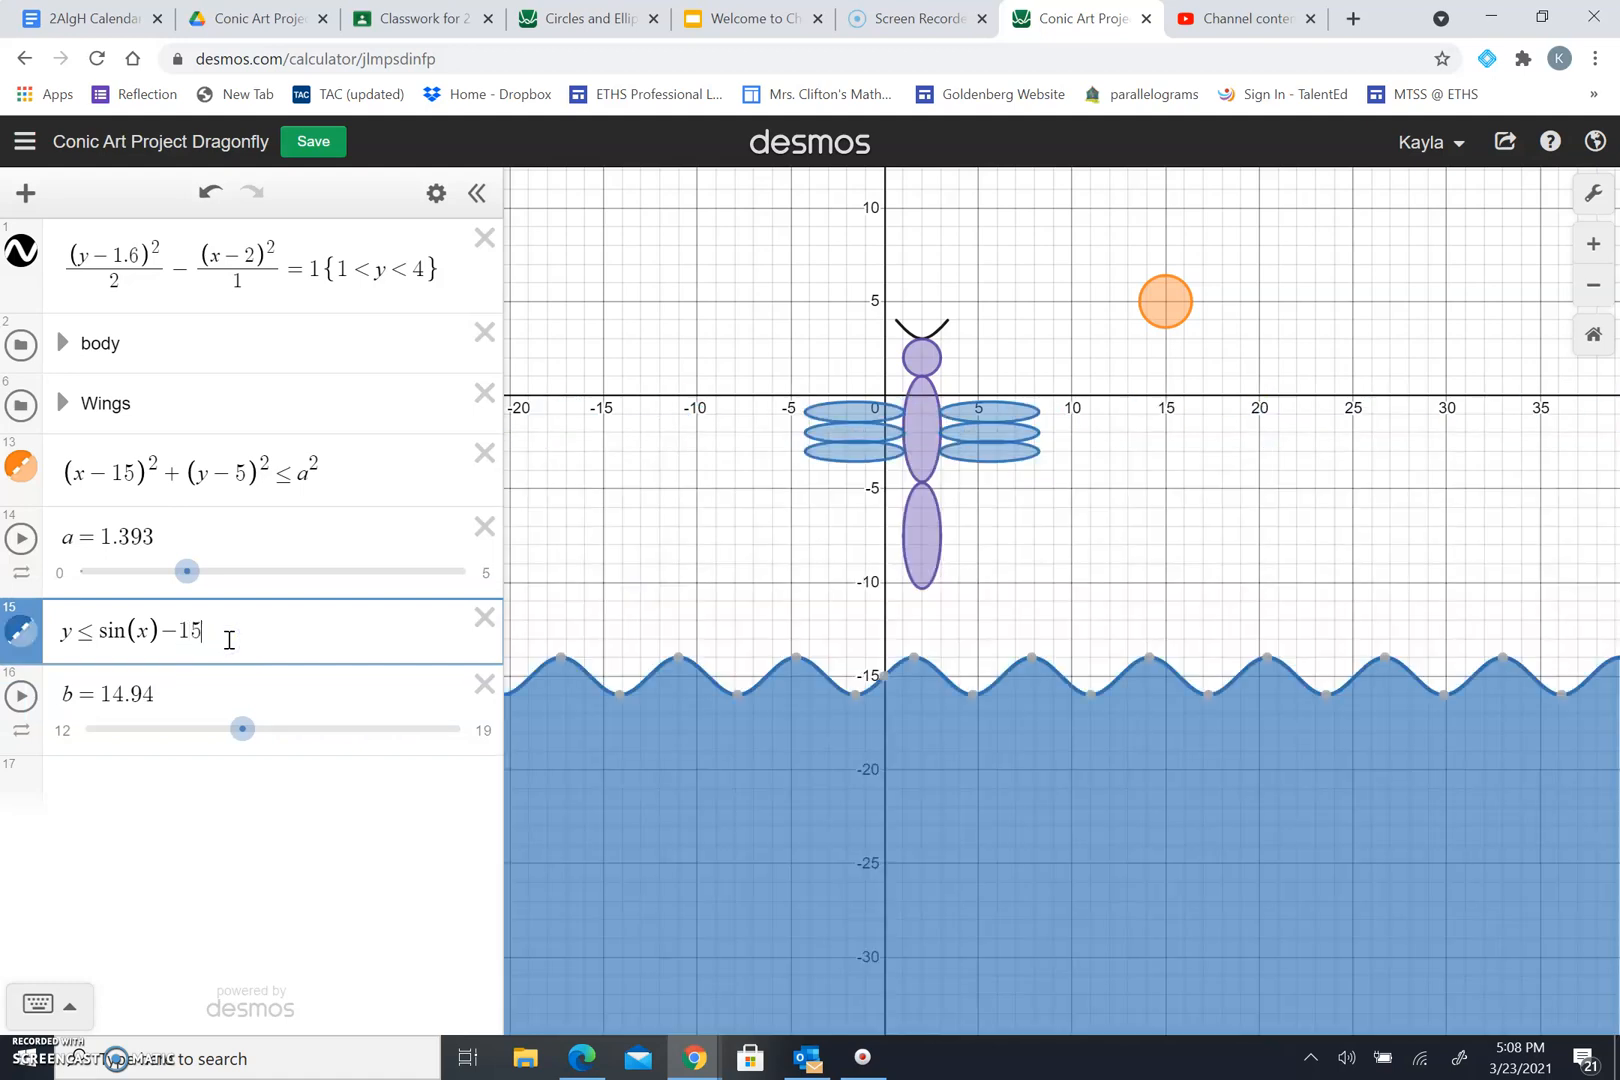
{"action": "left_click", "coordinate": [99, 630]}
{"action": "type", "text": "15"}
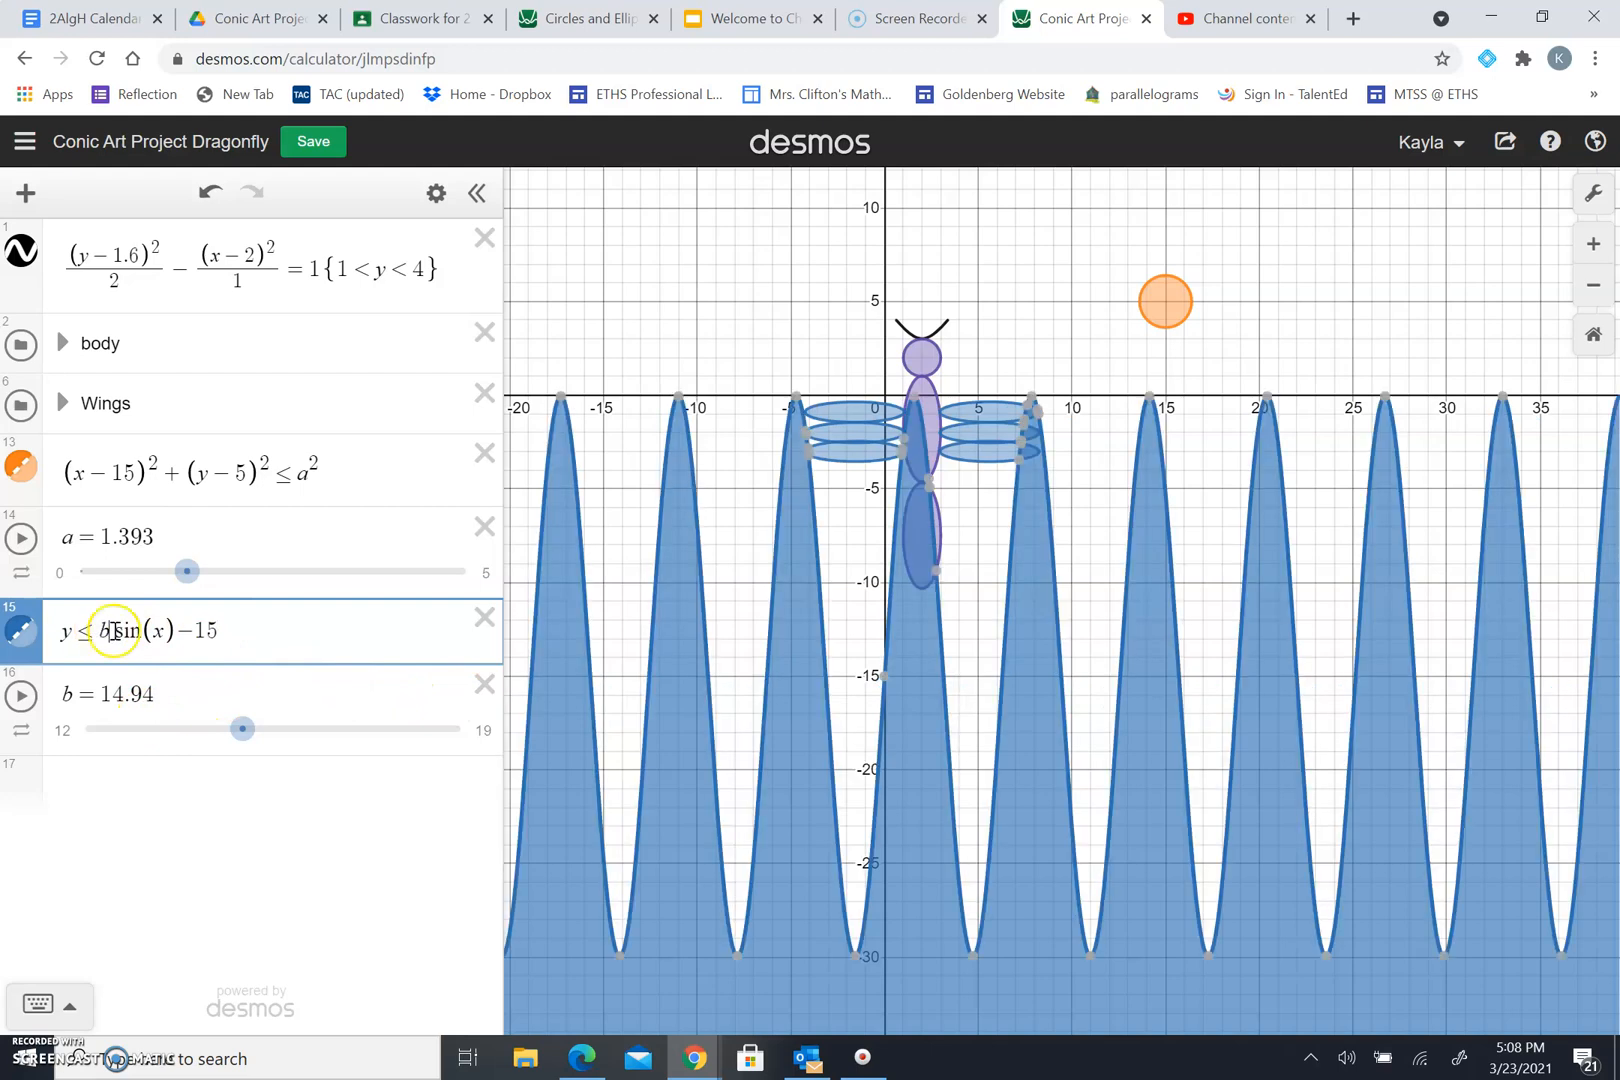
Limit slider b to the range 1 to 2.
{"action": "left_click", "coordinate": [155, 712]}
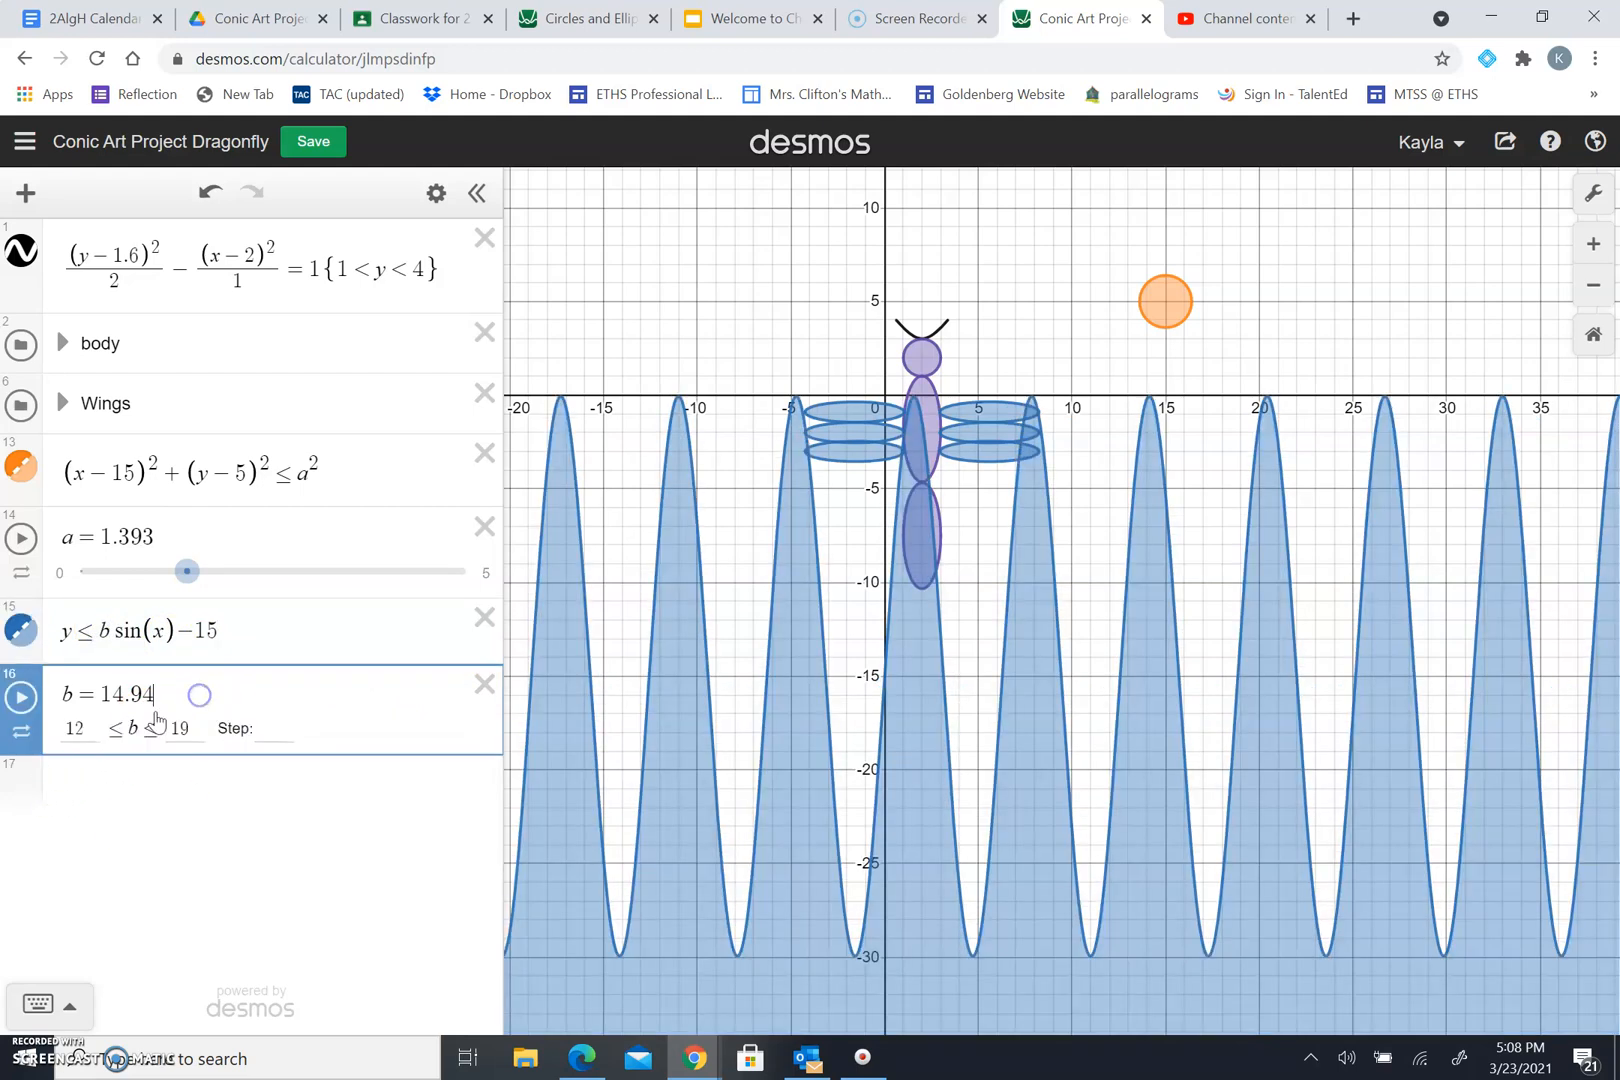
{"action": "left_click", "coordinate": [186, 729]}
{"action": "key", "text": "BackSpace"}
{"action": "key", "text": "BackSpace"}
{"action": "left_click", "coordinate": [186, 729]}
{"action": "type", "text": "2"}
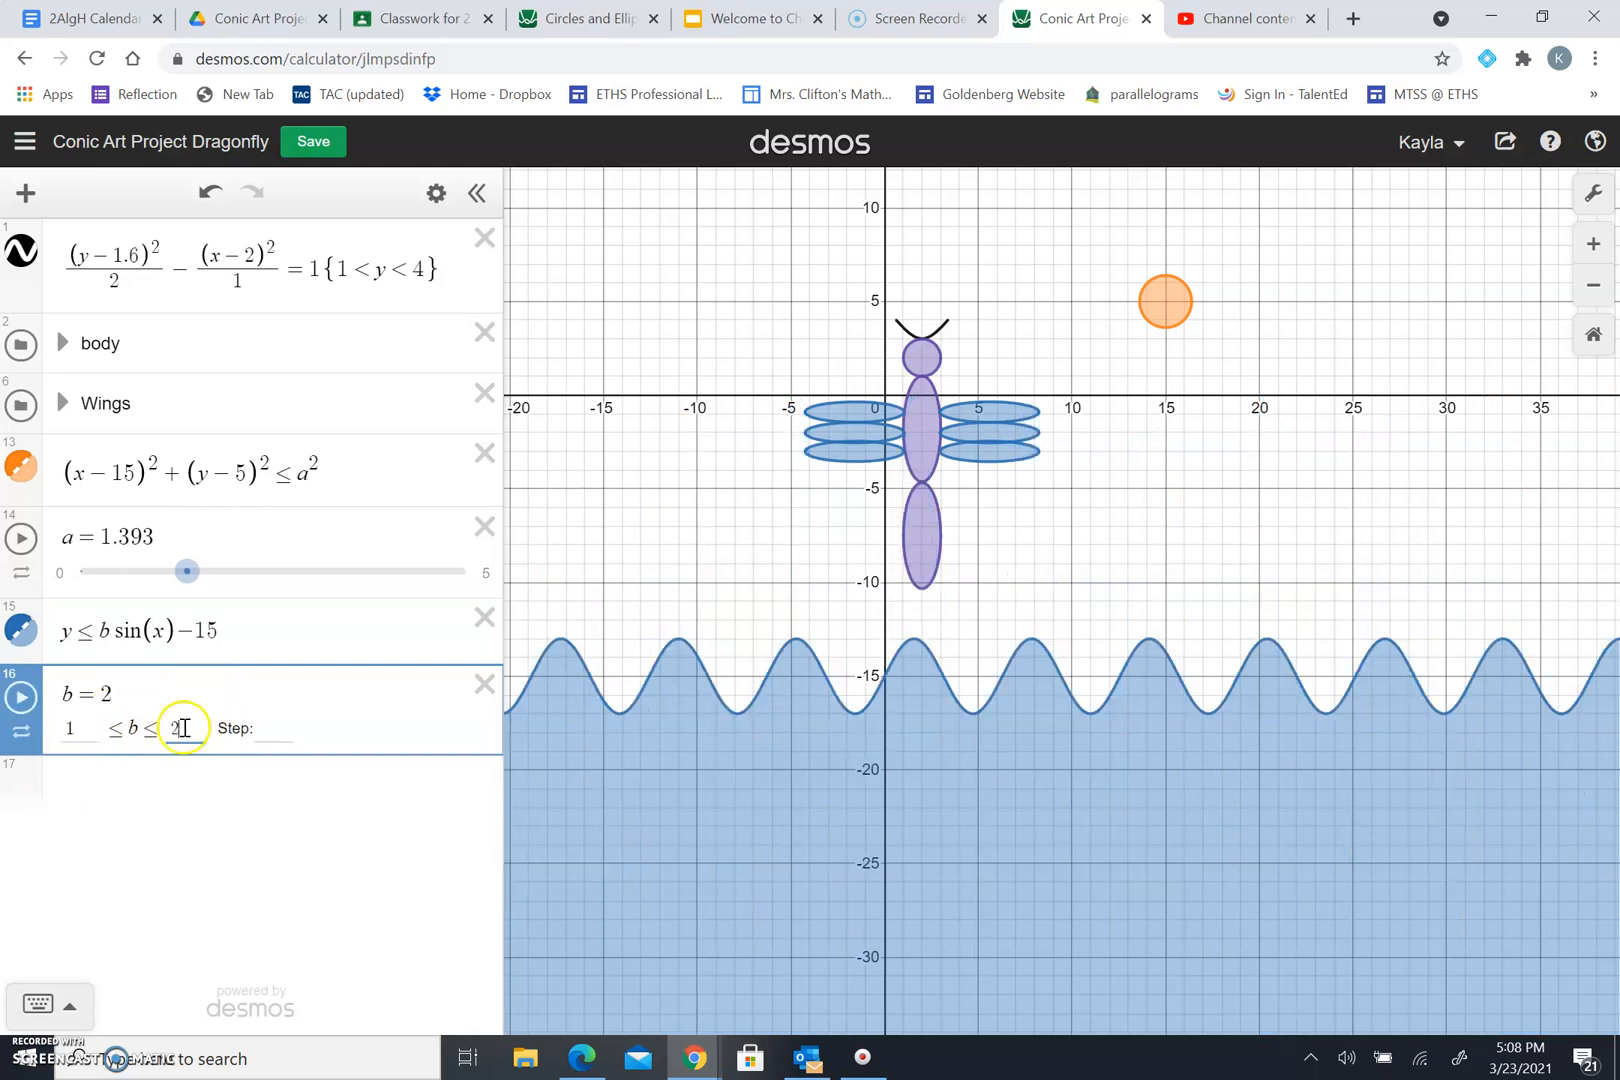
Animate slider b for a while, pause it, and save the graph.
{"action": "left_click", "coordinate": [21, 699]}
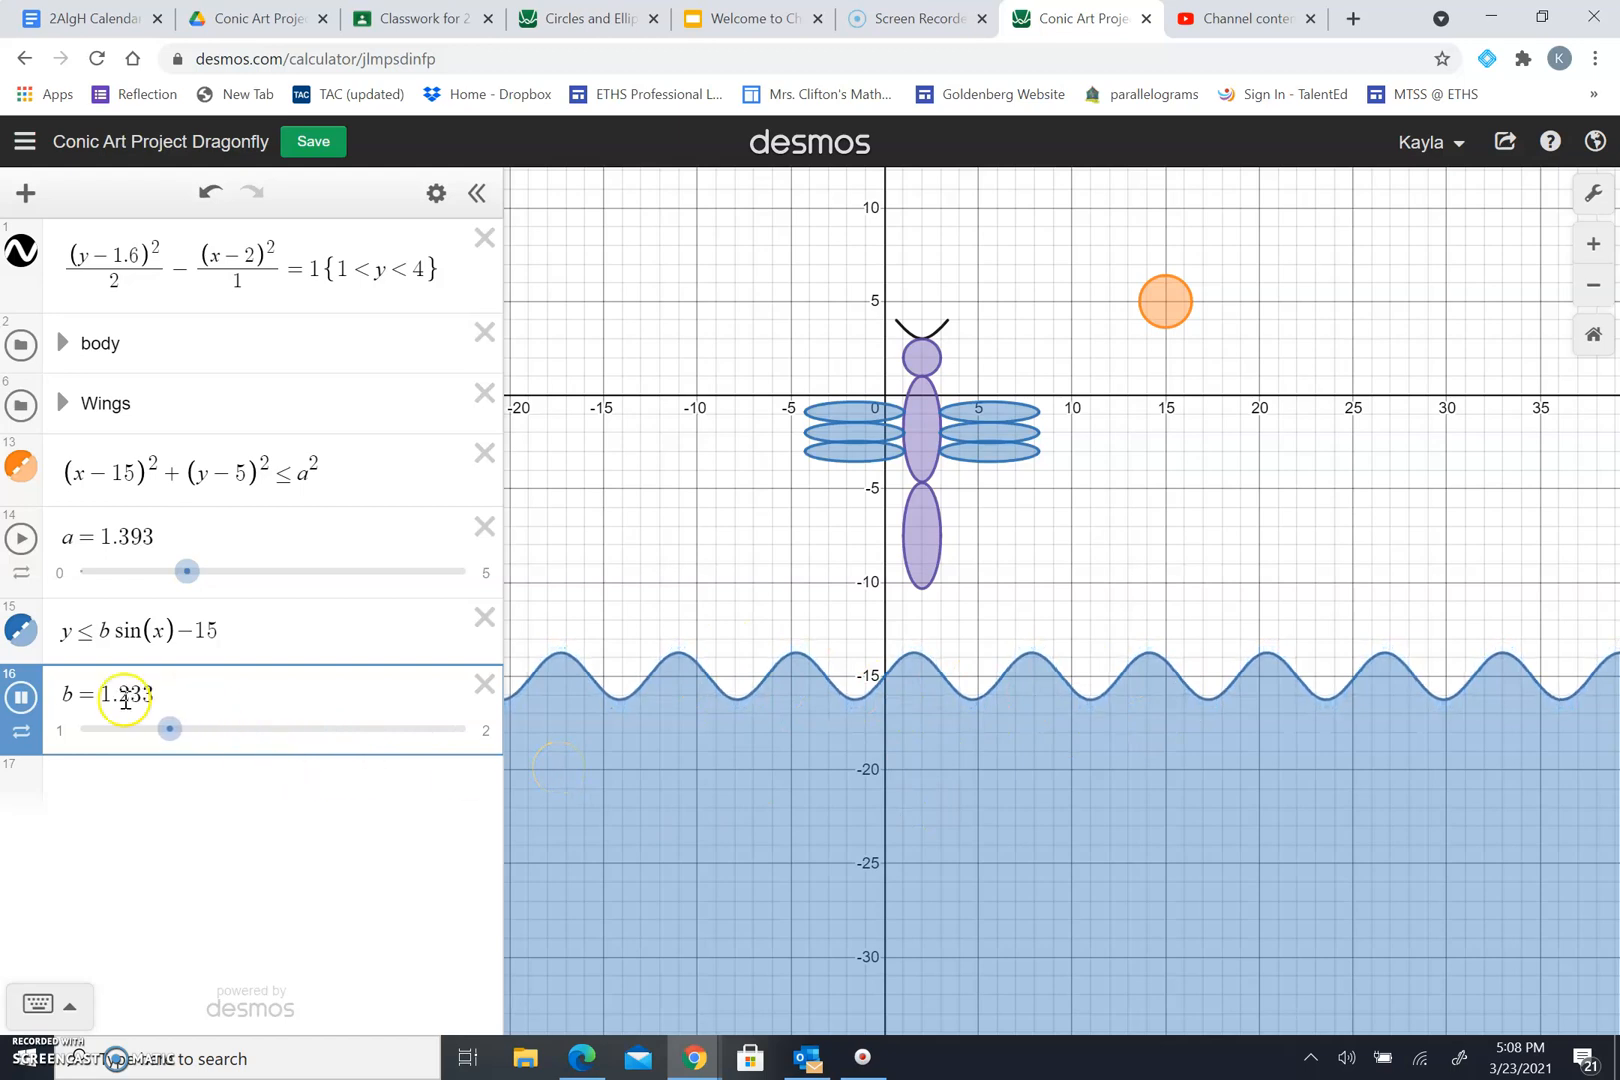
{"action": "left_click", "coordinate": [22, 699]}
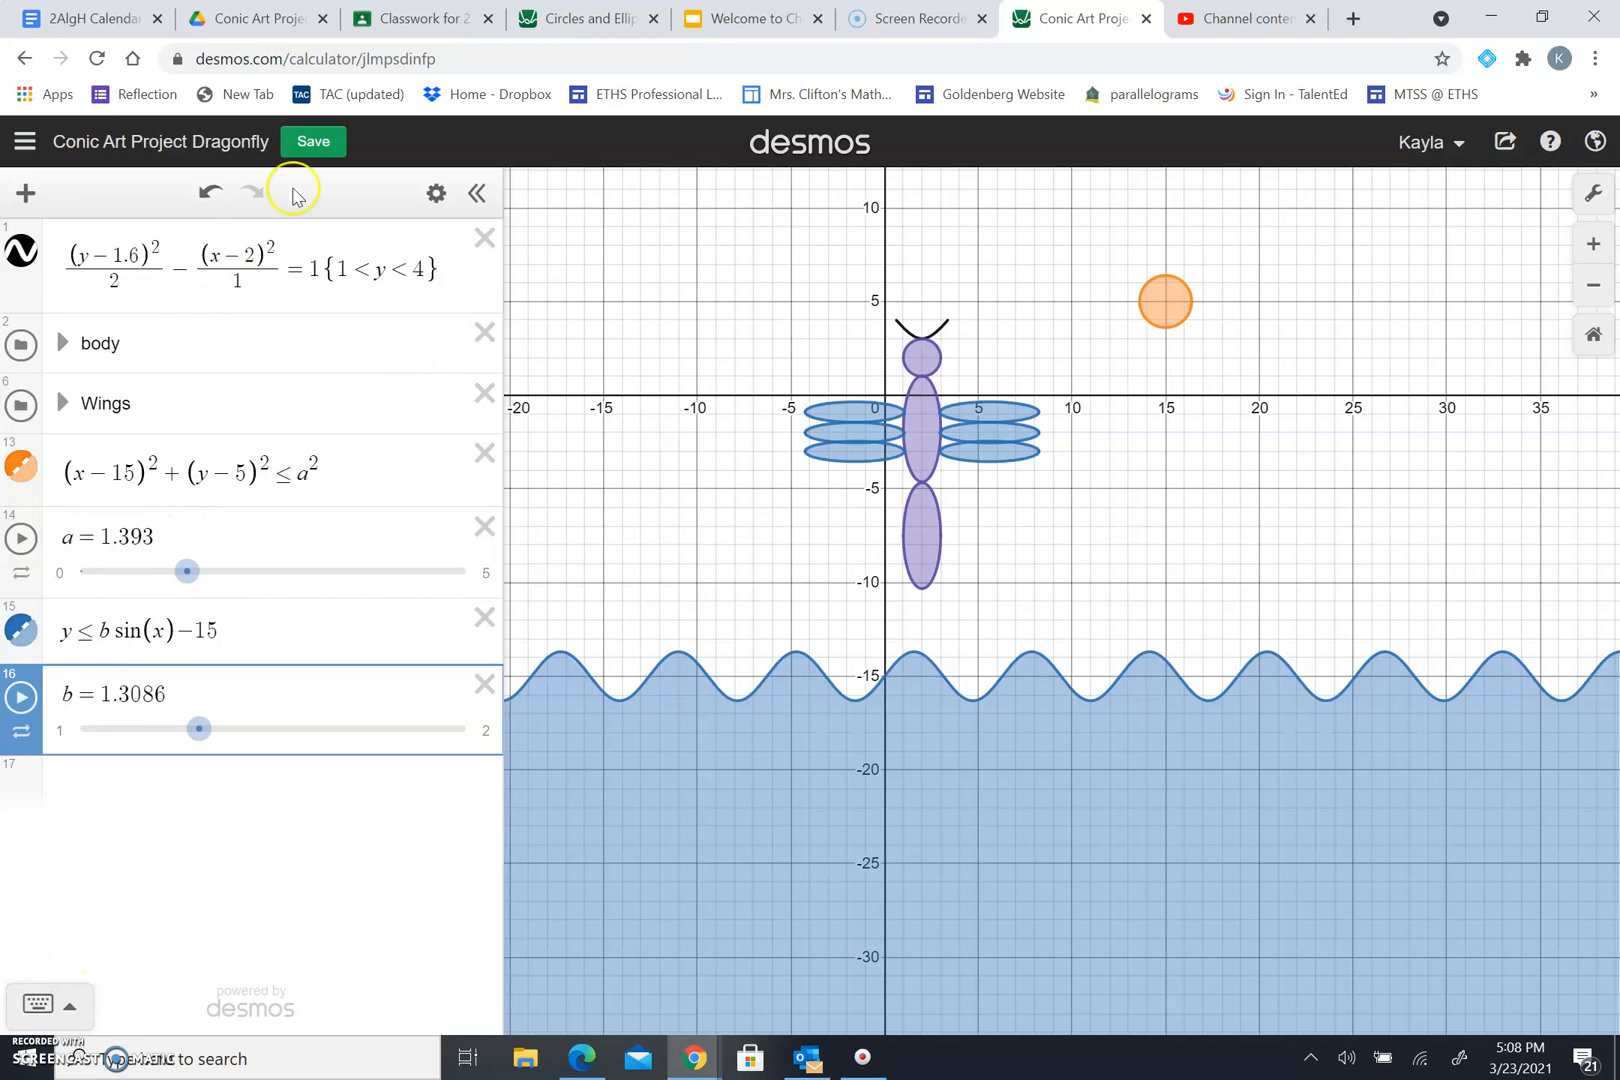
{"action": "left_click", "coordinate": [314, 142]}
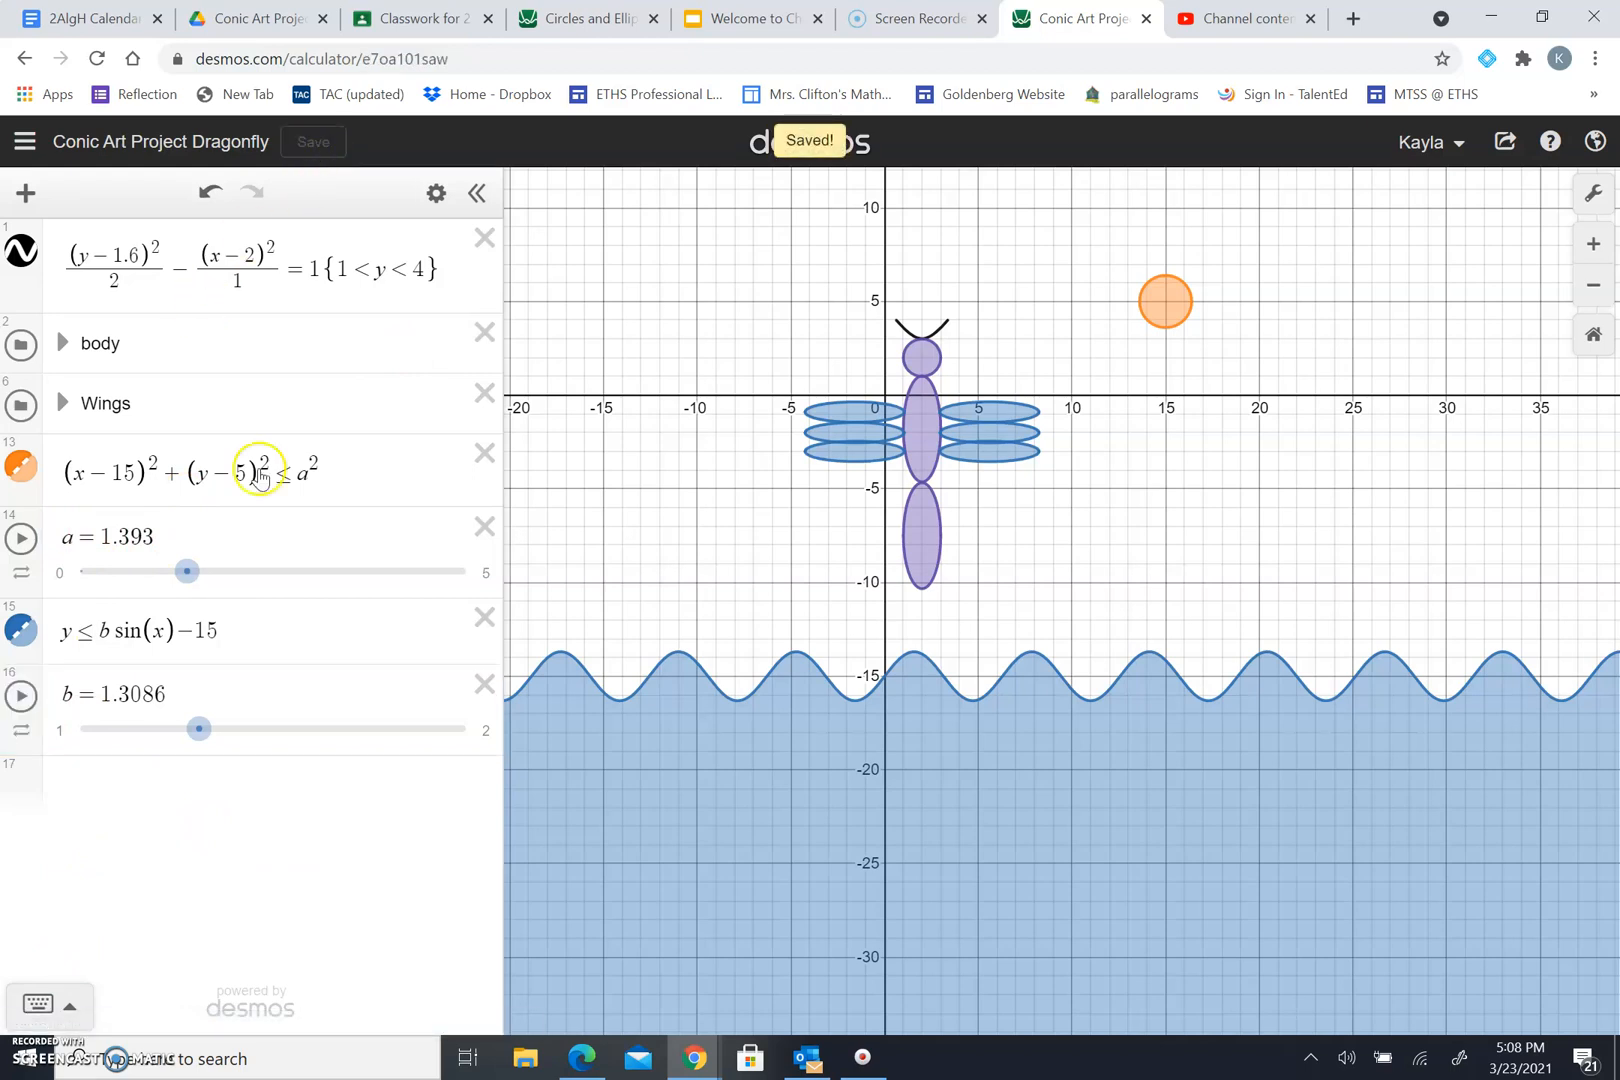